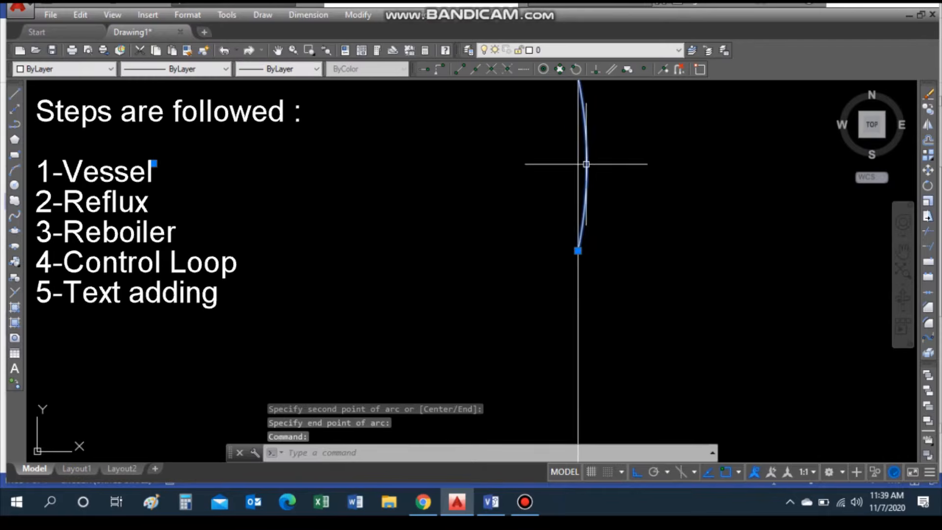
# Stretch the top arc's right end up to the upper end of the vessel's right side line.
pyautogui.press('Escape')
pyautogui.click(578, 251)
pyautogui.scroll(-5, 578, 196)
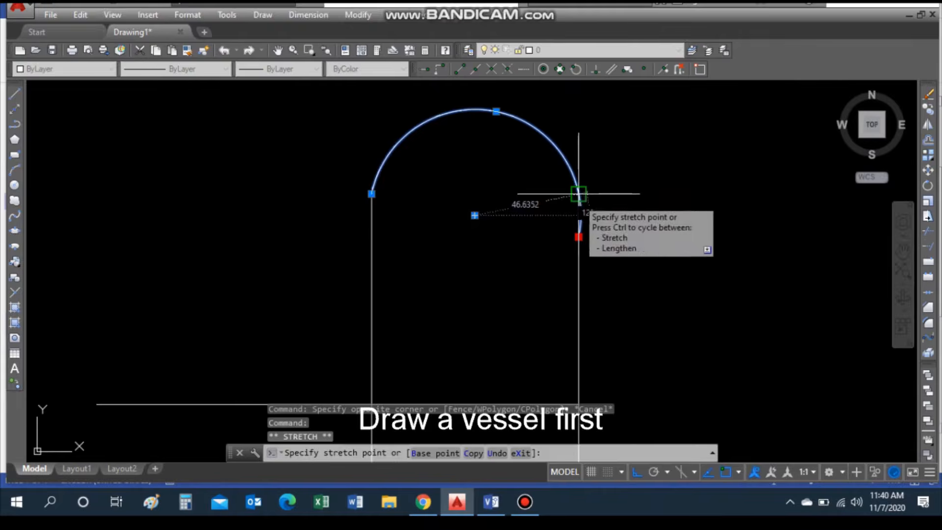
pyautogui.scroll(-4, 578, 211)
pyautogui.press('Escape')
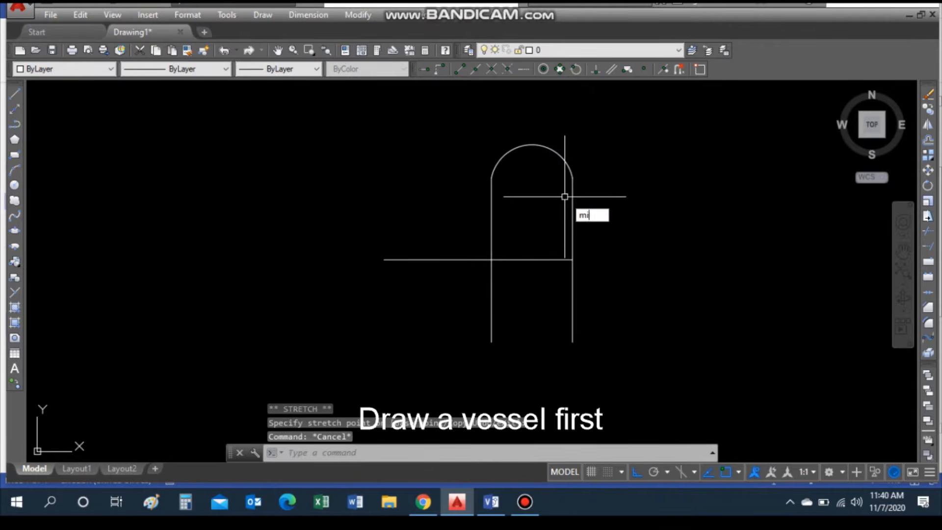
# Mirror the vessel's top arc about the horizontal centre line to form the bottom head, keeping the source arc.
pyautogui.press('Return')
pyautogui.click(570, 169)
pyautogui.press('Return')
pyautogui.click(537, 260)
pyautogui.click(564, 242)
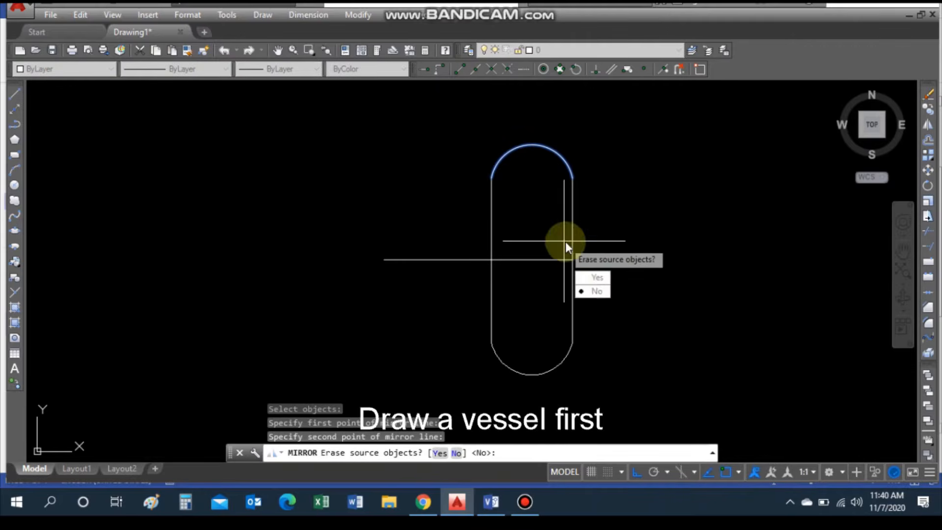
pyautogui.write('N')
pyautogui.press('Return')
pyautogui.press('Escape')
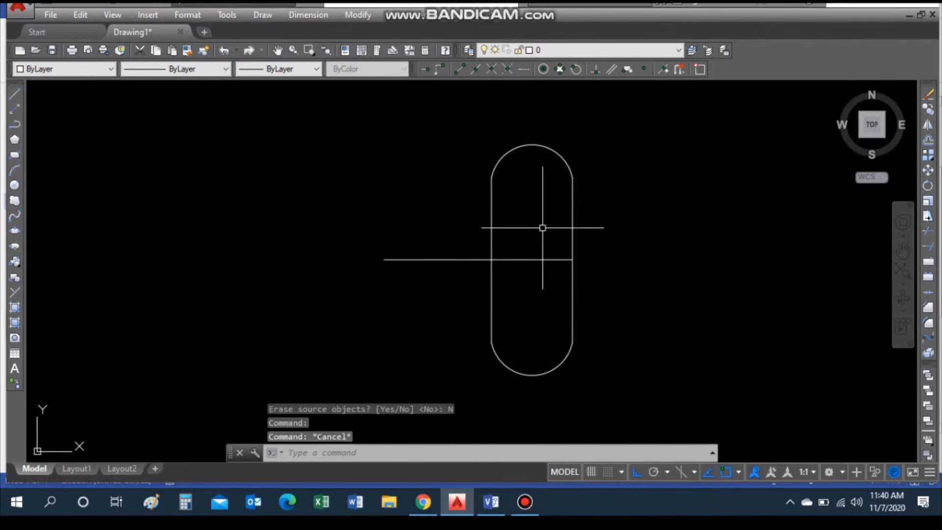
# Load the dashed linetype ACAD_ISO03W100 into the drawing.
pyautogui.write('LT')
pyautogui.press('Return')
pyautogui.click(574, 145)
pyautogui.press('Return')
pyautogui.click(575, 125)
pyautogui.click(496, 233)
pyautogui.click(396, 330)
pyautogui.click(526, 368)
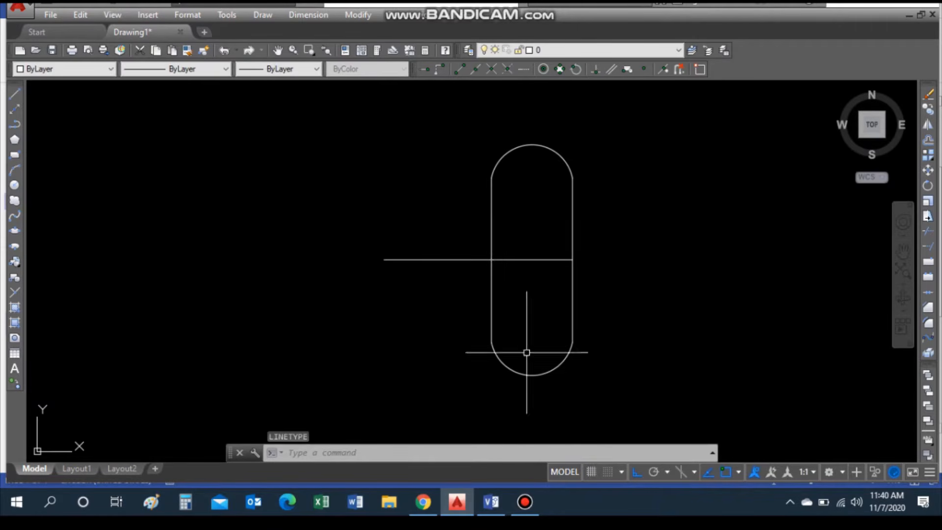
# Draw a horizontal tray line across the vessel above its centre line and assign it the dashed ACAD_ISO03W100 linetype.
pyautogui.write('l')
pyautogui.press('Return')
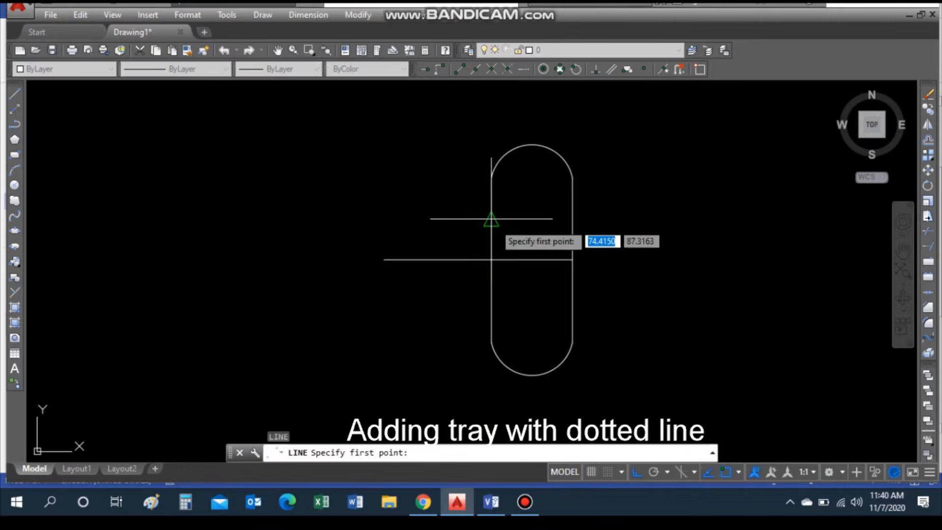
pyautogui.click(491, 218)
pyautogui.click(569, 220)
pyautogui.press('Escape')
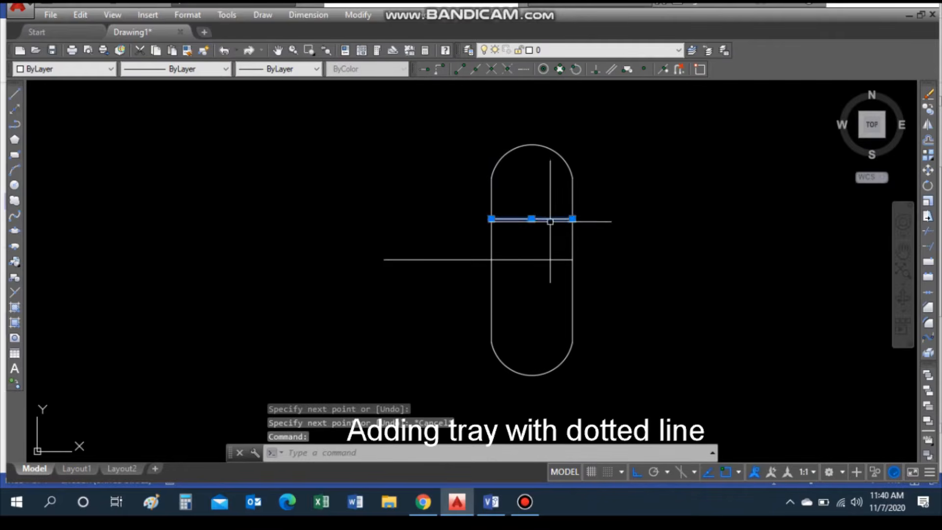
pyautogui.click(208, 70)
pyautogui.click(182, 101)
pyautogui.press('Escape')
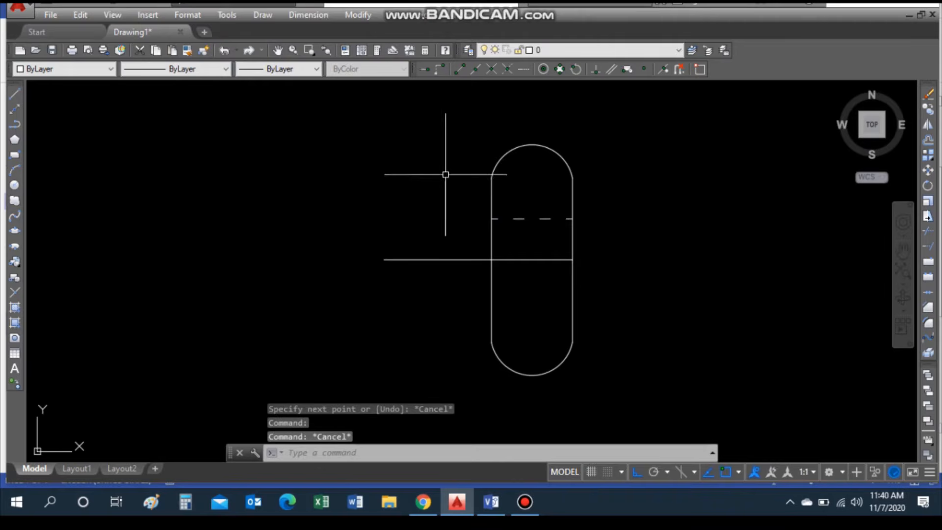
# Make the ACAD_ISO03W100 linetype current and draw a second tray line across the vessel, about 91 units long, above the first.
pyautogui.click(209, 69)
pyautogui.click(211, 105)
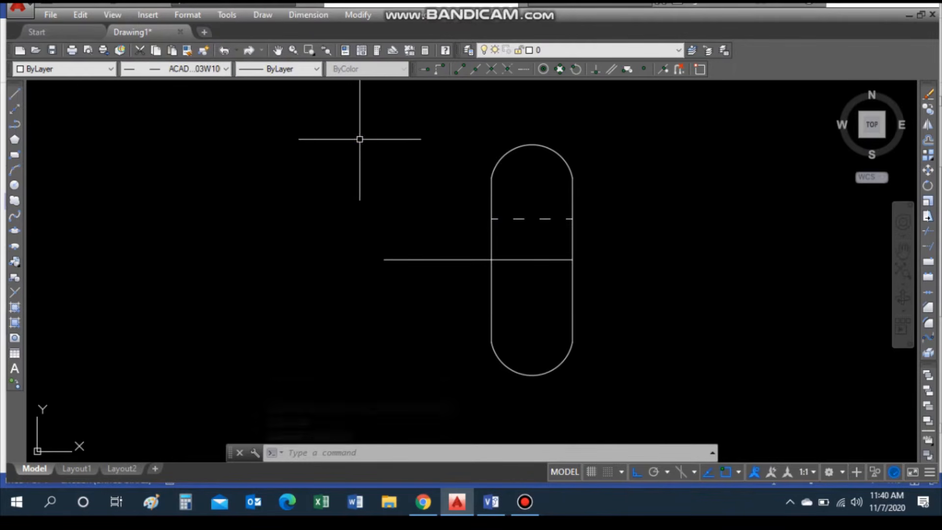
pyautogui.write('l')
pyautogui.press('Return')
pyautogui.click(491, 198)
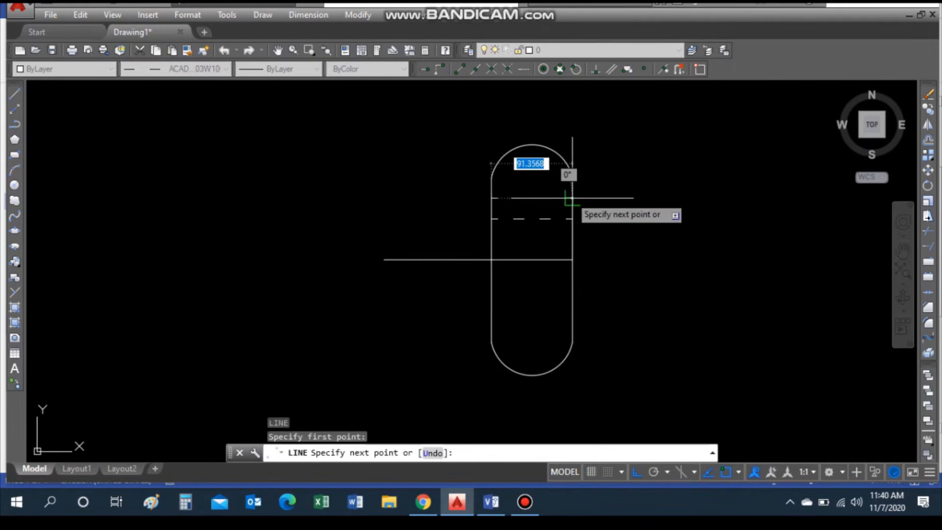
pyautogui.click(572, 198)
pyautogui.press('Escape')
pyautogui.write('l')
pyautogui.press('Escape')
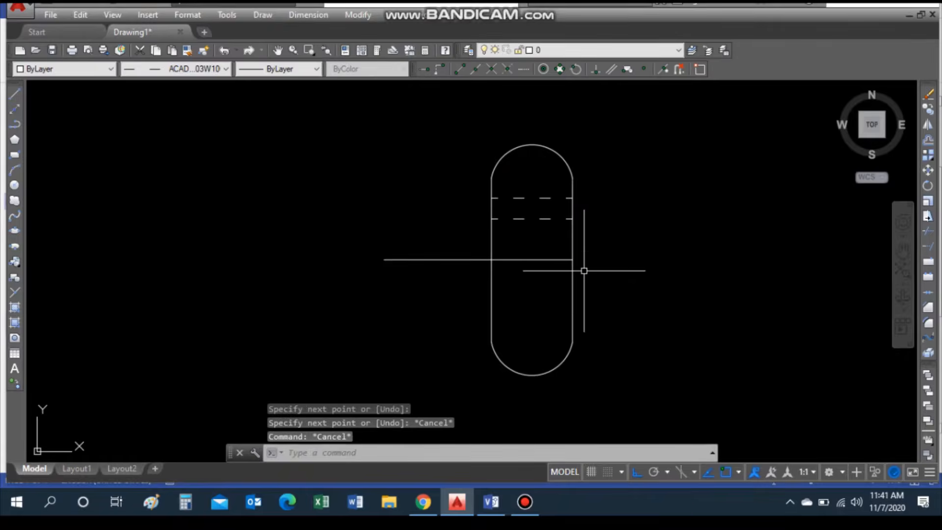
# Mirror the first dashed tray line about the vessel's horizontal centre line, keeping the source line.
pyautogui.write('mi')
pyautogui.press('Return')
pyautogui.click(520, 218)
pyautogui.press('Return')
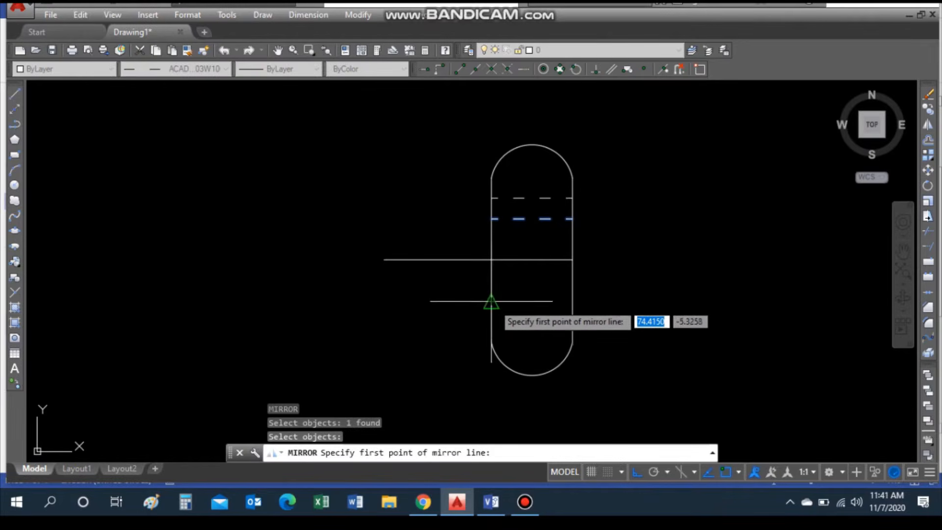
pyautogui.click(489, 260)
pyautogui.click(456, 259)
pyautogui.press('Return')
# Mirror the upper dashed tray line about the horizontal centre line and delete the centre line segment inside the vessel.
pyautogui.press('Return')
pyautogui.click(518, 198)
pyautogui.press('Return')
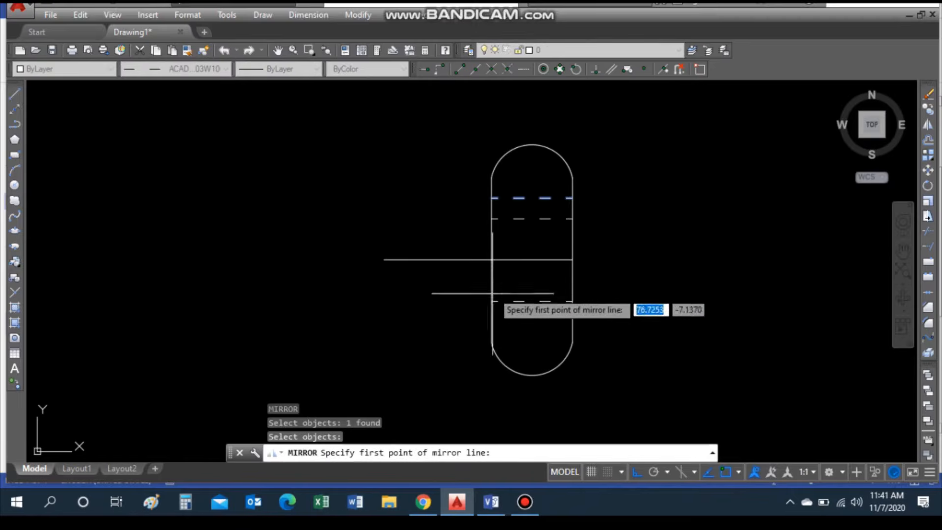
pyautogui.click(491, 260)
pyautogui.click(463, 247)
pyautogui.press('Return')
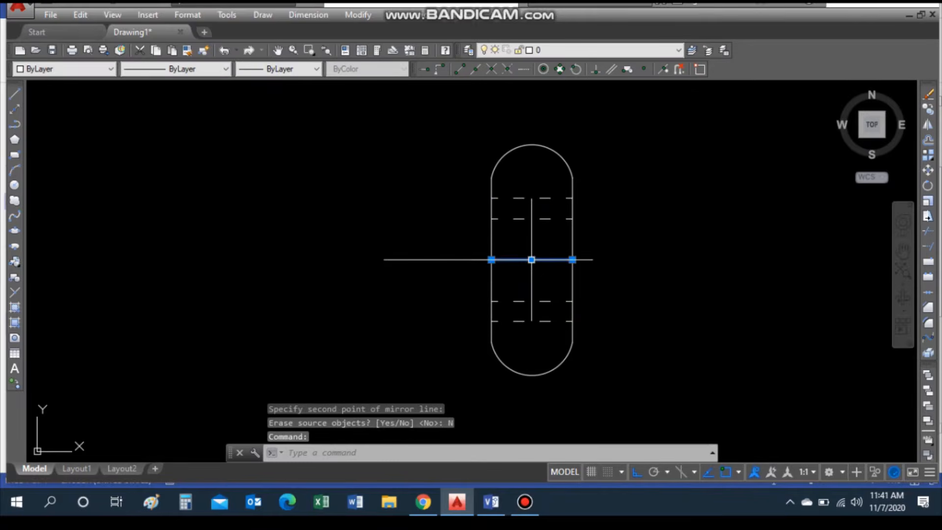
pyautogui.press('Delete')
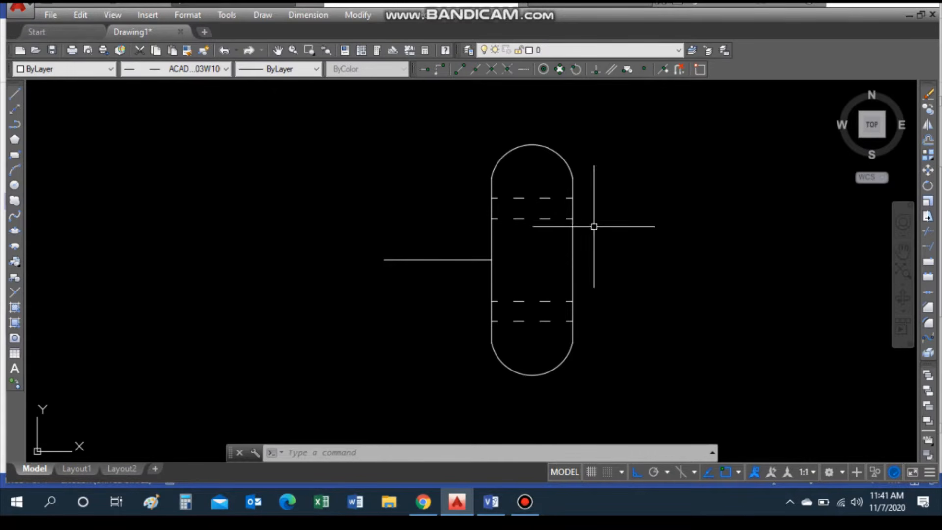
pyautogui.scroll(-4, 410, 216)
pyautogui.write('L')
pyautogui.press('Return')
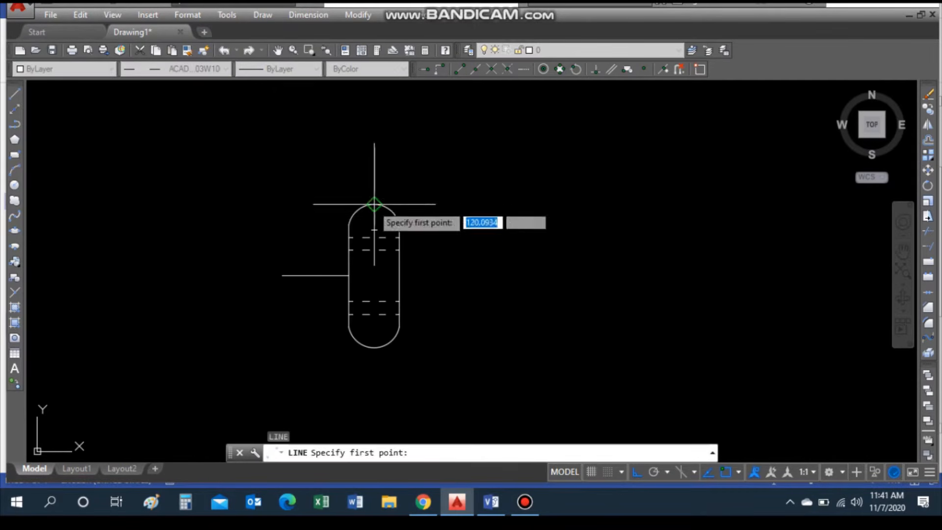
pyautogui.press('Escape')
# Set the current linetype to ByLayer and draw the overhead line up from the vessel top, about 286 units right and about 63 down.
pyautogui.click(196, 69)
pyautogui.click(157, 81)
pyautogui.press('Return')
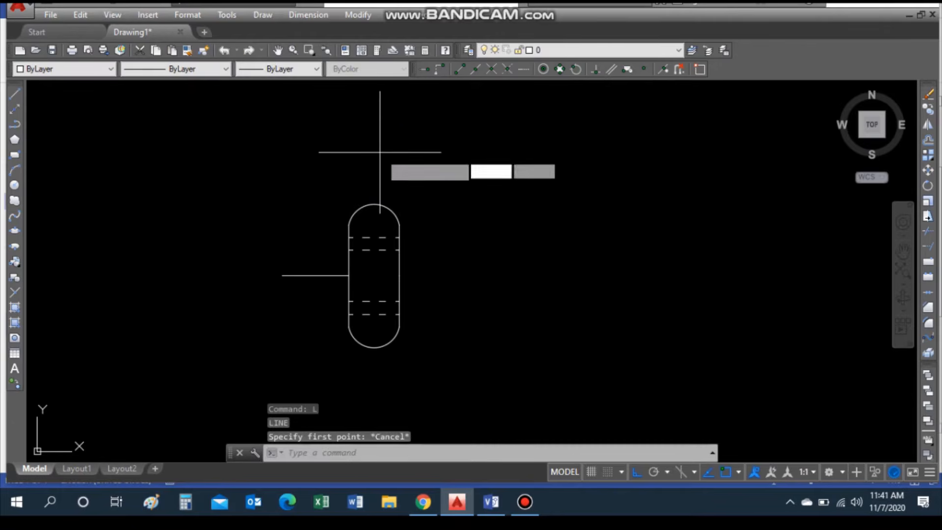
pyautogui.click(374, 204)
pyautogui.moveTo(375, 121); pyautogui.dragTo(375, 125, button='middle')
pyautogui.click(375, 125)
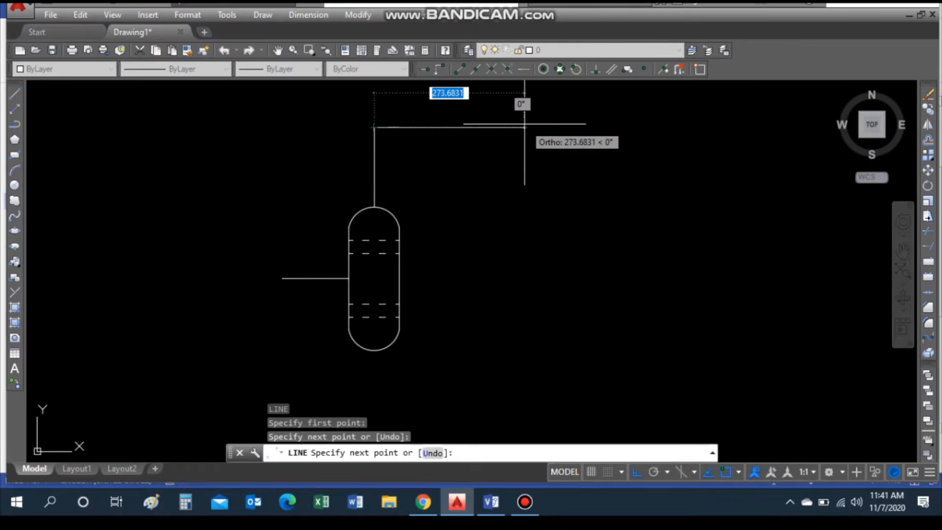
pyautogui.click(530, 127)
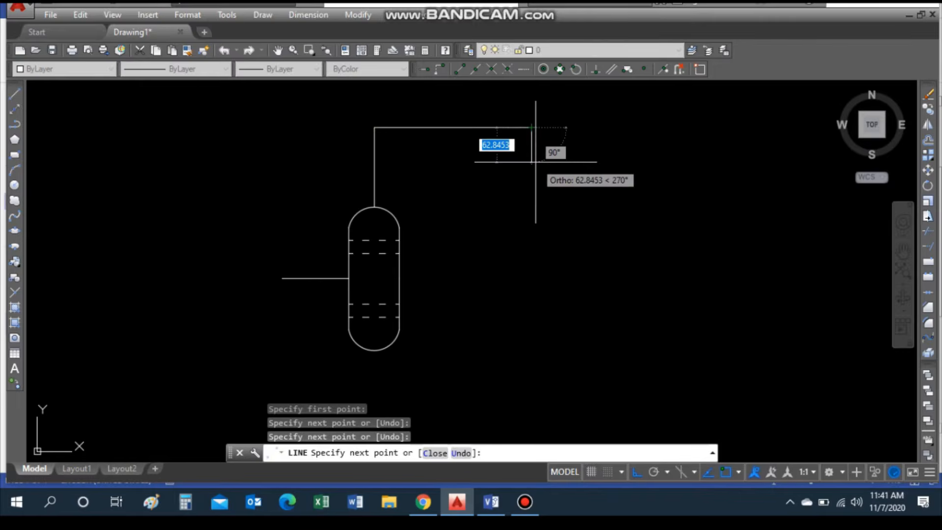
pyautogui.press('Escape')
# Draw a condenser circle centred on the lower end of the overhead line's short drop.
pyautogui.write('c')
pyautogui.press('Return')
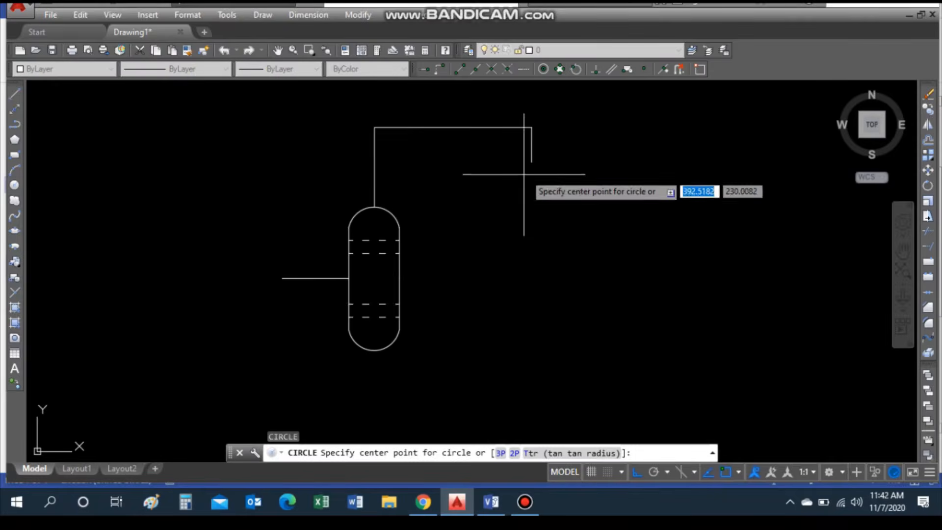
pyautogui.click(531, 162)
pyautogui.click(551, 168)
# Move the condenser circle down so its top quadrant sits on the lower end of the drop line.
pyautogui.write('m')
pyautogui.press('Return')
pyautogui.click(546, 159)
pyautogui.press('Return')
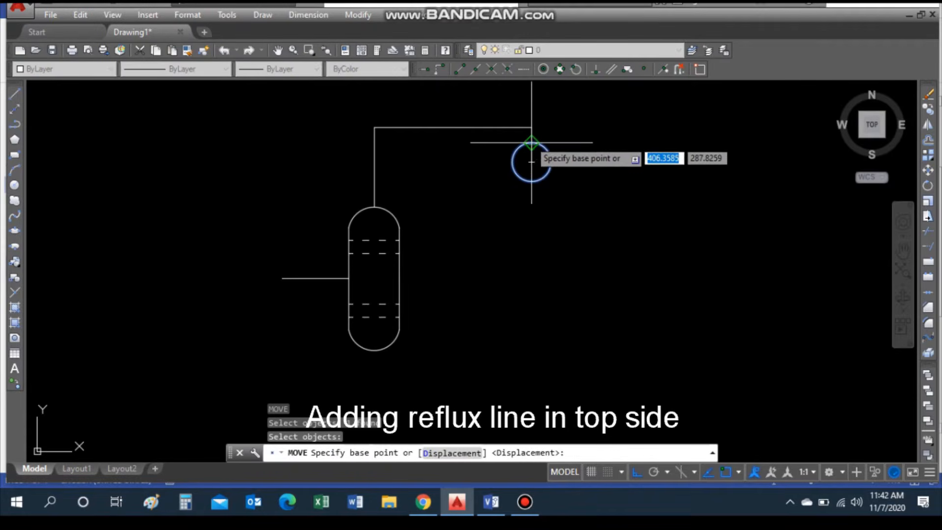
pyautogui.click(531, 143)
pyautogui.click(532, 160)
# Draw a zigzag line through the condenser circle from its left quadrant to its right quadrant, turning Ortho off for the slanted segments.
pyautogui.scroll(5, 530, 181)
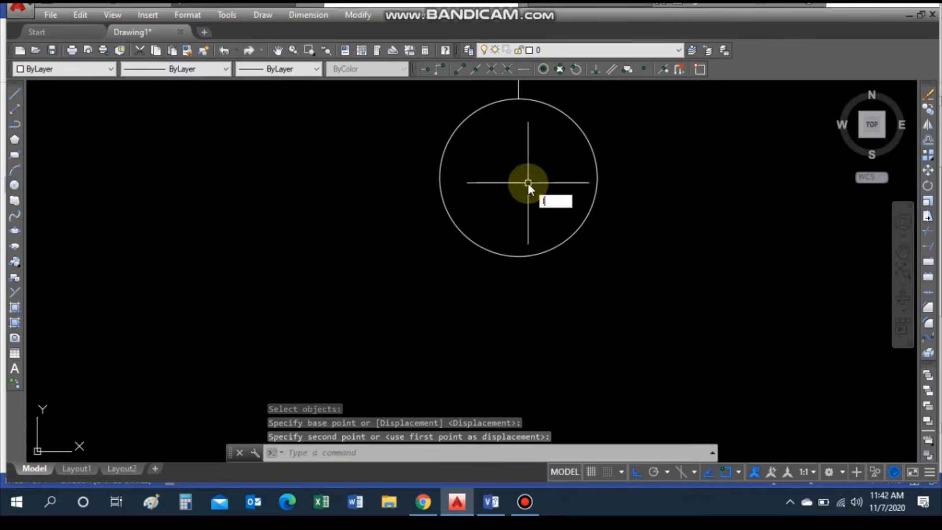
pyautogui.write('l')
pyautogui.press('Return')
pyautogui.click(438, 177)
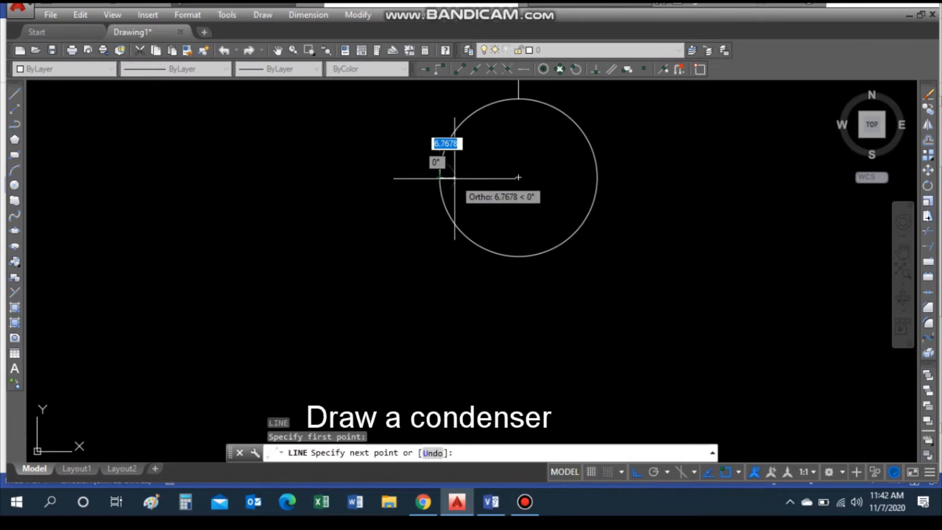
pyautogui.click(482, 145)
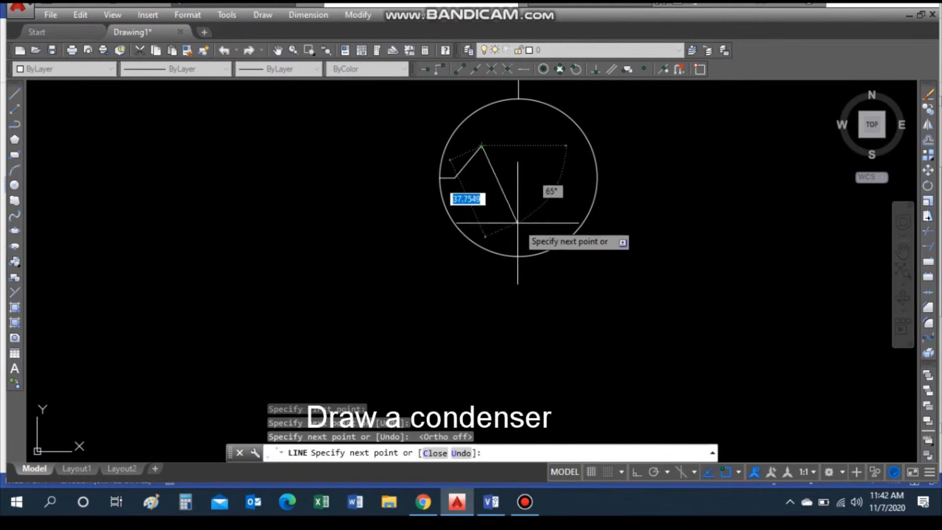
pyautogui.click(516, 220)
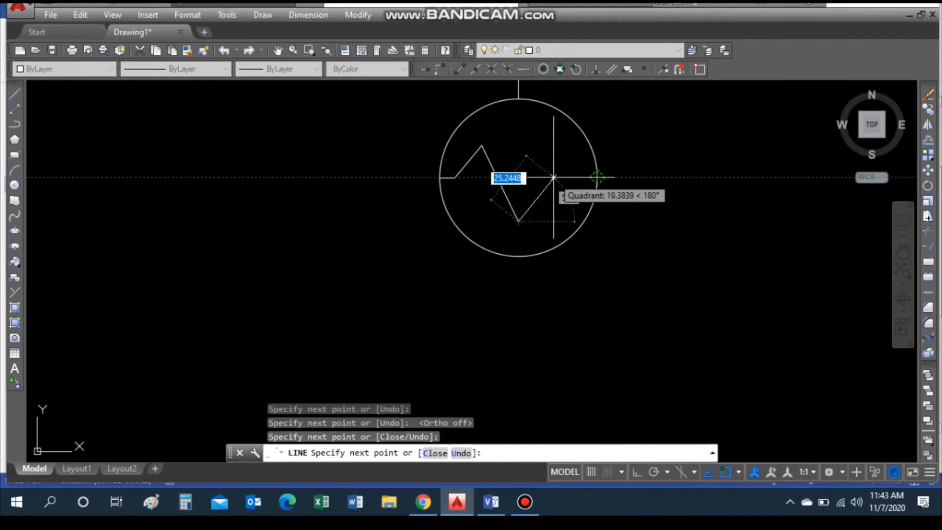
pyautogui.click(597, 178)
pyautogui.press('Escape')
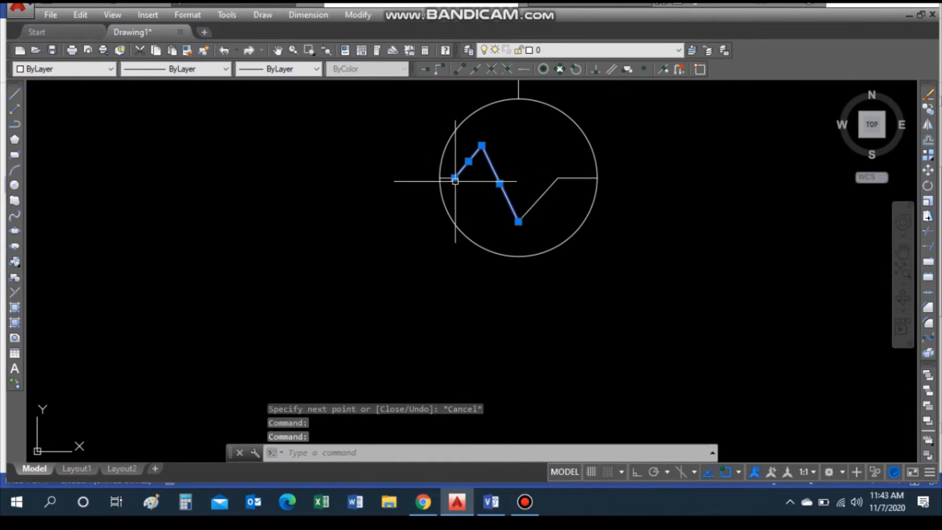
# Stretch the zigzag's left horizontal segment to about 10.8 units and attach the adjoining slanted segment's lower end to it.
pyautogui.scroll(5, 457, 175)
pyautogui.click(435, 187)
pyautogui.click(441, 186)
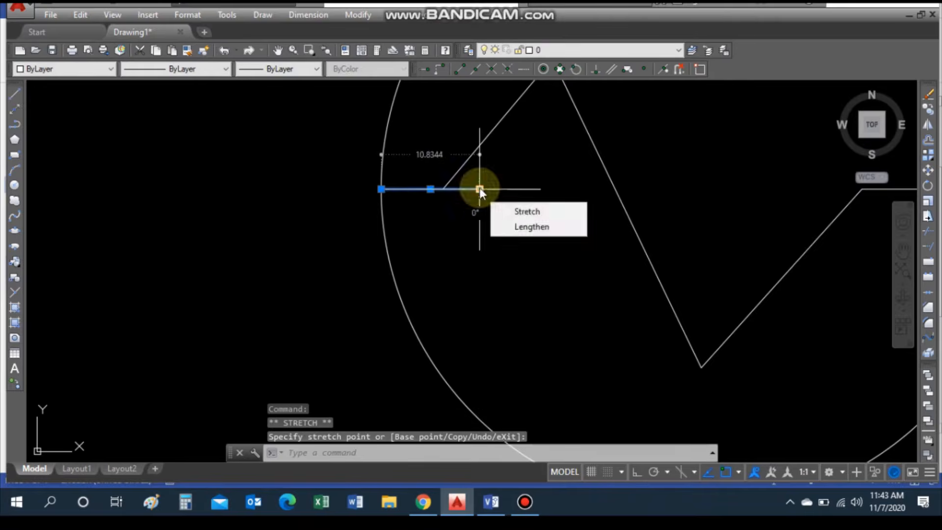
pyautogui.scroll(-3, 456, 197)
pyautogui.click(508, 127)
pyautogui.press('Escape')
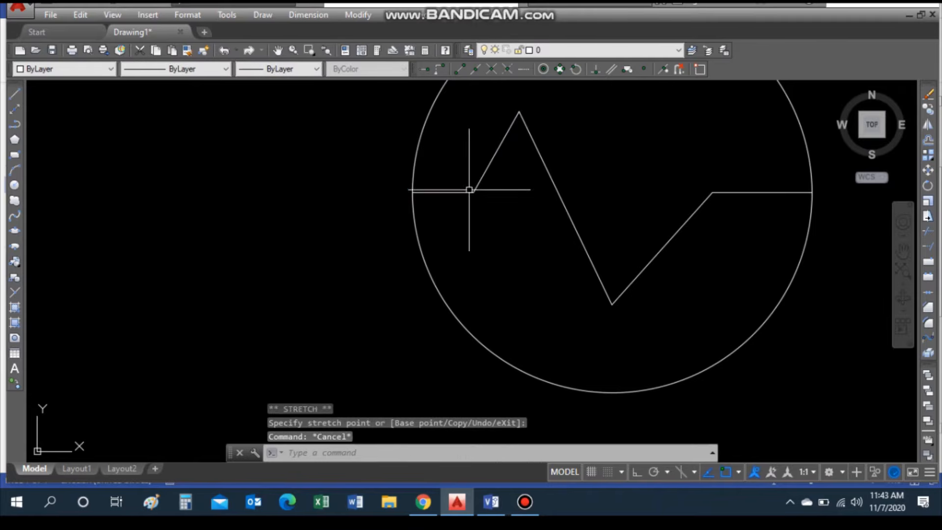
# Shift the zigzag's upper peak to the right by stretching the upper ends of both adjoining segments to the same point.
pyautogui.click(562, 208)
pyautogui.click(519, 111)
pyautogui.click(547, 111)
pyautogui.press('Escape')
pyautogui.click(517, 120)
pyautogui.click(519, 112)
pyautogui.click(547, 111)
pyautogui.press('Escape')
# Shift the zigzag's lower valley to the right by stretching both adjoining segments' lower ends to the same point.
pyautogui.click(611, 300)
pyautogui.click(612, 305)
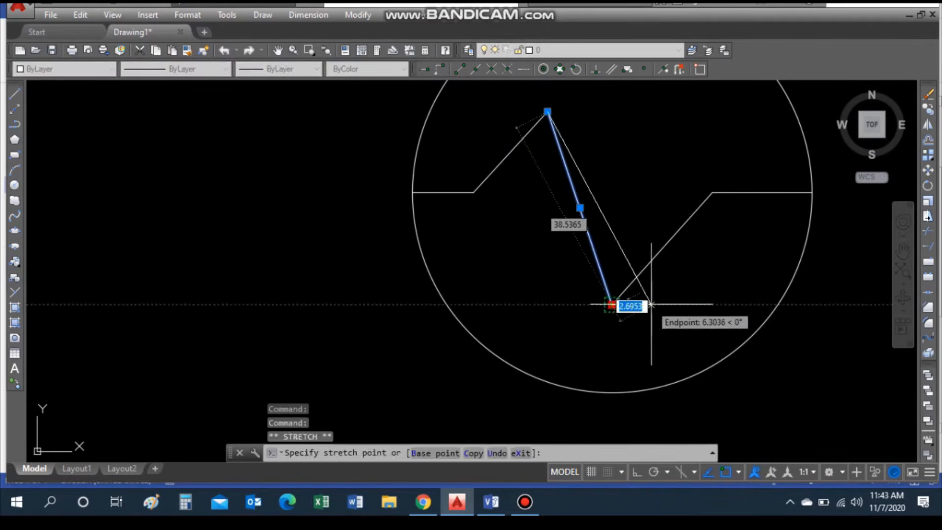
pyautogui.click(663, 304)
pyautogui.click(657, 254)
pyautogui.click(663, 304)
pyautogui.press('Escape')
pyautogui.press('Escape')
pyautogui.scroll(-5, 756, 206)
pyautogui.scroll(4, 793, 199)
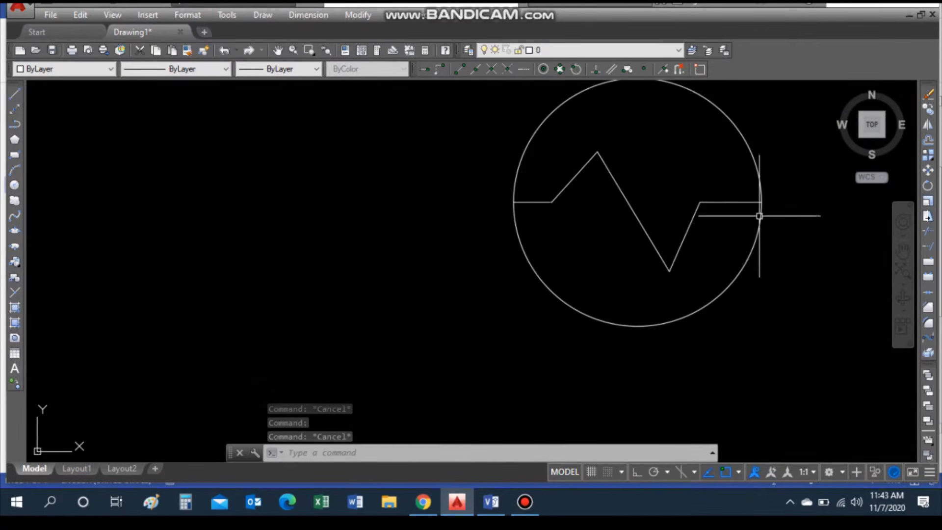
# Move the zigzag's upper peak about 5.4 units further right on both adjoining segments.
pyautogui.click(597, 152)
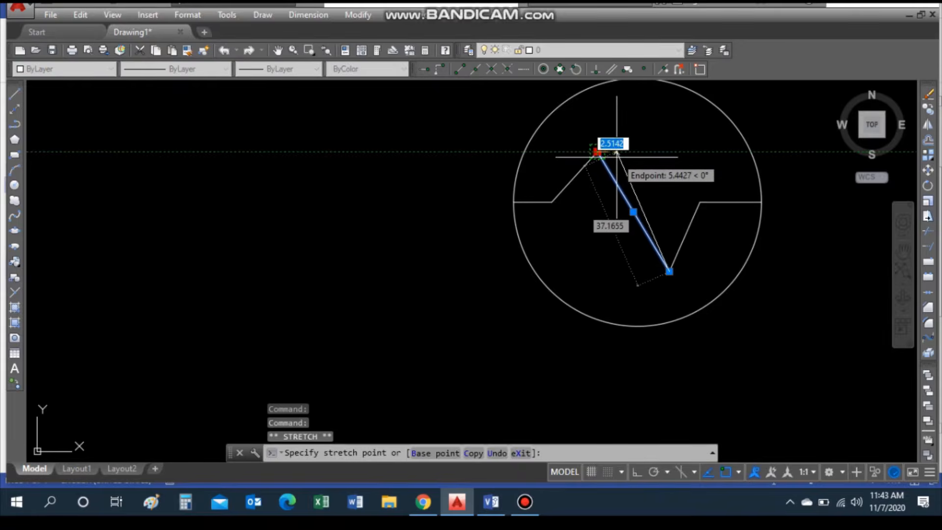
pyautogui.click(617, 153)
pyautogui.click(586, 188)
pyautogui.press('Escape')
pyautogui.click(593, 158)
pyautogui.click(597, 152)
pyautogui.click(616, 151)
# Move the first slanted segment's lower end to the right and lengthen the left horizontal segment to meet it.
pyautogui.click(551, 202)
pyautogui.click(587, 202)
pyautogui.click(587, 201)
pyautogui.press('Escape')
pyautogui.click(564, 196)
pyautogui.click(573, 202)
pyautogui.click(551, 202)
pyautogui.scroll(-5, 622, 210)
pyautogui.scroll(-4, 613, 318)
pyautogui.scroll(4, 613, 319)
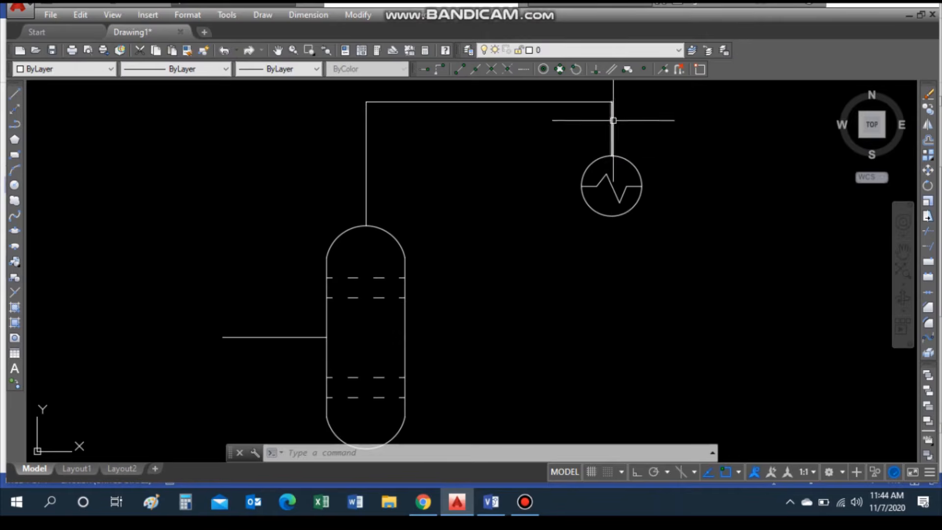
# Shorten the drop line above the condenser by stretching its lower end upward.
pyautogui.click(612, 155)
pyautogui.click(612, 128)
pyautogui.press('Escape')
# Move the whole condenser symbol up from its top quadrant to the lower end of the drop line.
pyautogui.click(567, 139)
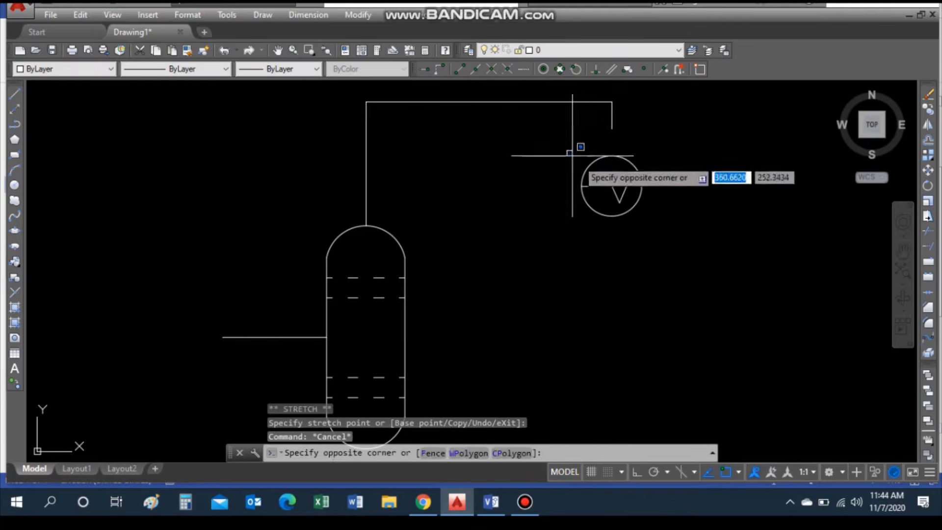
pyautogui.click(651, 216)
pyautogui.write('m')
pyautogui.press('Return')
pyautogui.click(612, 155)
pyautogui.click(612, 129)
pyautogui.press('Escape')
pyautogui.scroll(-4, 489, 296)
pyautogui.scroll(2, 437, 238)
pyautogui.scroll(-2, 536, 153)
pyautogui.scroll(4, 479, 193)
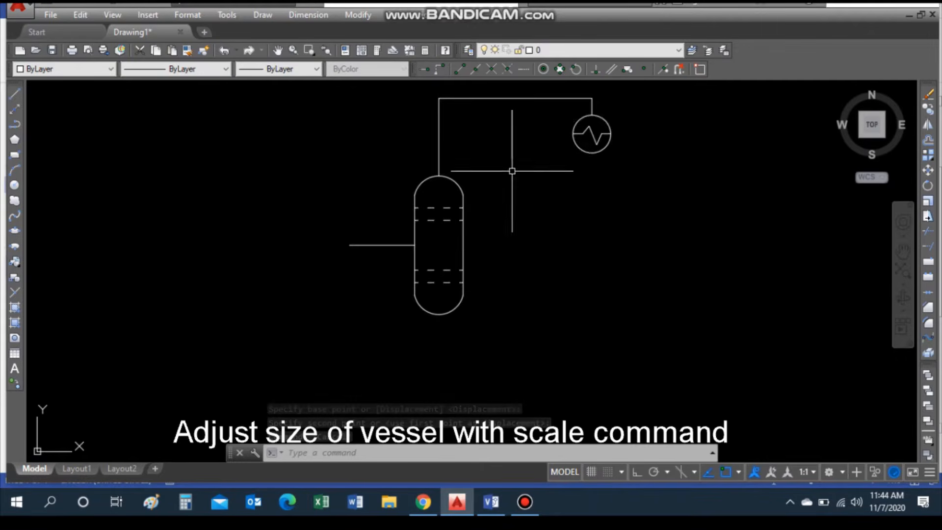
pyautogui.scroll(-2, 419, 192)
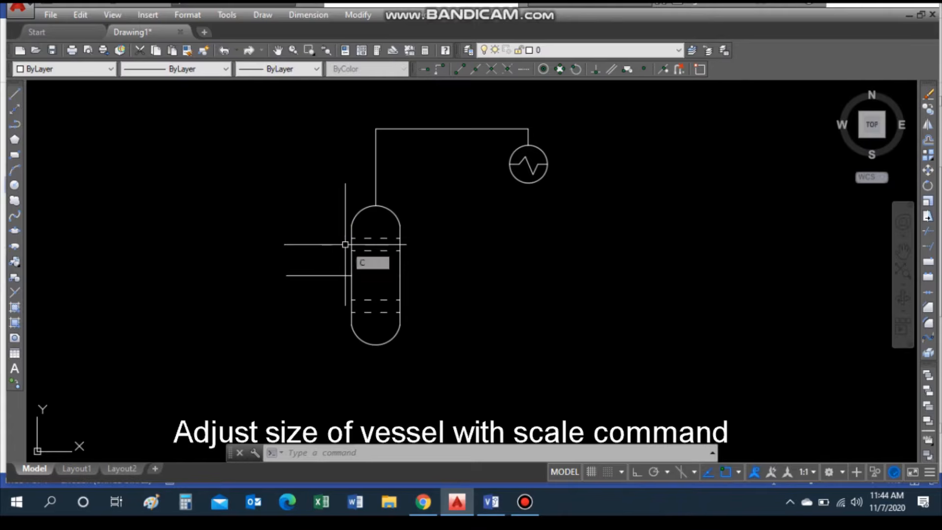
# Scale the vessel with its trays and feed line by reference, enlarging its width to about 165 units.
pyautogui.press('BackSpace')
pyautogui.write('sc')
pyautogui.press('Return')
pyautogui.click(272, 201)
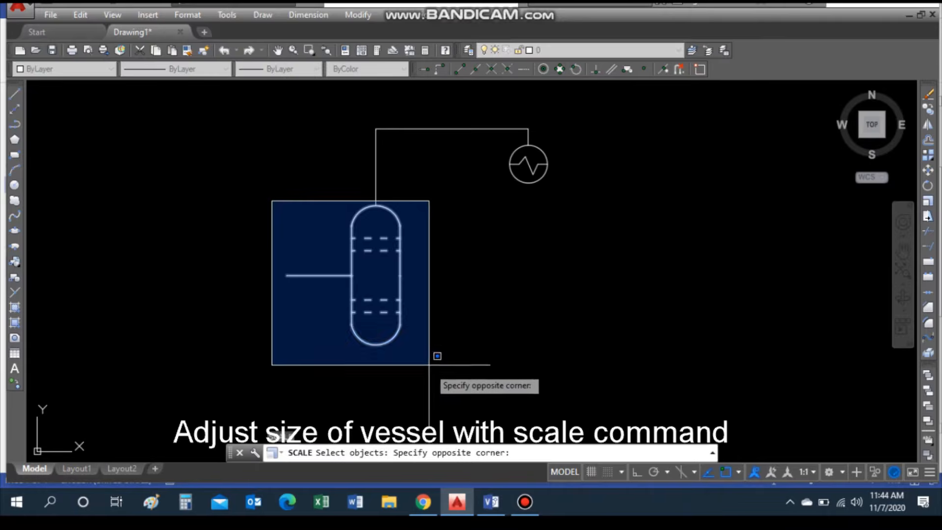
pyautogui.click(431, 352)
pyautogui.press('Return')
pyautogui.click(351, 275)
pyautogui.click(469, 454)
pyautogui.click(351, 275)
pyautogui.click(400, 275)
pyautogui.click(439, 275)
# Move the enlarged vessel with its trays and feed line from its top midpoint to the overhead line's lower end.
pyautogui.scroll(-2, 471, 294)
pyautogui.write('m')
pyautogui.press('Return')
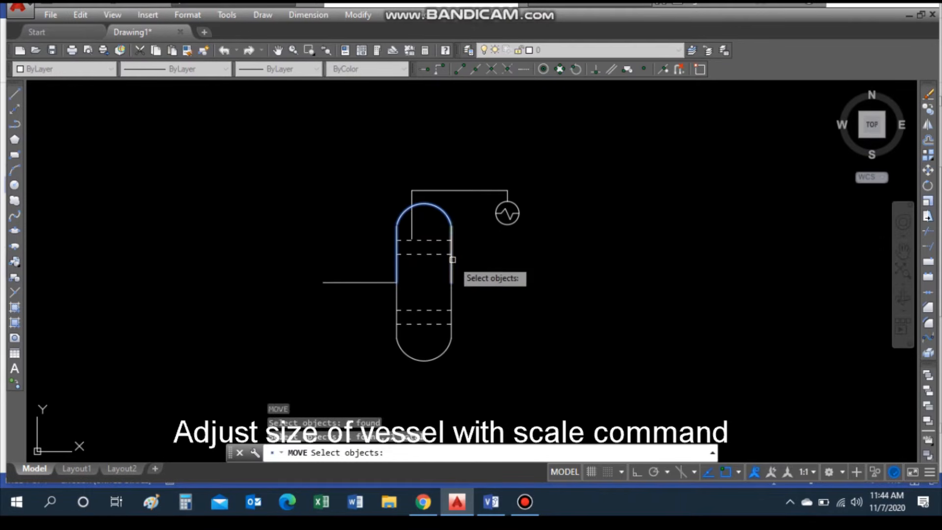
pyautogui.click(468, 369)
pyautogui.click(304, 252)
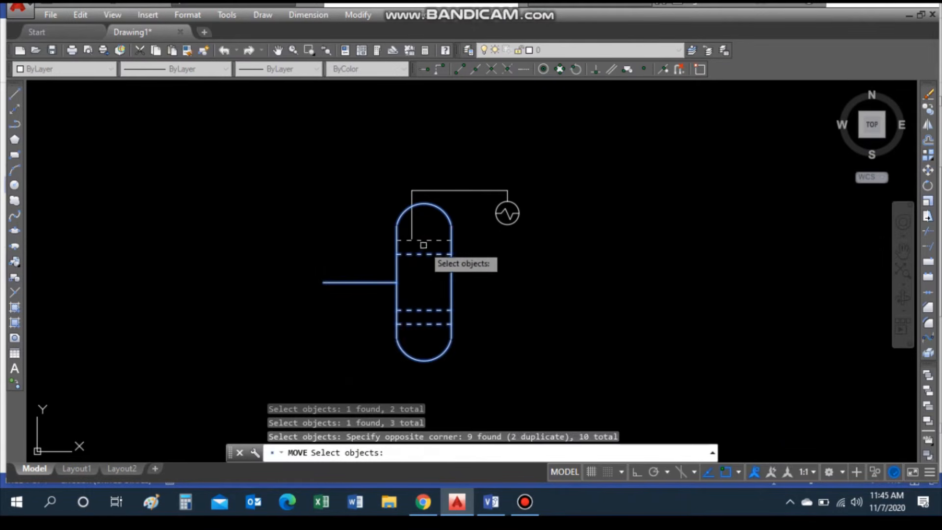
pyautogui.click(432, 243)
pyautogui.press('Return')
pyautogui.click(423, 205)
pyautogui.click(411, 240)
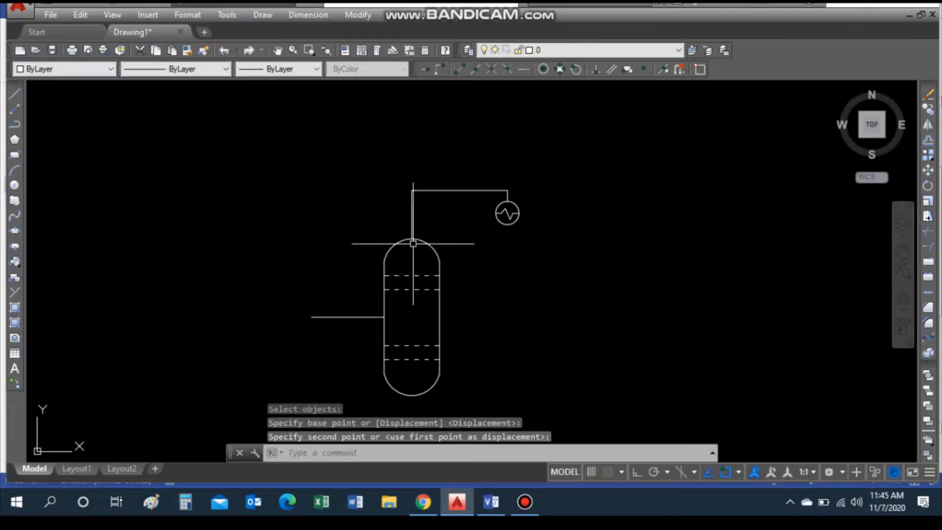
# Draw a short vertical outlet line down from the bottom of the condenser circle.
pyautogui.scroll(3, 486, 307)
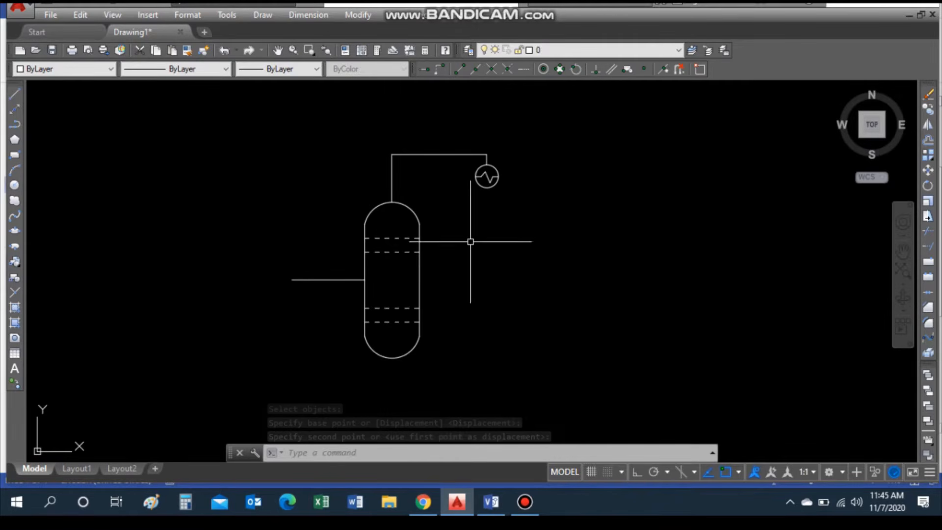
pyautogui.scroll(8, 483, 181)
pyautogui.scroll(-5, 484, 181)
pyautogui.scroll(2, 507, 198)
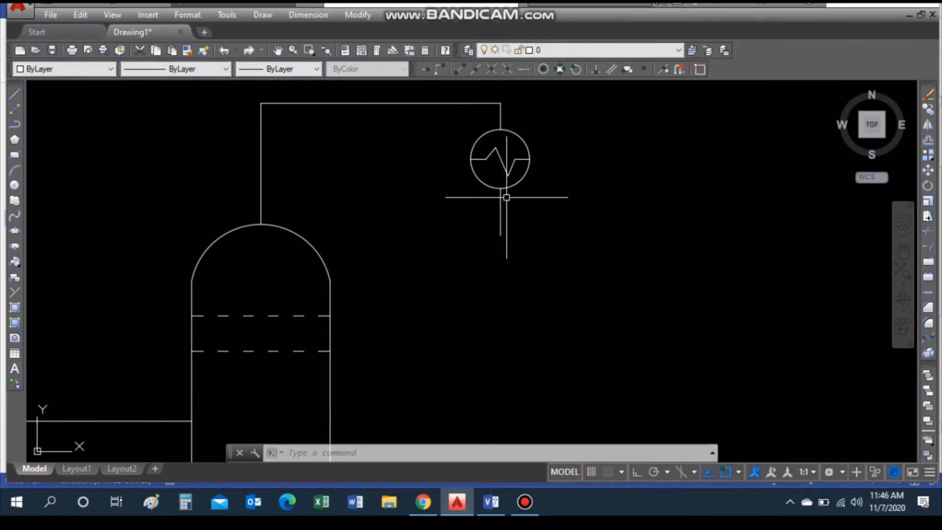
pyautogui.scroll(-2, 510, 177)
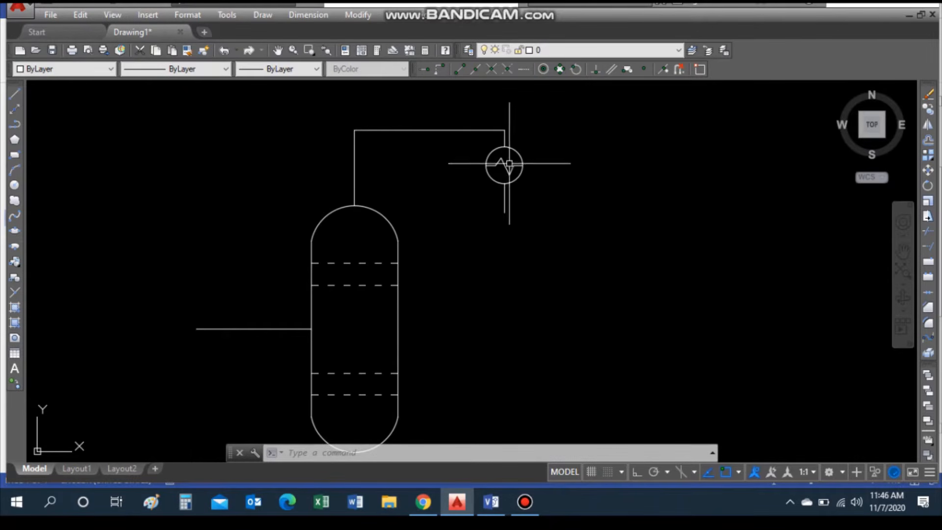
pyautogui.press('Escape')
pyautogui.write('m')
pyautogui.press('Return')
pyautogui.click(475, 144)
pyautogui.click(526, 215)
pyautogui.press('Return')
pyautogui.click(505, 147)
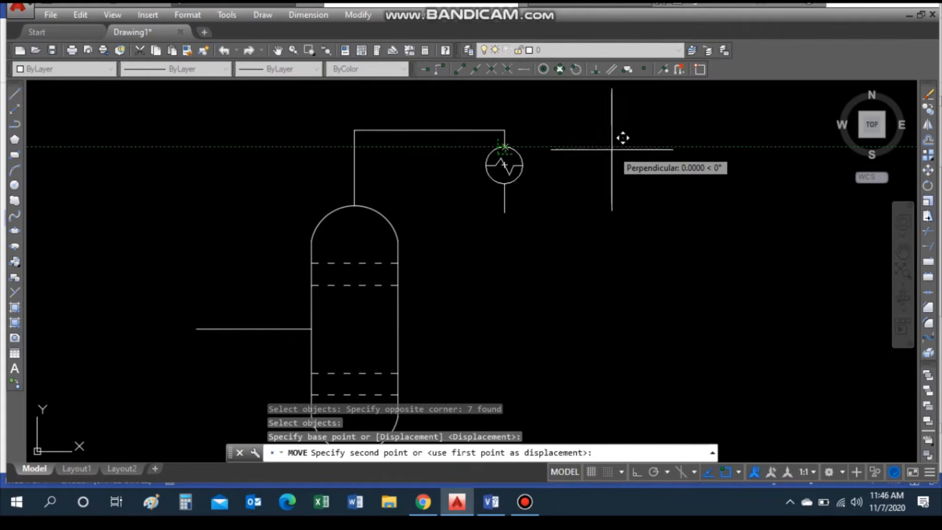
pyautogui.press('Escape')
# Move the condenser with its inlet and outlet lines horizontally to the right, away from the overhead line's end.
pyautogui.write('m')
pyautogui.press('Return')
pyautogui.click(505, 139)
pyautogui.click(477, 141)
pyautogui.click(535, 217)
pyautogui.press('Return')
pyautogui.click(505, 130)
pyautogui.click(598, 130)
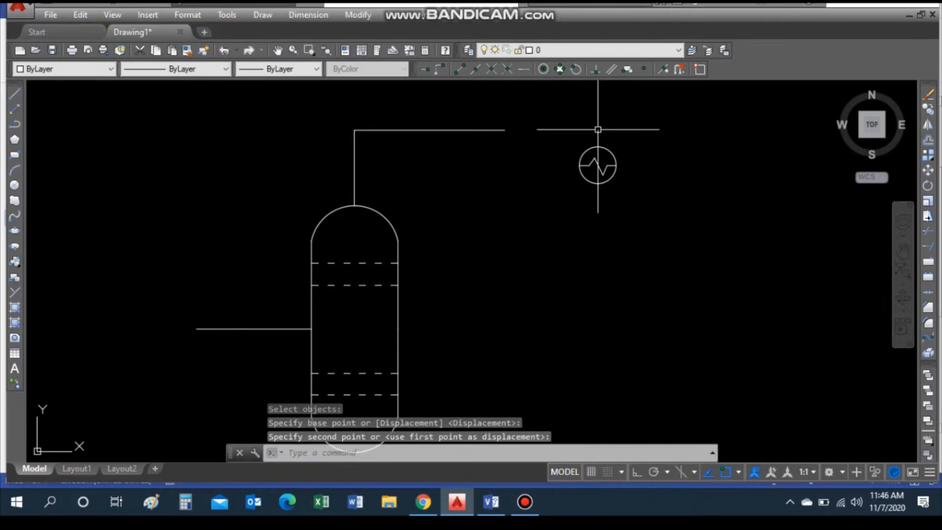
# Draw a horizontal line joining the overhead line's right end to the top of the condenser inlet line.
pyautogui.write('l')
pyautogui.press('Return')
pyautogui.click(505, 130)
pyautogui.click(598, 130)
pyautogui.press('Escape')
# Try to move the vessel with its trays and feed line straight down from its top point.
pyautogui.scroll(-2, 526, 145)
pyautogui.write('m')
pyautogui.press('Return')
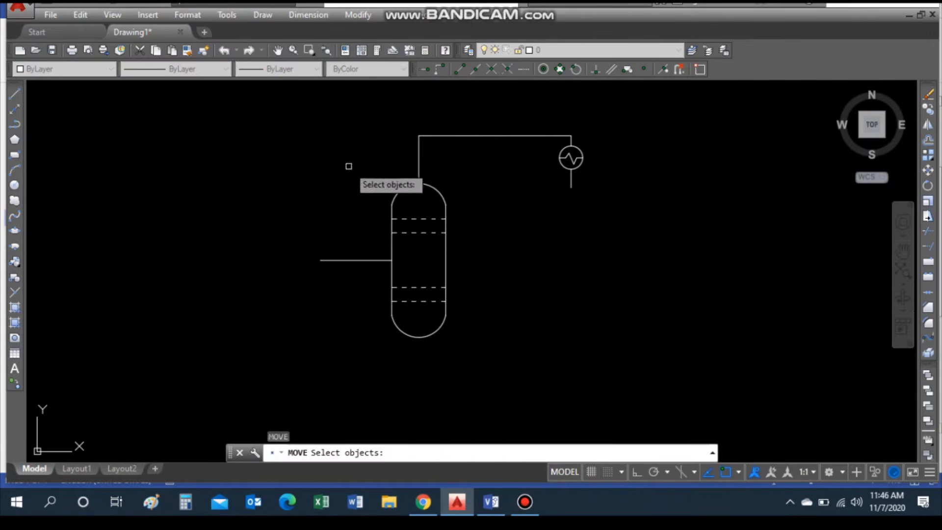
pyautogui.click(275, 185)
pyautogui.click(469, 357)
pyautogui.press('Return')
pyautogui.click(419, 184)
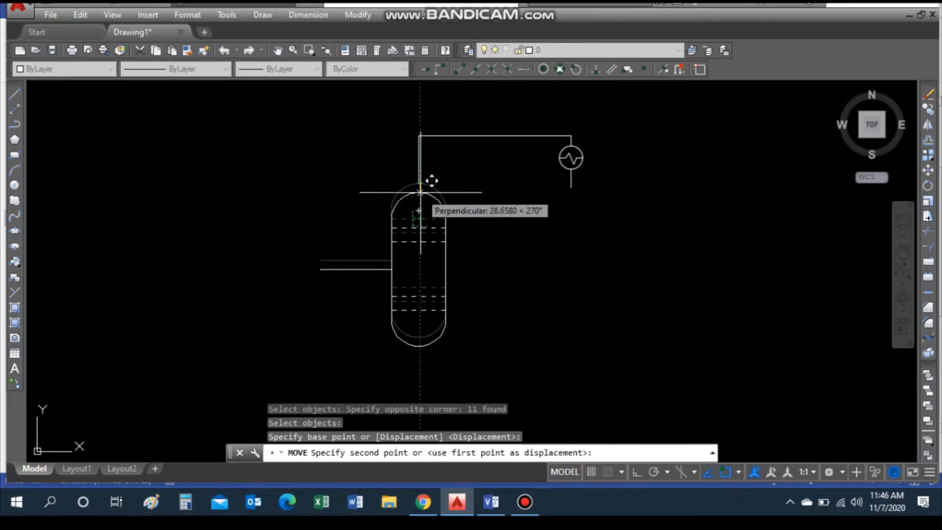
pyautogui.click(414, 205)
pyautogui.scroll(3, 571, 137)
pyautogui.scroll(-3, 597, 243)
pyautogui.write('rec')
pyautogui.press('Return')
pyautogui.scroll(3, 589, 253)
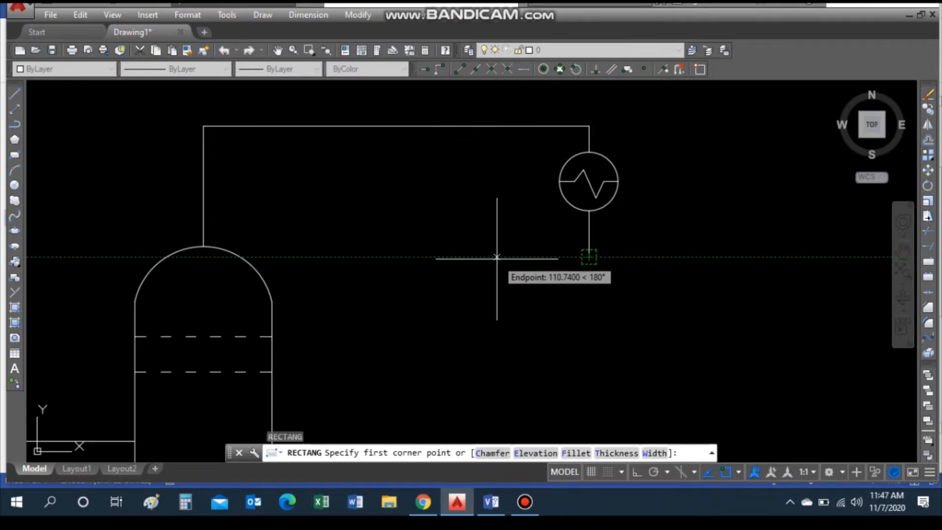
pyautogui.scroll(-5, 494, 297)
pyautogui.press('Escape')
# Draw a wide horizontal rectangle just below the condenser's outlet line for the drum body.
pyautogui.scroll(5, 494, 297)
pyautogui.write('rec')
pyautogui.press('Return')
pyautogui.click(500, 278)
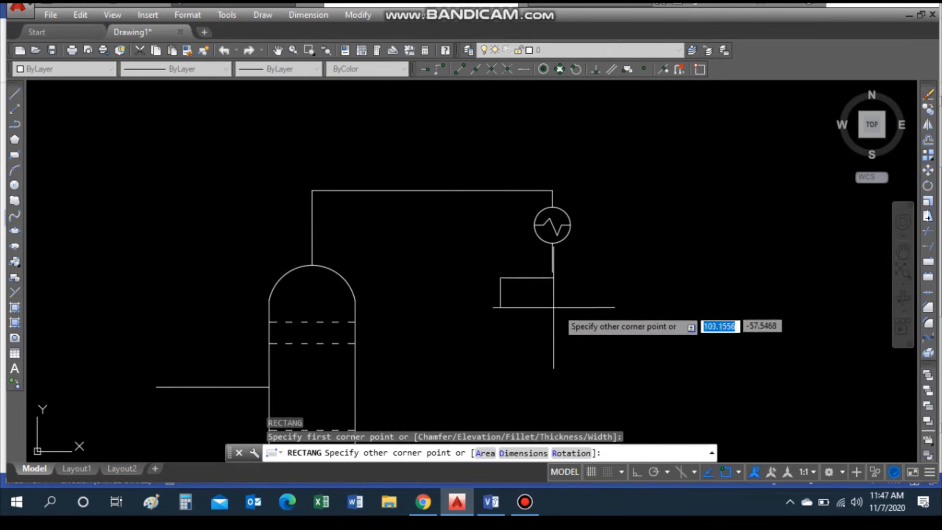
pyautogui.click(606, 315)
# Move the rectangle straight up so its upper edge meets the lower end of the condenser outlet line.
pyautogui.write('m')
pyautogui.press('Return')
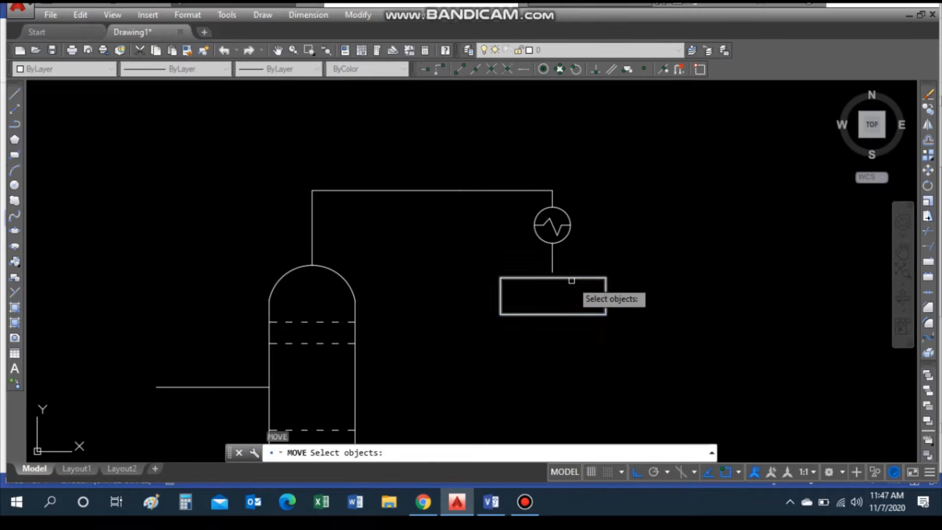
pyautogui.click(564, 278)
pyautogui.press('Return')
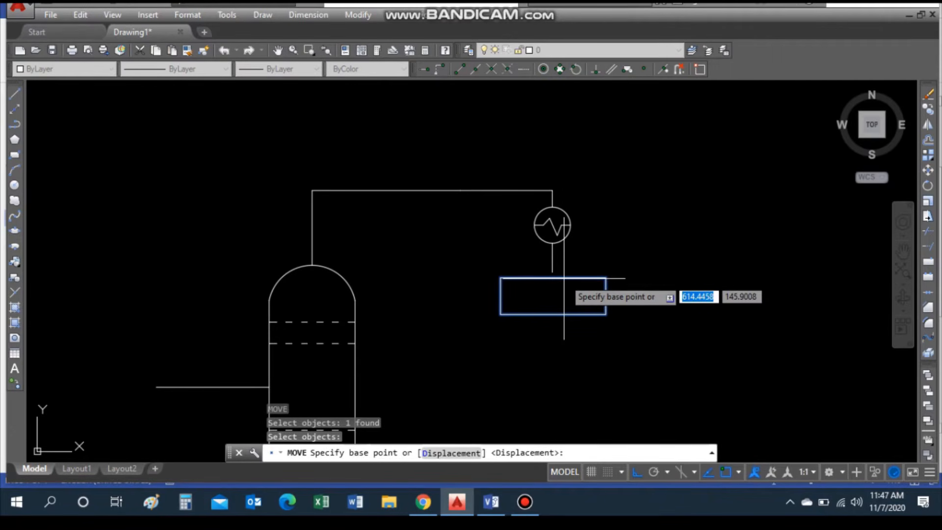
pyautogui.click(564, 278)
pyautogui.click(565, 272)
pyautogui.write('m')
pyautogui.press('Return')
pyautogui.click(566, 271)
pyautogui.press('Return')
pyautogui.click(552, 273)
pyautogui.press('Escape')
# Explode the rectangle and erase its two short vertical sides.
pyautogui.write('x')
pyautogui.press('Return')
pyautogui.click(500, 291)
pyautogui.press('Return')
pyautogui.click(499, 290)
pyautogui.press('Delete')
pyautogui.click(605, 289)
# Draw a three-point arc at the left end of the drum's two horizontal lines.
pyautogui.write('arc')
pyautogui.press('Return')
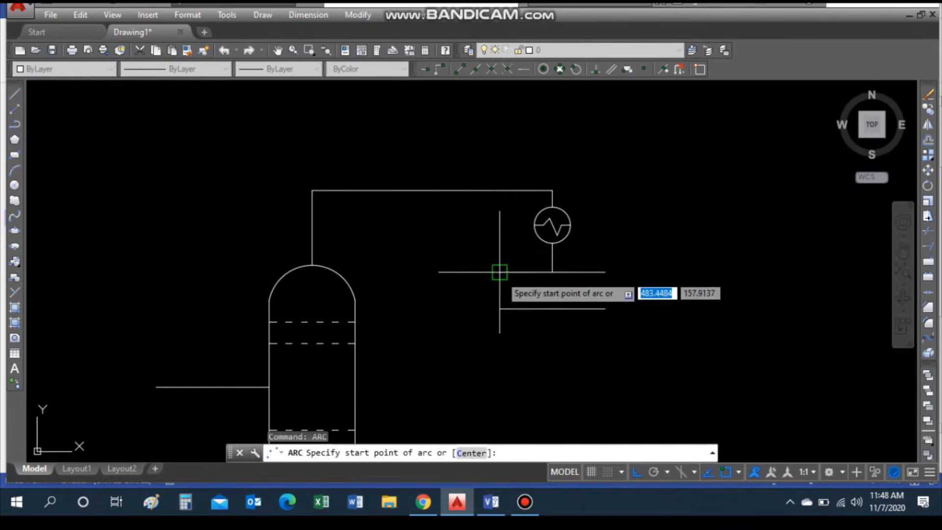
pyautogui.click(500, 272)
pyautogui.click(500, 308)
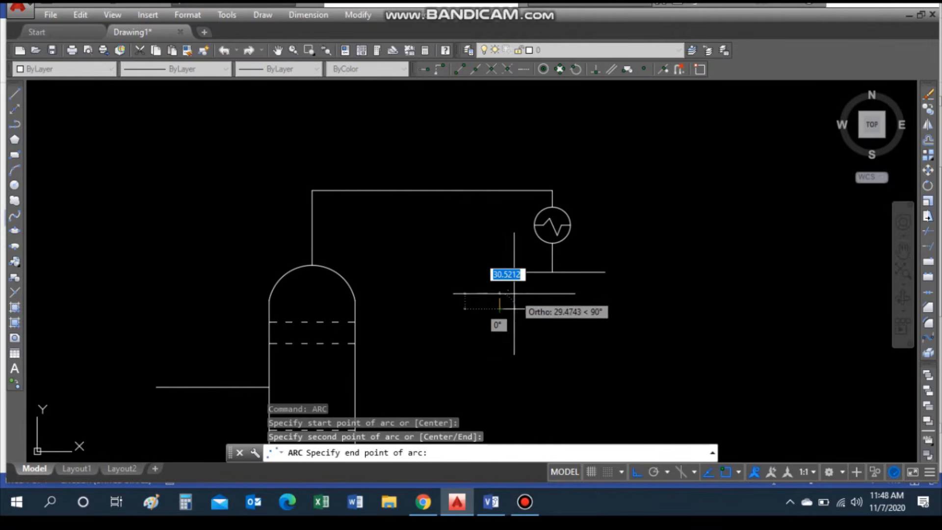
pyautogui.click(506, 305)
# Try to adjust the arc's endpoints where they meet the horizontal lines, and erase the arc.
pyautogui.scroll(4, 513, 319)
pyautogui.click(535, 334)
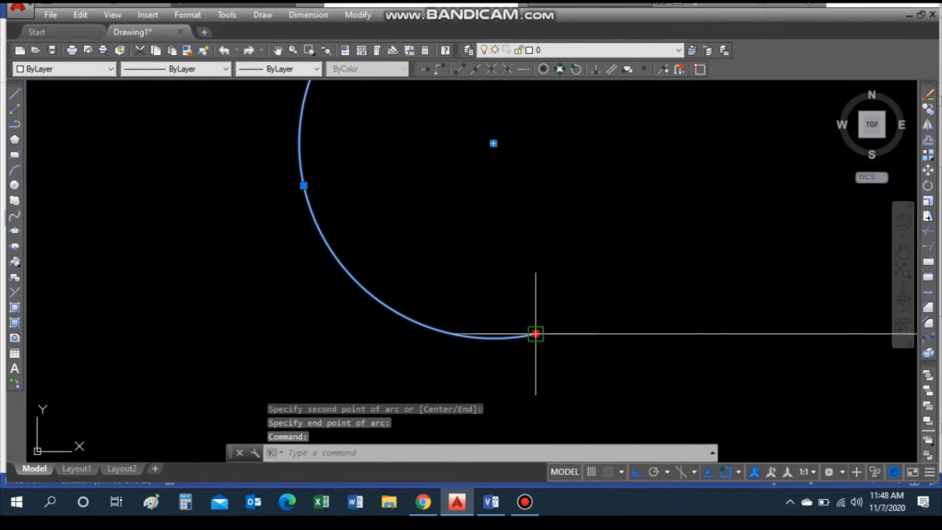
pyautogui.click(536, 334)
pyautogui.click(451, 334)
pyautogui.press('Escape')
pyautogui.scroll(-3, 582, 296)
pyautogui.scroll(3, 559, 208)
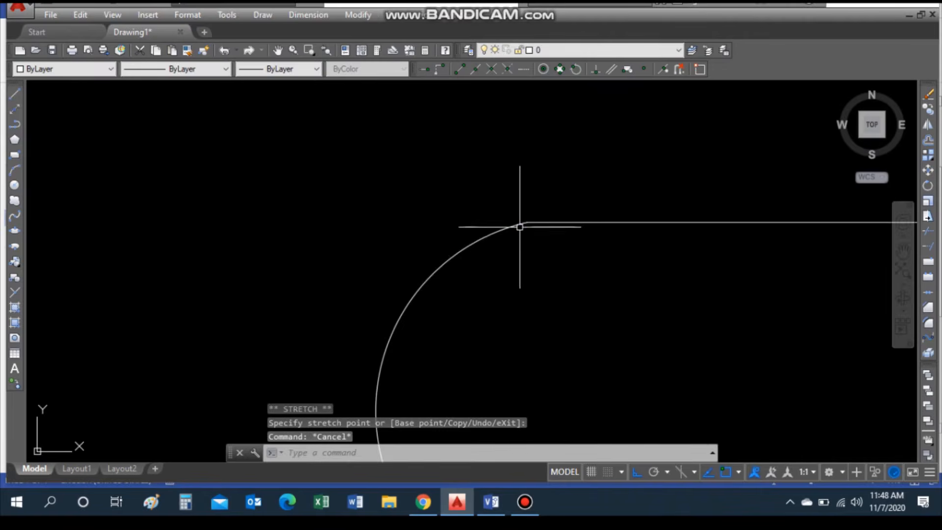
pyautogui.click(520, 227)
pyautogui.click(527, 222)
pyautogui.press('Escape')
pyautogui.press('Escape')
pyautogui.scroll(-3, 530, 245)
pyautogui.click(506, 256)
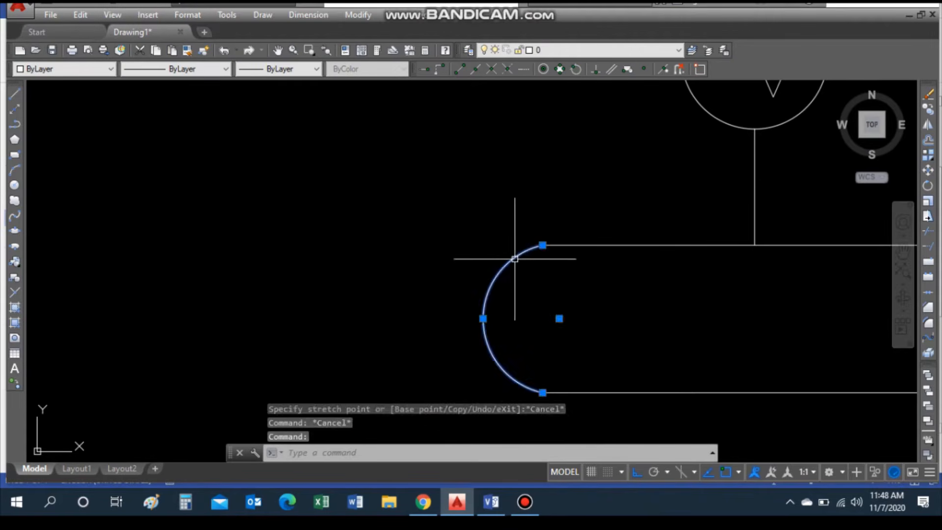
pyautogui.press('Delete')
# Draw a new arc from the upper line's left end around past the lower line, with Ortho off.
pyautogui.scroll(-3, 545, 264)
pyautogui.press('Return')
pyautogui.click(543, 269)
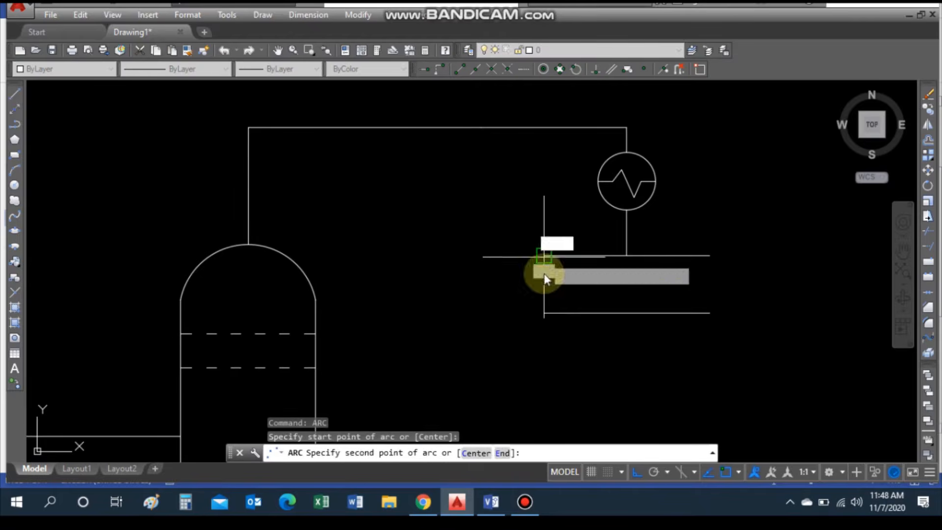
pyautogui.click(560, 293)
pyautogui.press('F8')
pyautogui.click(568, 270)
pyautogui.scroll(5, 488, 199)
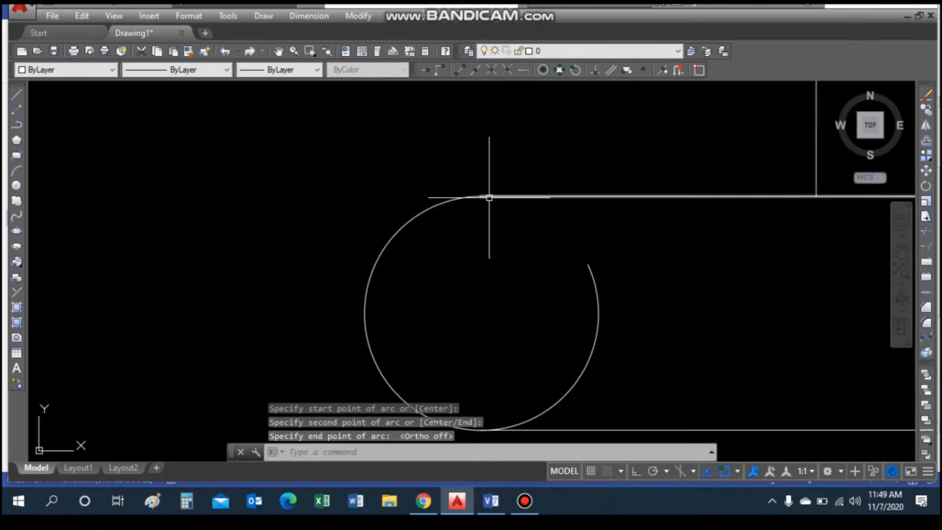
pyautogui.scroll(-2, 556, 315)
# Trim the arc's excess beyond the lower horizontal line so only the drum's left end cap remains.
pyautogui.write('tr')
pyautogui.press('Return')
pyautogui.click(560, 275)
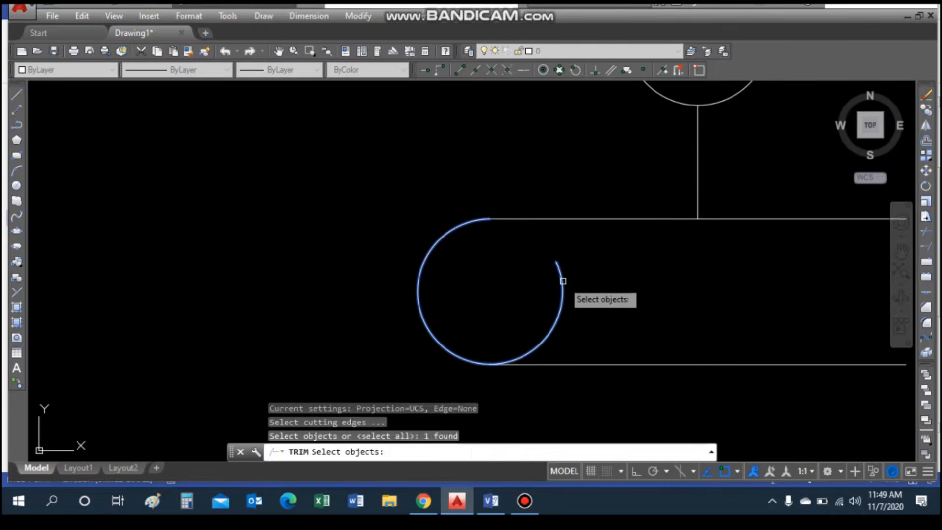
pyautogui.press('Return')
pyautogui.click(563, 303)
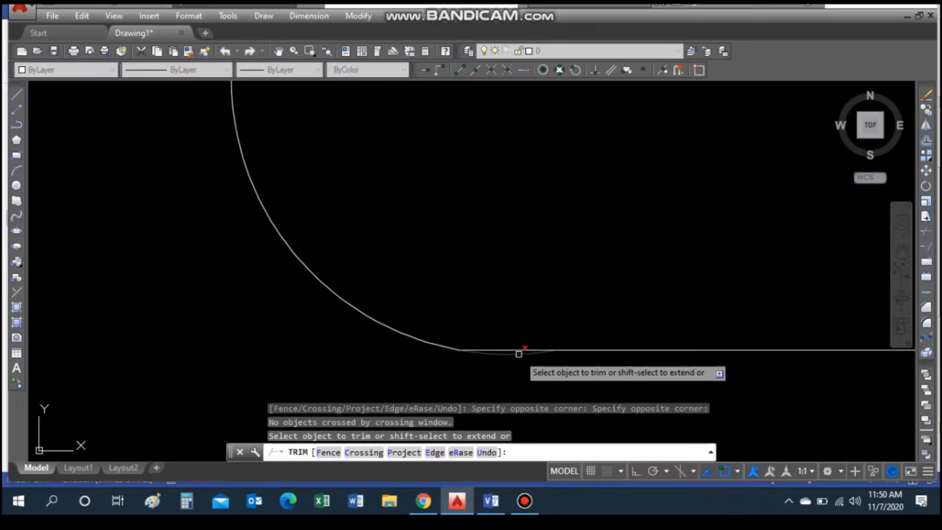
pyautogui.click(519, 353)
pyautogui.scroll(-5, 513, 323)
pyautogui.scroll(6, 518, 270)
pyautogui.scroll(5, 359, 315)
pyautogui.scroll(-8, 359, 315)
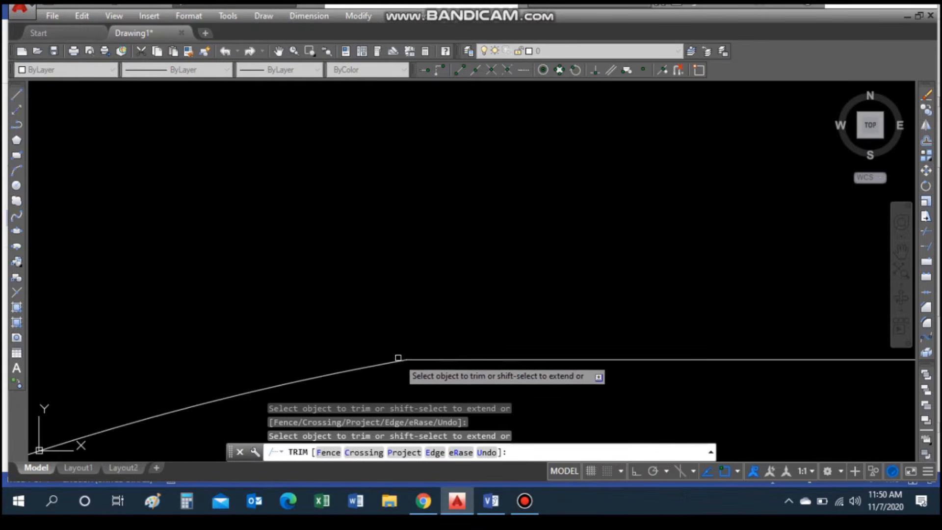
pyautogui.scroll(3, 462, 350)
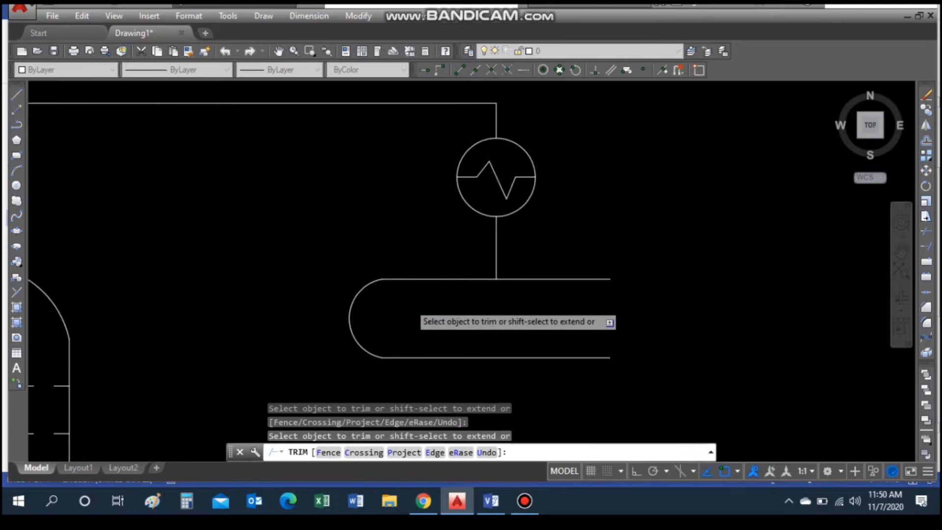
pyautogui.press('Escape')
# Mirror the left end cap about the drum's vertical centre line, keeping the source arc.
pyautogui.scroll(-2, 459, 295)
pyautogui.scroll(2, 557, 288)
pyautogui.write('mi')
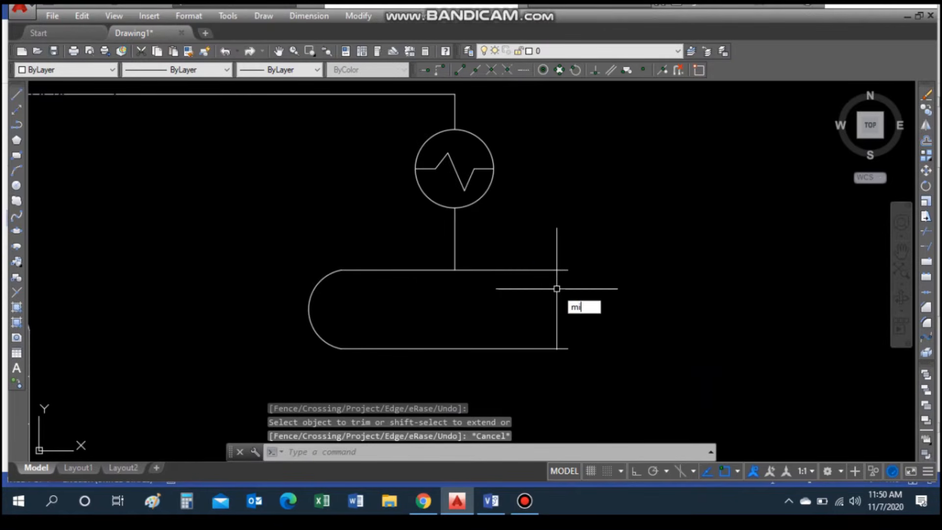
pyautogui.press('Return')
pyautogui.click(310, 297)
pyautogui.press('Return')
pyautogui.click(455, 348)
pyautogui.click(457, 324)
pyautogui.write('n')
pyautogui.press('Return')
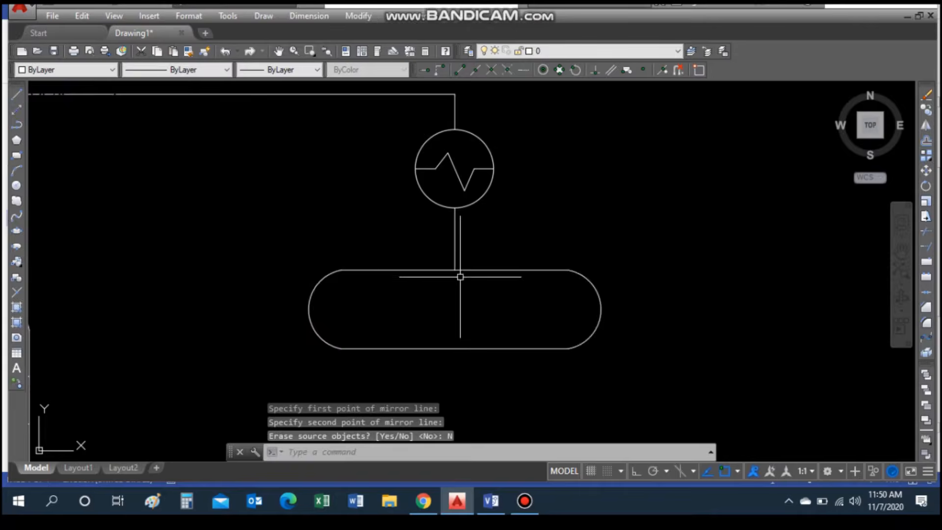
pyautogui.press('Escape')
pyautogui.scroll(-6, 496, 260)
pyautogui.scroll(3, 501, 284)
pyautogui.write('sc')
pyautogui.press('Return')
pyautogui.click(439, 265)
pyautogui.click(575, 322)
pyautogui.press('Return')
pyautogui.click(458, 283)
pyautogui.write('r')
pyautogui.press('Return')
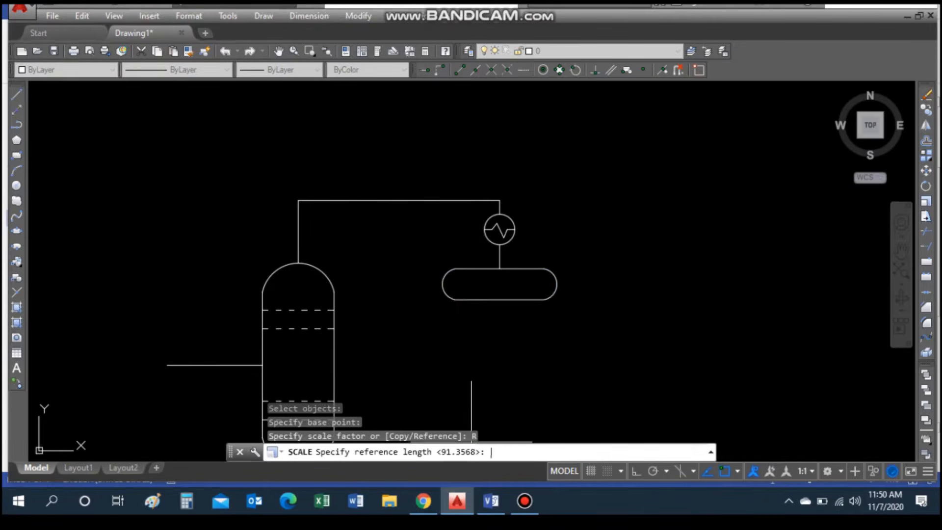
pyautogui.click(443, 283)
pyautogui.click(557, 283)
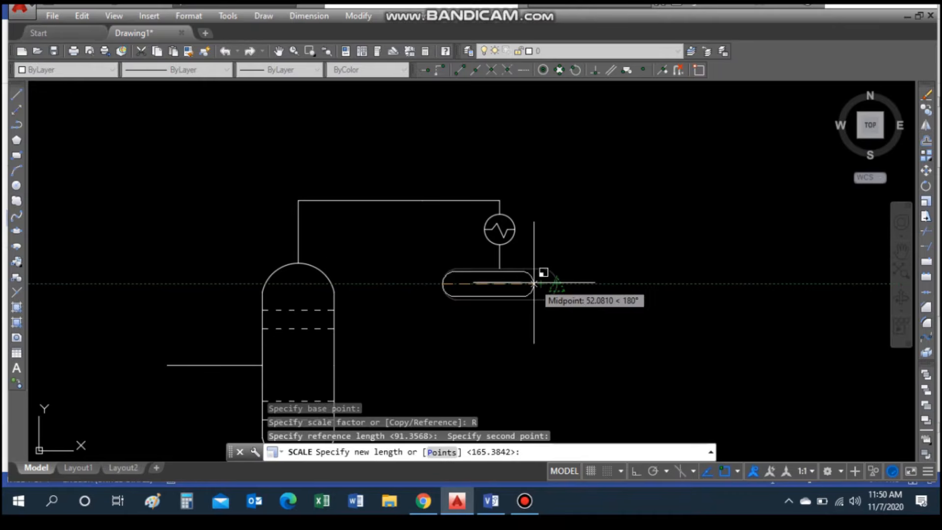
pyautogui.press('Escape')
pyautogui.scroll(5, 519, 246)
pyautogui.scroll(-5, 528, 231)
pyautogui.click(459, 174)
pyautogui.press('Escape')
pyautogui.write('j')
pyautogui.press('Return')
pyautogui.click(488, 173)
pyautogui.press('Return')
pyautogui.click(443, 173)
pyautogui.press('Return')
pyautogui.press('Return')
pyautogui.click(442, 174)
pyautogui.press('Return')
pyautogui.press('Return')
# Move the horizontal overhead line straight up above the column and condenser, with Ortho on.
pyautogui.click(437, 174)
pyautogui.write('m')
pyautogui.press('Return')
pyautogui.click(435, 174)
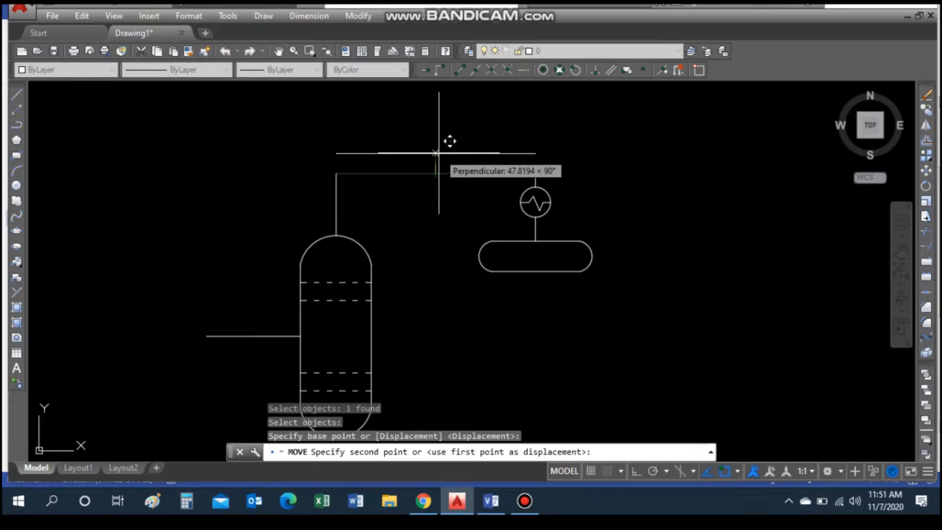
pyautogui.press('Escape')
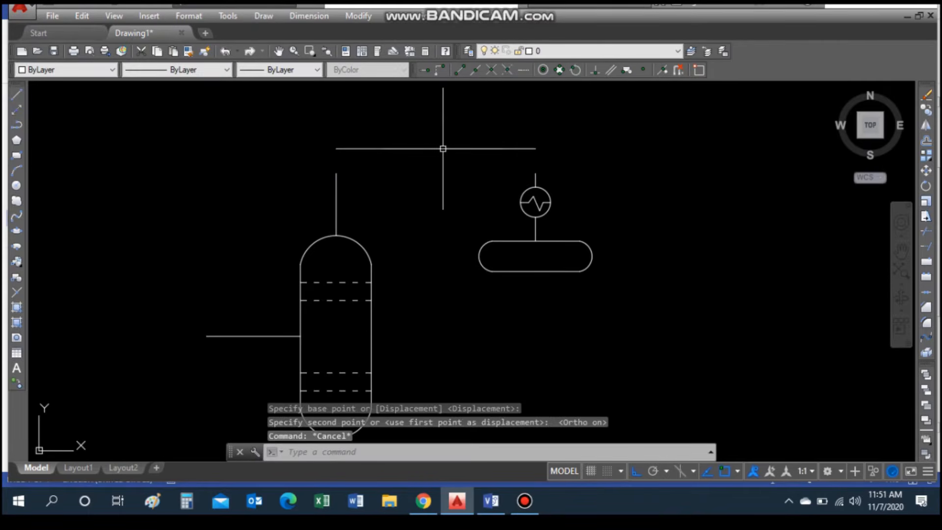
# Move the condenser, reflux drum and their connecting lines up to meet the right end of the raised overhead line.
pyautogui.press('Return')
pyautogui.click(460, 166)
pyautogui.click(705, 357)
pyautogui.press('Return')
pyautogui.click(535, 173)
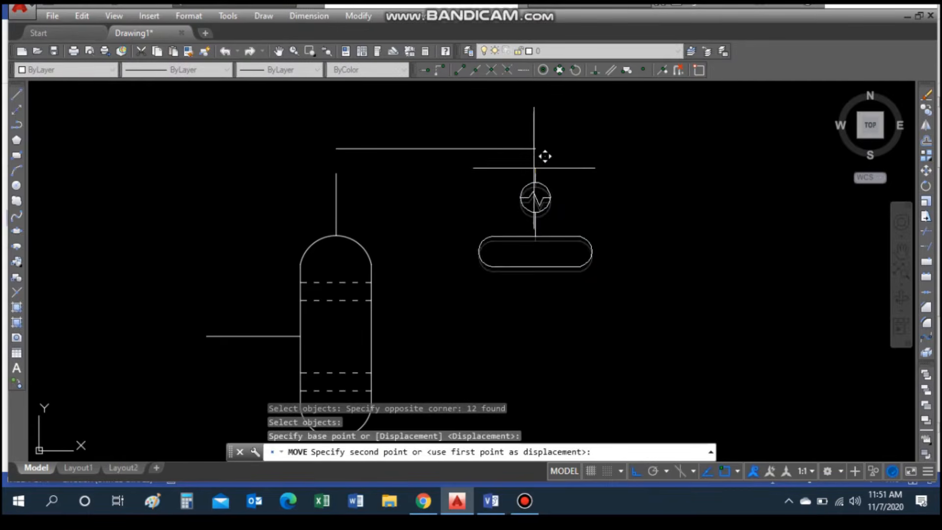
pyautogui.press('Escape')
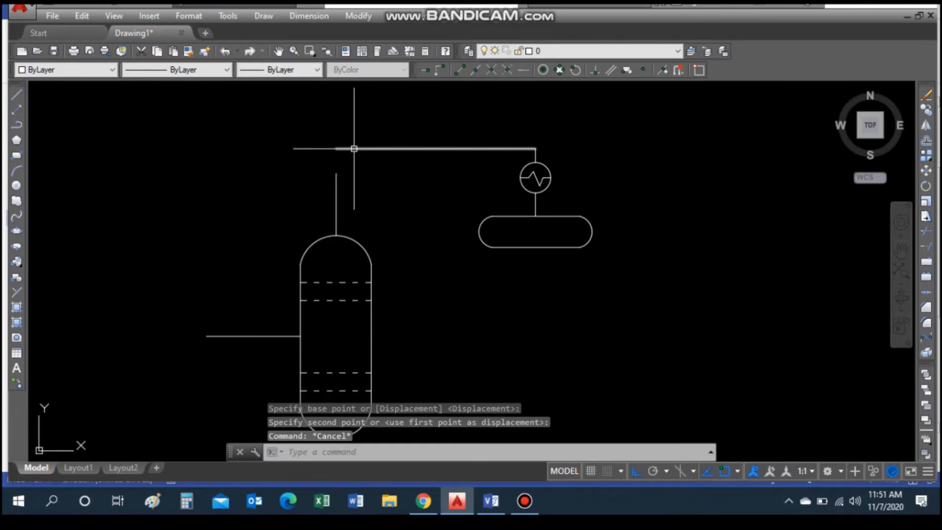
# Extend the column's vertical overhead line up to the raised horizontal line.
pyautogui.write('EXTENd')
pyautogui.press('Return')
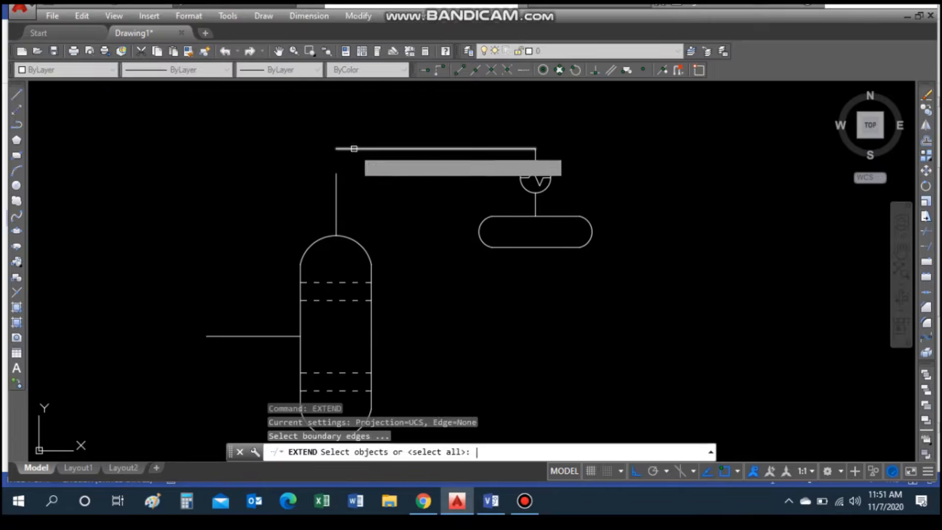
pyautogui.press('Return')
pyautogui.click(336, 194)
pyautogui.press('Escape')
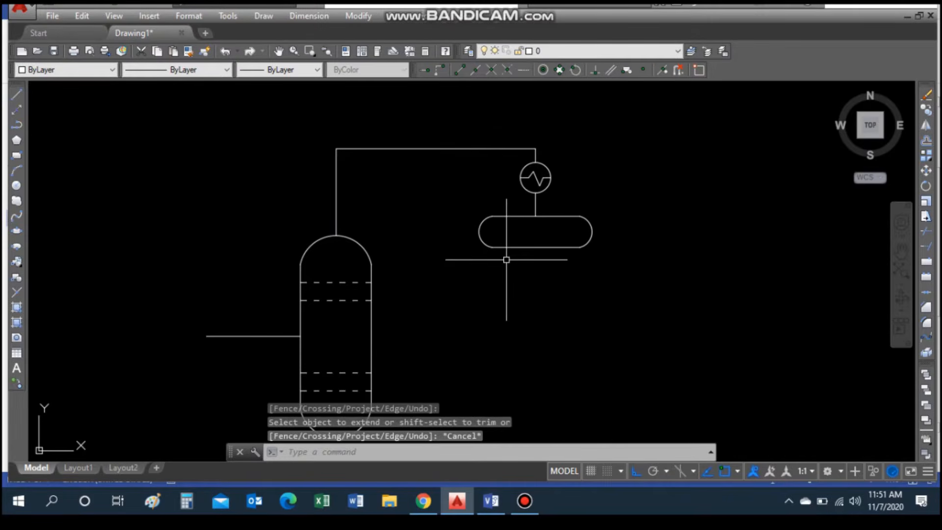
# Draw the reflux line from the column's upper right side across and up to the middle of the drum's underside.
pyautogui.write('L')
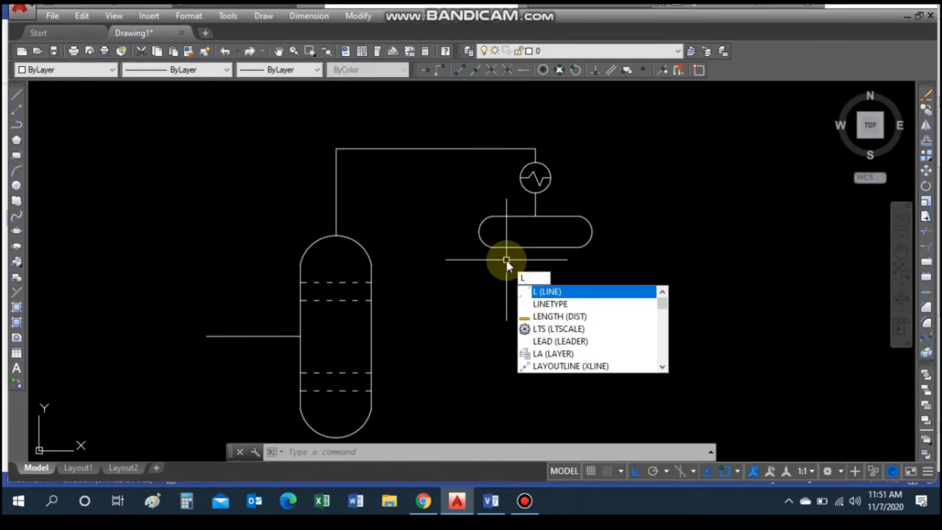
pyautogui.press('Return')
pyautogui.scroll(2, 519, 240)
pyautogui.click(371, 274)
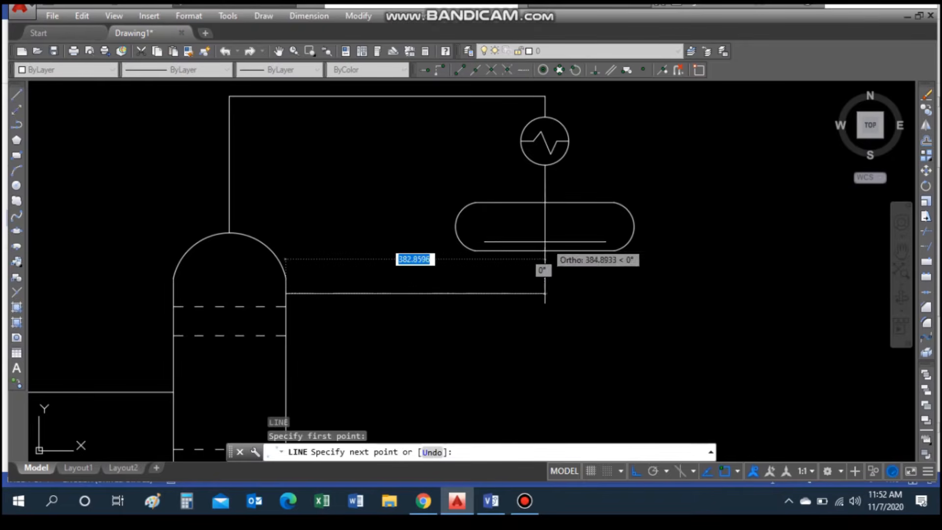
pyautogui.click(544, 293)
pyautogui.click(545, 251)
pyautogui.press('Escape')
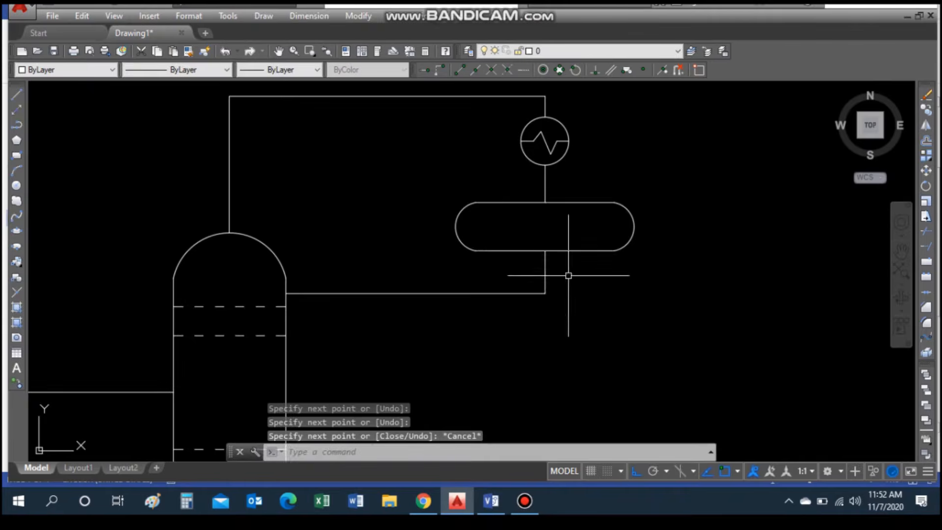
pyautogui.scroll(-2, 569, 270)
pyautogui.scroll(3, 569, 265)
pyautogui.scroll(-5, 562, 273)
pyautogui.scroll(2, 584, 344)
pyautogui.scroll(-2, 484, 363)
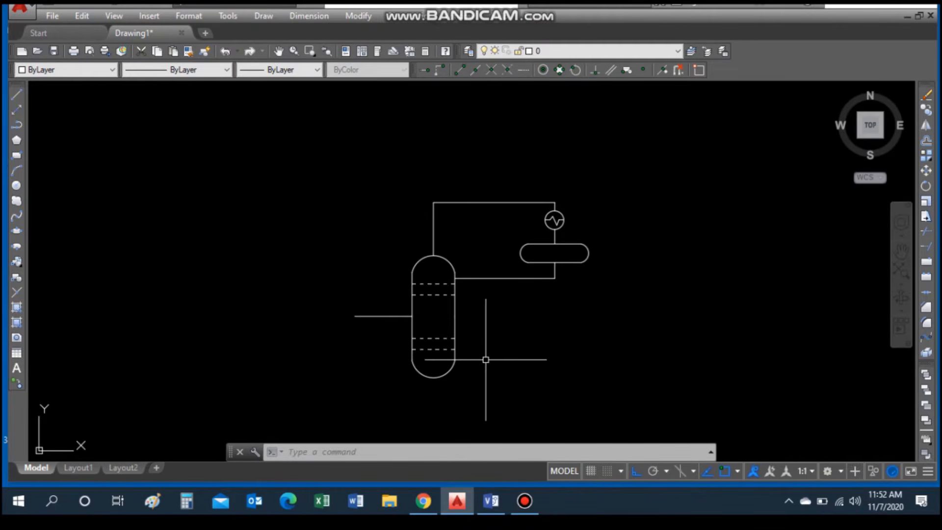
pyautogui.scroll(2, 472, 377)
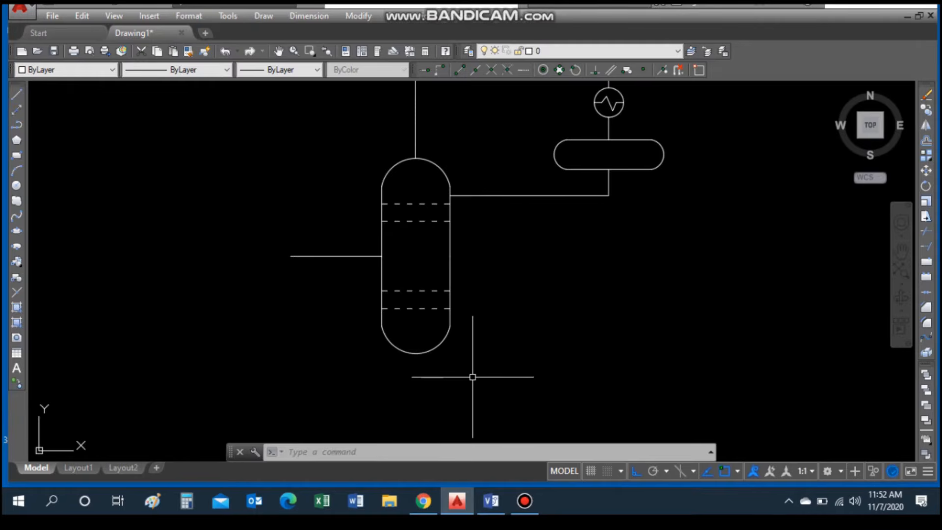
pyautogui.write('l')
pyautogui.press('Return')
pyautogui.click(415, 354)
pyautogui.scroll(-2, 420, 411)
pyautogui.press('Escape')
pyautogui.scroll(-4, 447, 298)
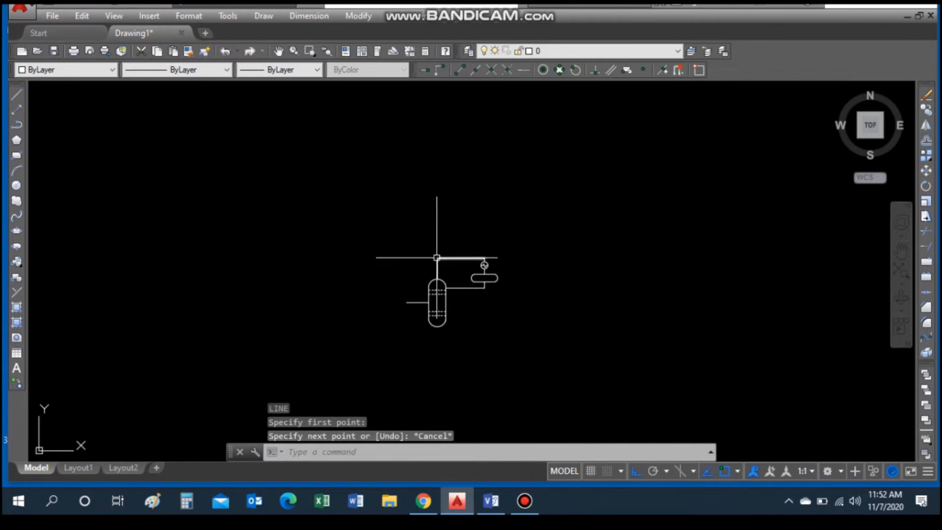
# Mirror the column's vertical overhead line about the column's horizontal centre line, keeping the source line.
pyautogui.scroll(4, 437, 257)
pyautogui.write('mi')
pyautogui.press('Return')
pyautogui.click(438, 272)
pyautogui.press('Return')
pyautogui.click(417, 348)
pyautogui.click(505, 358)
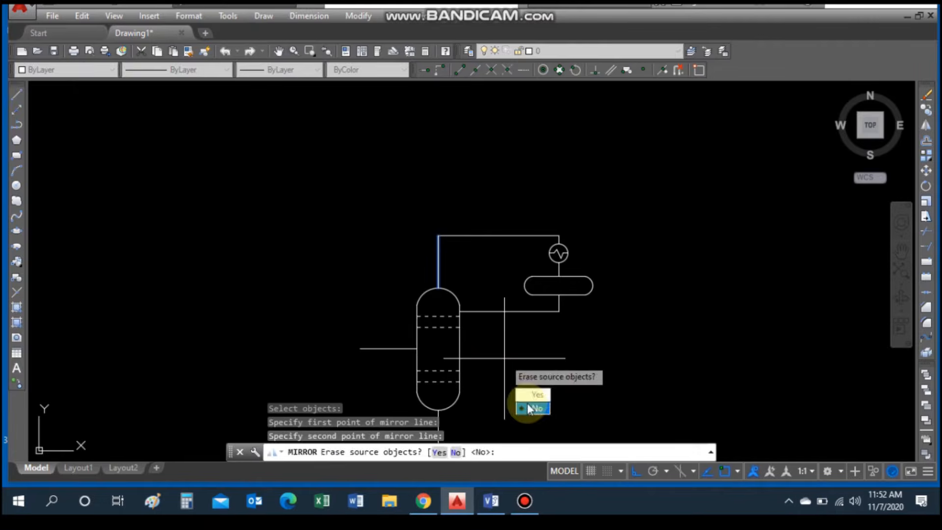
pyautogui.click(529, 409)
# Mirror the horizontal overhead line to below the column about the column's horizontal centre line, keeping the source.
pyautogui.scroll(2, 508, 363)
pyautogui.rightClick(494, 311)
pyautogui.click(464, 131)
pyautogui.press('Return')
pyautogui.click(398, 243)
pyautogui.click(350, 225)
pyautogui.click(377, 280)
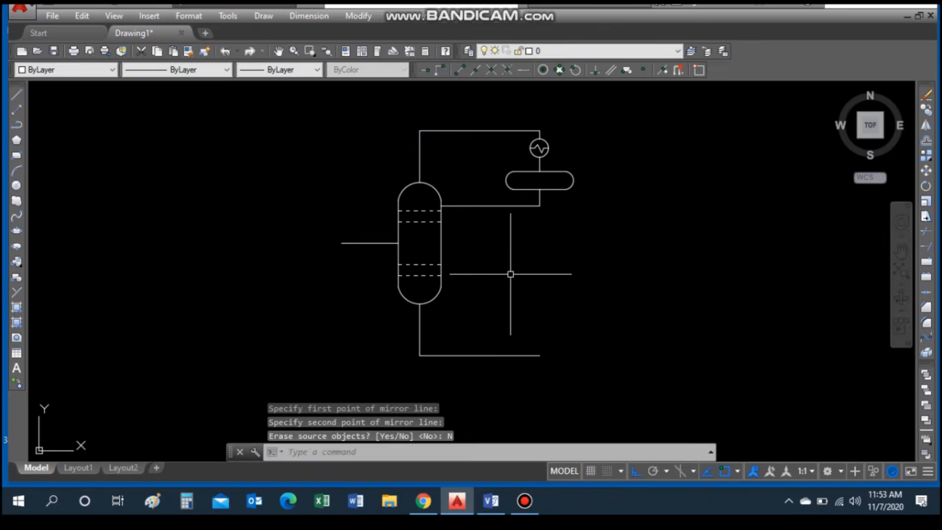
pyautogui.click(490, 206)
pyautogui.write('m')
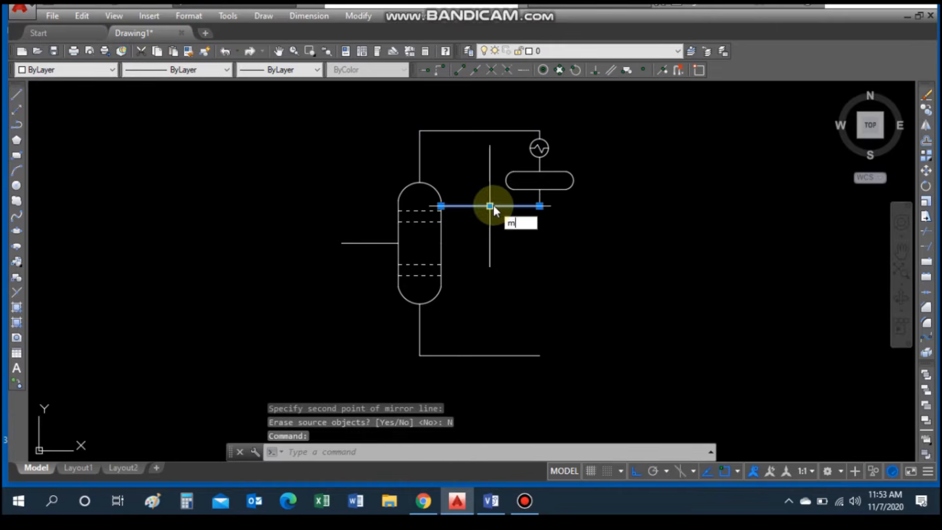
pyautogui.write('i')
pyautogui.press('Return')
pyautogui.click(441, 243)
pyautogui.press('Return')
pyautogui.press('Escape')
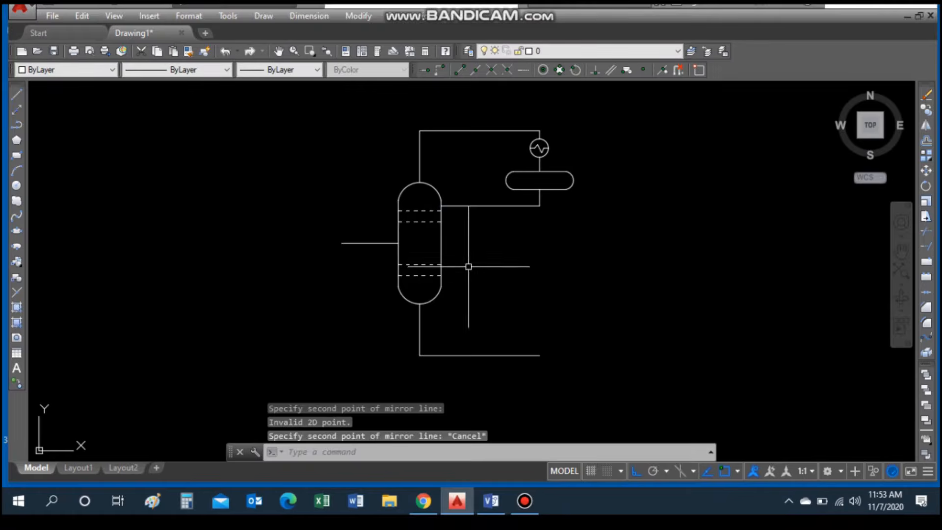
# Mirror the horizontal reflux line about the column's horizontal centre line, keeping the source line.
pyautogui.press('Return')
pyautogui.click(464, 206)
pyautogui.press('Return')
pyautogui.click(441, 243)
pyautogui.click(465, 241)
pyautogui.press('Return')
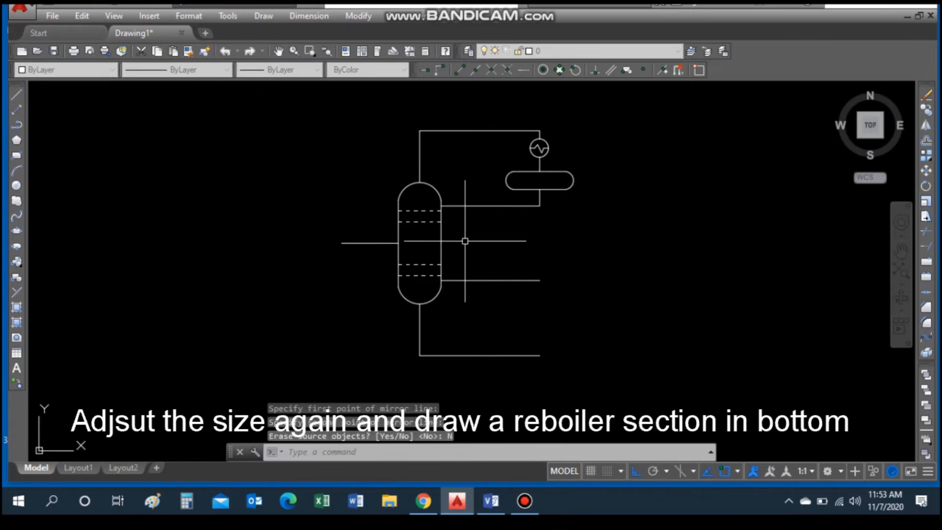
# Erase the mirrored copy of the reflux line at the column's lower right side.
pyautogui.press('Escape')
pyautogui.click(501, 254)
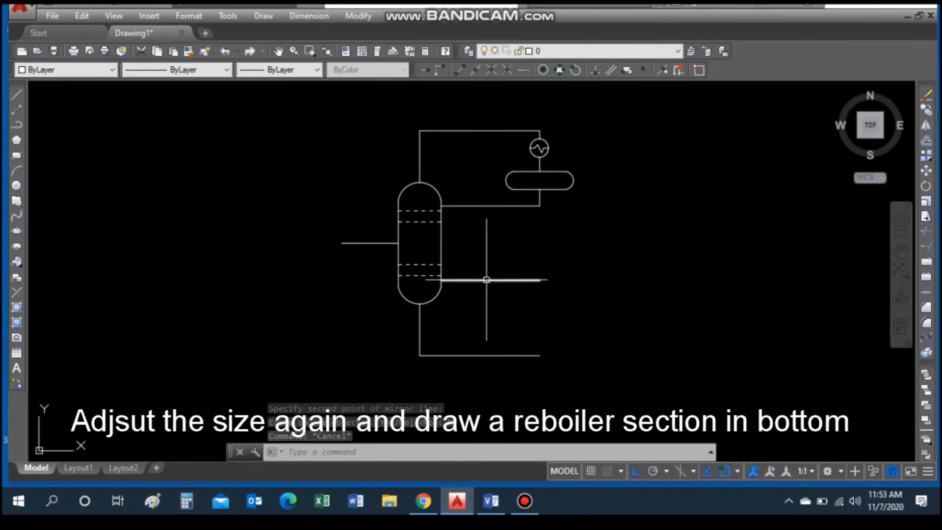
pyautogui.press('Delete')
pyautogui.press('Escape')
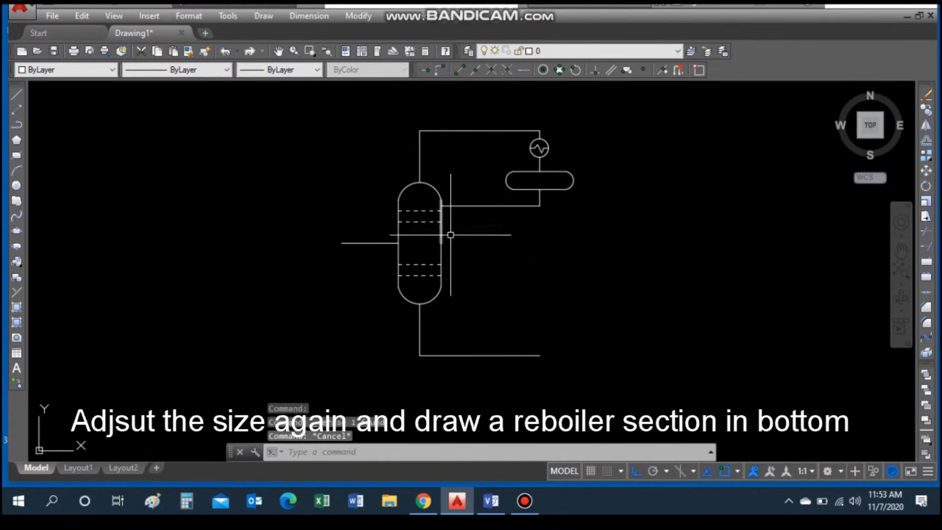
# Scale the column and its trays by reference from the left side's midpoint, widening the column to about 241 units.
pyautogui.write('sc')
pyautogui.press('Return')
pyautogui.click(386, 170)
pyautogui.click(445, 251)
pyautogui.press('Return')
pyautogui.click(398, 243)
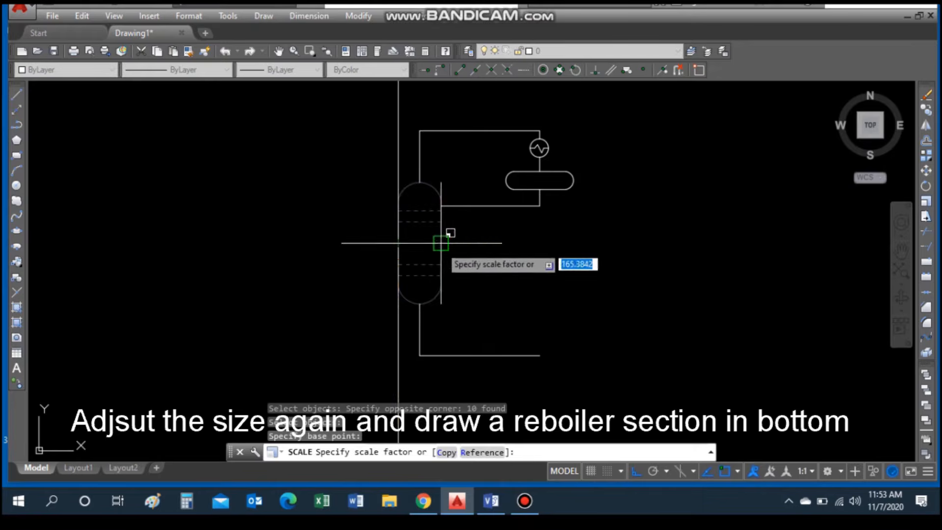
pyautogui.click(491, 452)
pyautogui.click(441, 243)
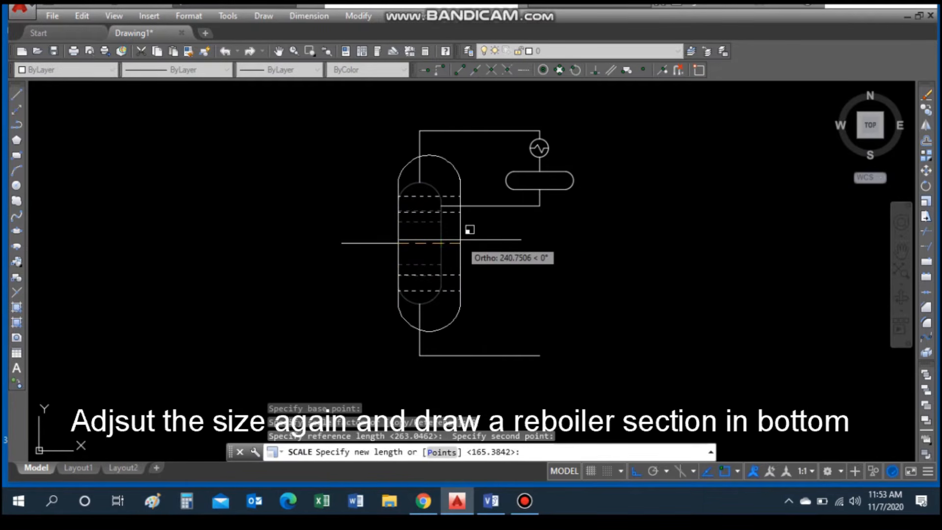
pyautogui.click(460, 240)
# Move the enlarged column so its dome's top meets the lower end of the overhead line, with Ortho off.
pyautogui.write('m')
pyautogui.press('Return')
pyautogui.click(457, 169)
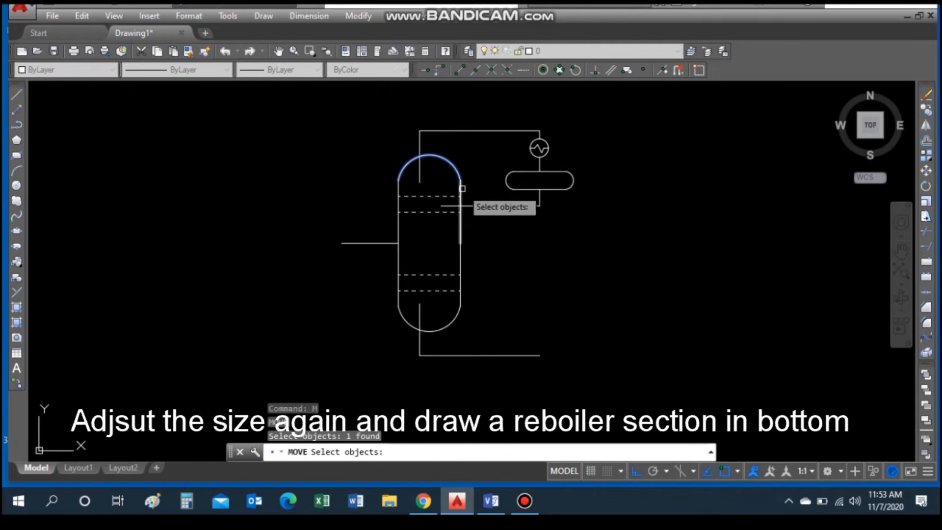
pyautogui.click(381, 166)
pyautogui.click(471, 341)
pyautogui.press('Return')
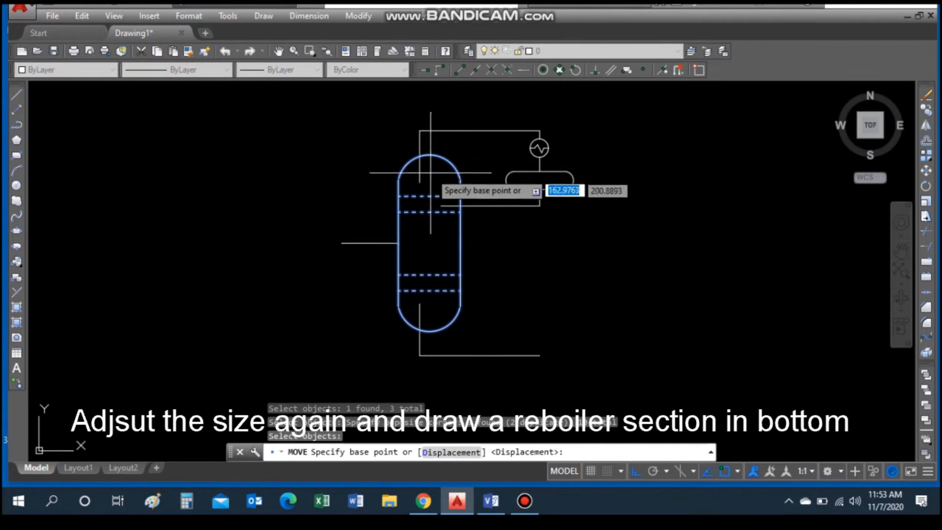
pyautogui.click(430, 155)
pyautogui.press('F8')
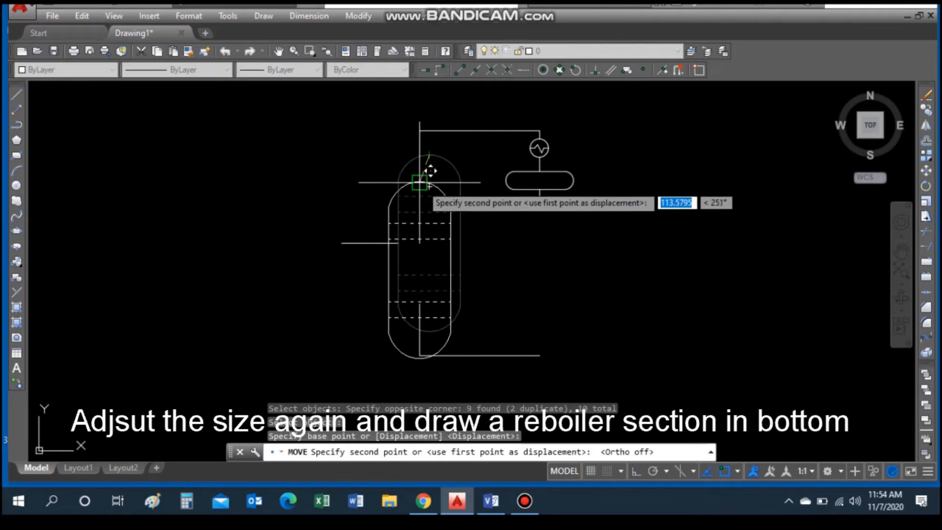
pyautogui.click(430, 169)
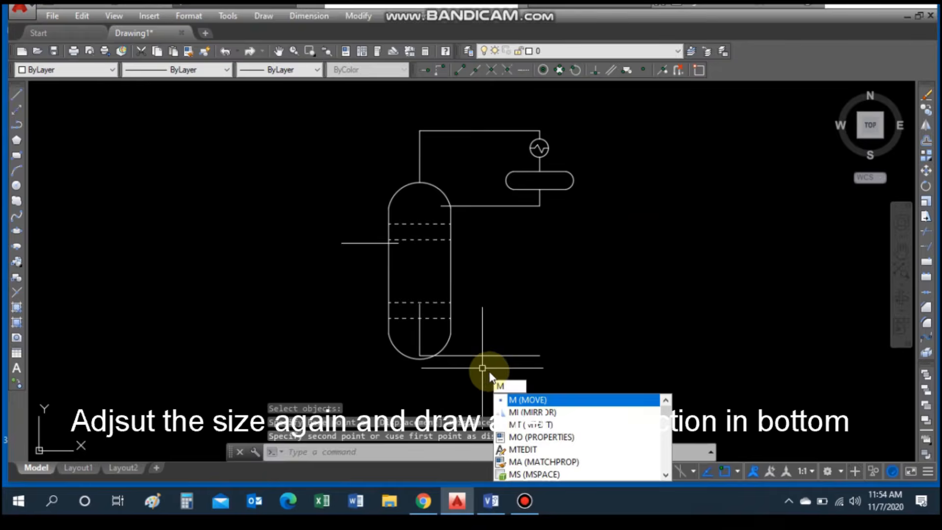
# Erase the mirrored lines at the bottom of the column.
pyautogui.press('Escape')
pyautogui.click(485, 355)
pyautogui.press('Delete')
# Trim the part of the reflux line that runs inside the enlarged column.
pyautogui.write('tr')
pyautogui.press('Return')
pyautogui.press('Return')
pyautogui.scroll(3, 444, 206)
pyautogui.click(444, 206)
pyautogui.press('Escape')
# Erase the feed line at the column's left side.
pyautogui.scroll(-3, 423, 152)
pyautogui.click(356, 202)
pyautogui.press('Delete')
pyautogui.scroll(-3, 420, 269)
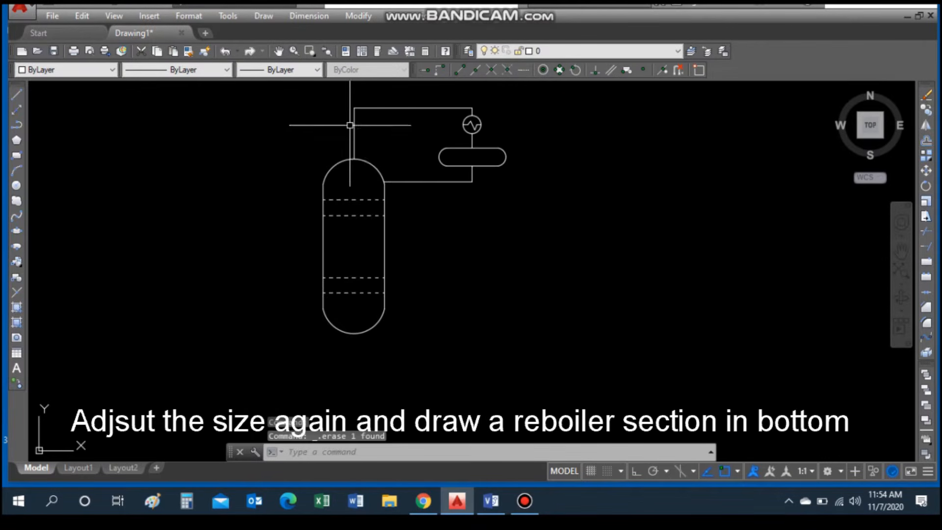
# Mirror the vertical overhead line about the enlarged column's horizontal centre line, keeping the source line.
pyautogui.scroll(2, 385, 240)
pyautogui.scroll(-2, 387, 244)
pyautogui.write('mi')
pyautogui.press('Return')
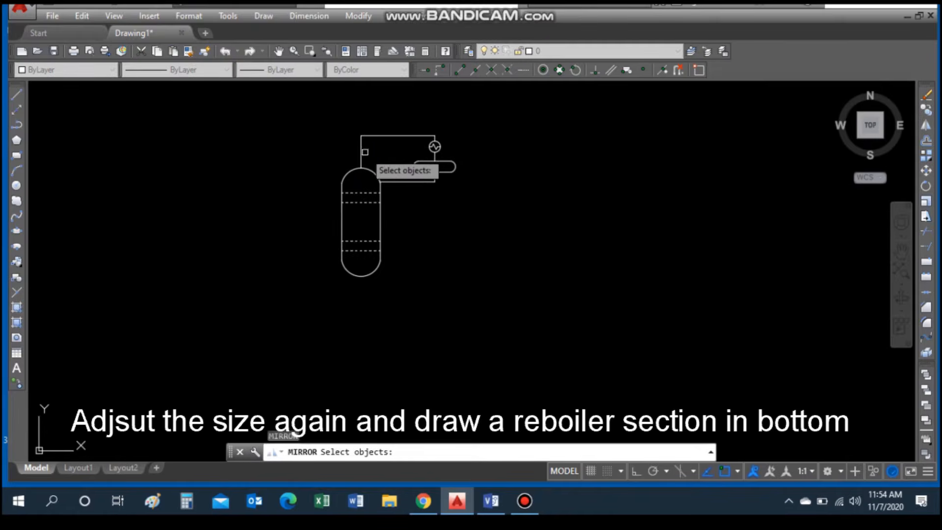
pyautogui.click(362, 152)
pyautogui.press('Return')
pyautogui.click(343, 224)
pyautogui.click(314, 223)
pyautogui.press('Return')
# Mirror the horizontal overhead line about the enlarged column's horizontal centre line, keeping the source line.
pyautogui.press('Return')
pyautogui.click(395, 135)
pyautogui.press('Return')
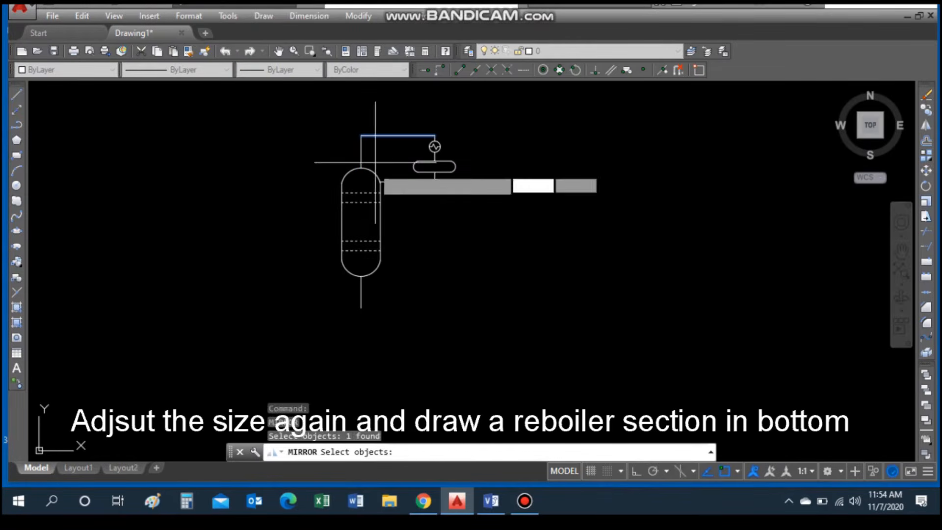
pyautogui.click(342, 222)
pyautogui.click(346, 270)
pyautogui.press('Return')
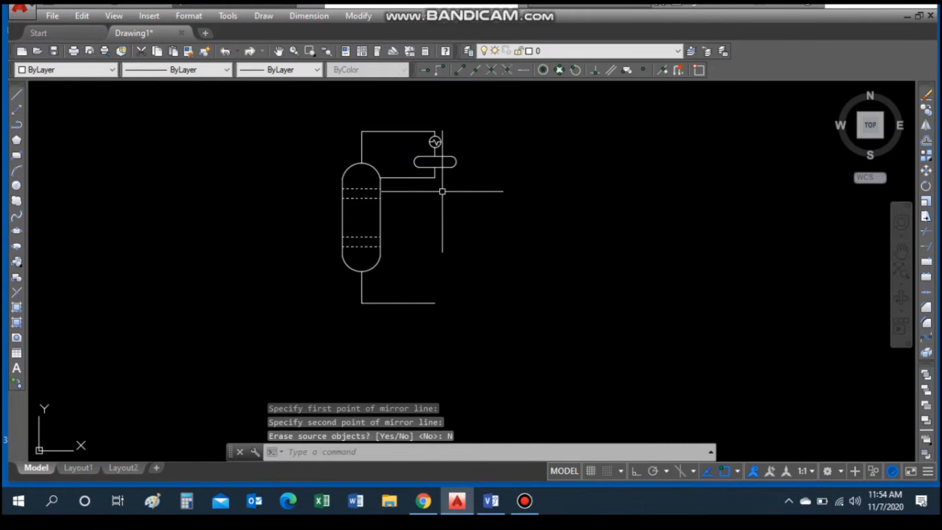
# Mirror the horizontal reflux line about the enlarged column's horizontal centre line to form the reboiler return, keeping the source.
pyautogui.scroll(2, 442, 170)
pyautogui.press('Return')
pyautogui.click(388, 182)
pyautogui.press('Return')
pyautogui.click(343, 246)
pyautogui.click(395, 247)
pyautogui.write('n')
pyautogui.press('Return')
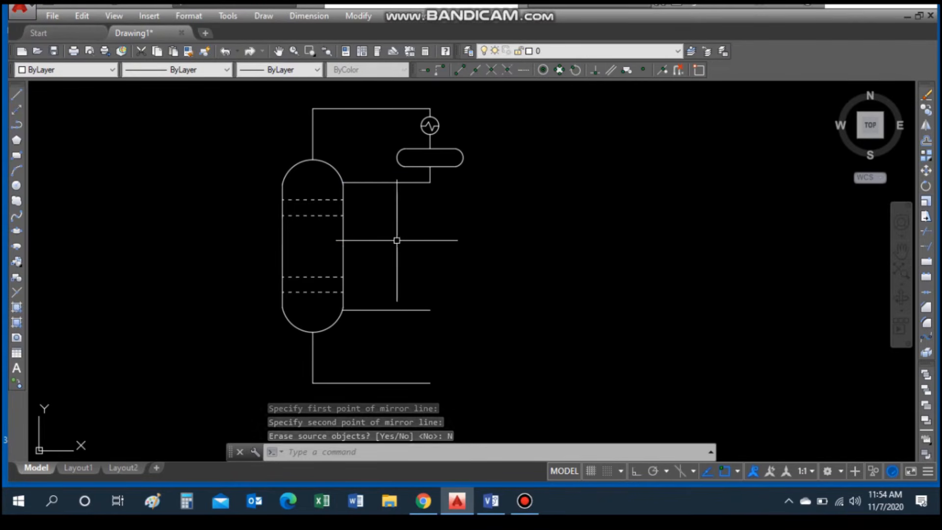
# Draw a horizontal line from the midpoint of the column's vertical bottom outlet line, extending rightward past the reboiler return.
pyautogui.write('l')
pyautogui.press('Return')
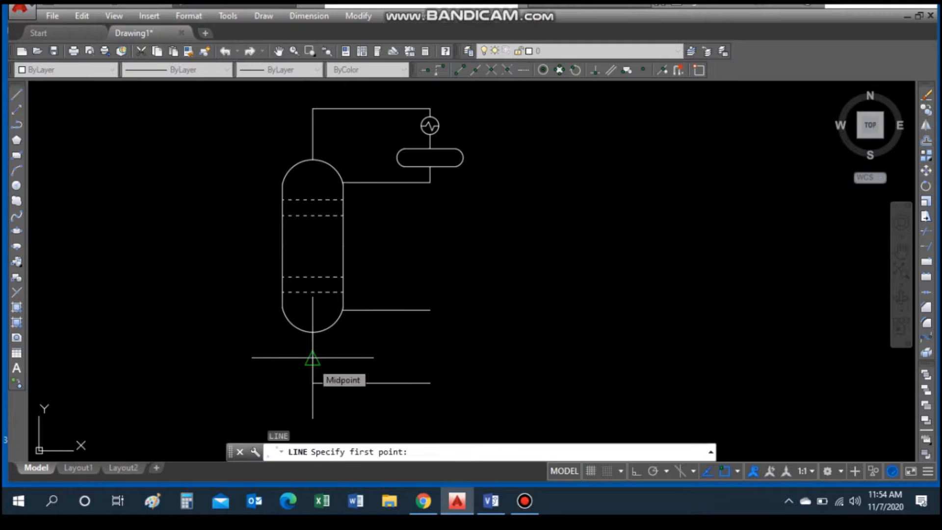
pyautogui.click(313, 358)
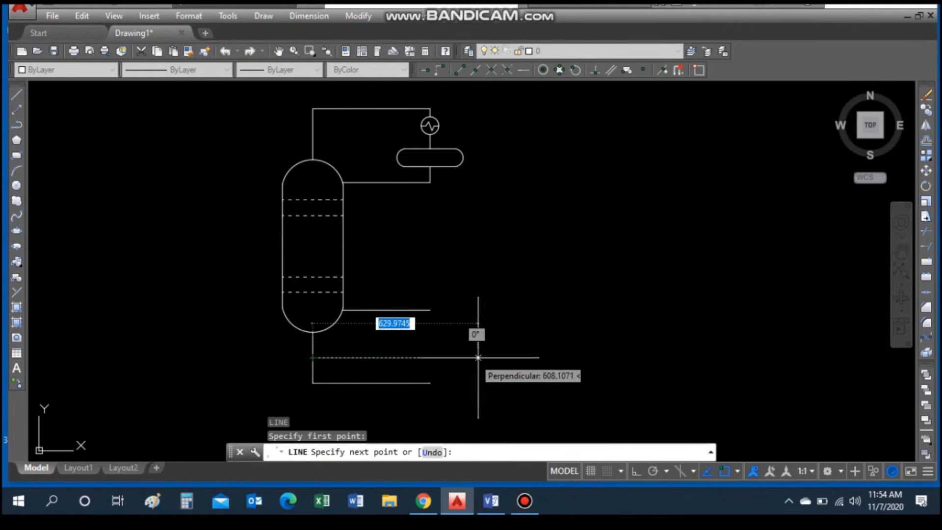
pyautogui.click(511, 358)
pyautogui.press('Escape')
# Lengthen the lowest horizontal line to end level with the line above it and join the two segments into one.
pyautogui.press('Return')
pyautogui.click(430, 383)
pyautogui.click(511, 376)
pyautogui.press('Escape')
pyautogui.write('j')
pyautogui.press('Return')
pyautogui.click(488, 382)
pyautogui.click(418, 383)
pyautogui.press('Return')
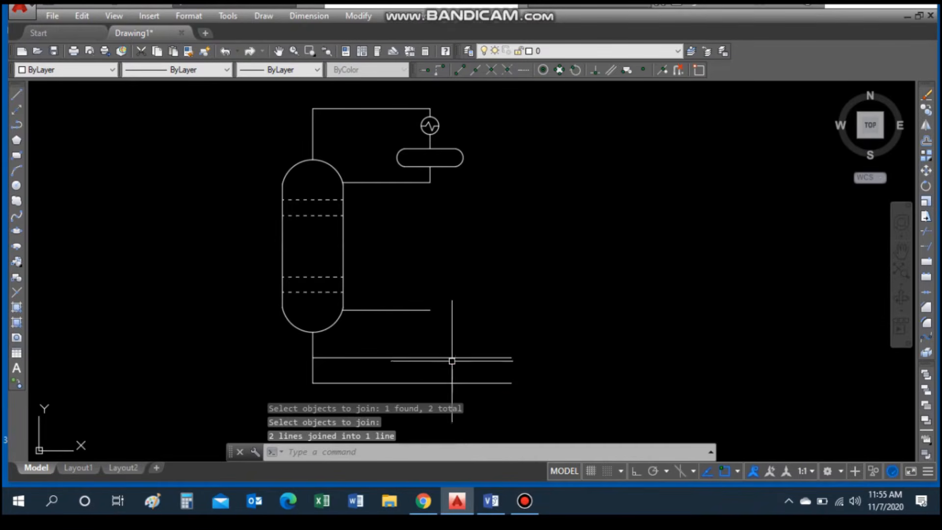
# Draw a vertical line from the reboiler return's right end down to the upper of the two bottom horizontal lines.
pyautogui.write('l')
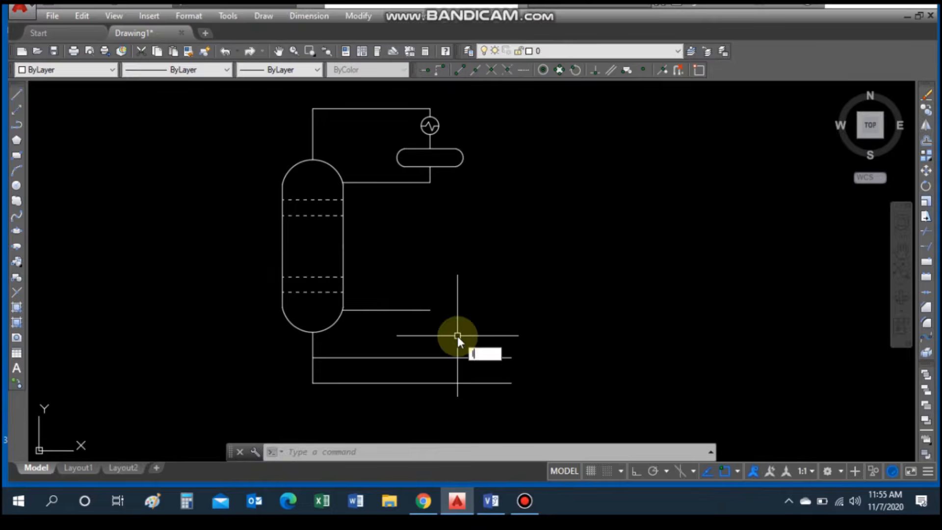
pyautogui.press('Return')
pyautogui.click(431, 310)
pyautogui.click(430, 358)
pyautogui.press('Escape')
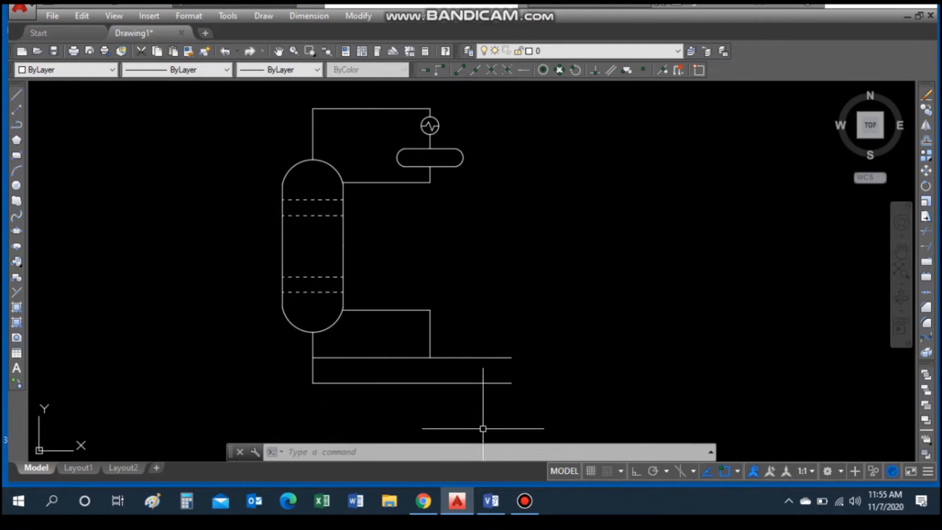
# Draw a horizontal line from the reflux line's junction below the drum, ending in line with the bottom lines' right ends.
pyautogui.write('l')
pyautogui.press('Return')
pyautogui.click(430, 182)
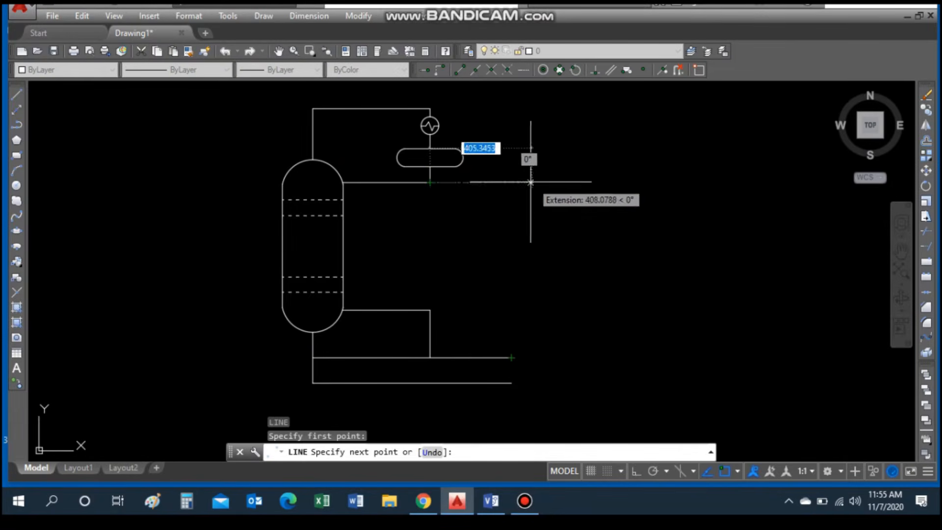
pyautogui.click(511, 182)
pyautogui.press('Escape')
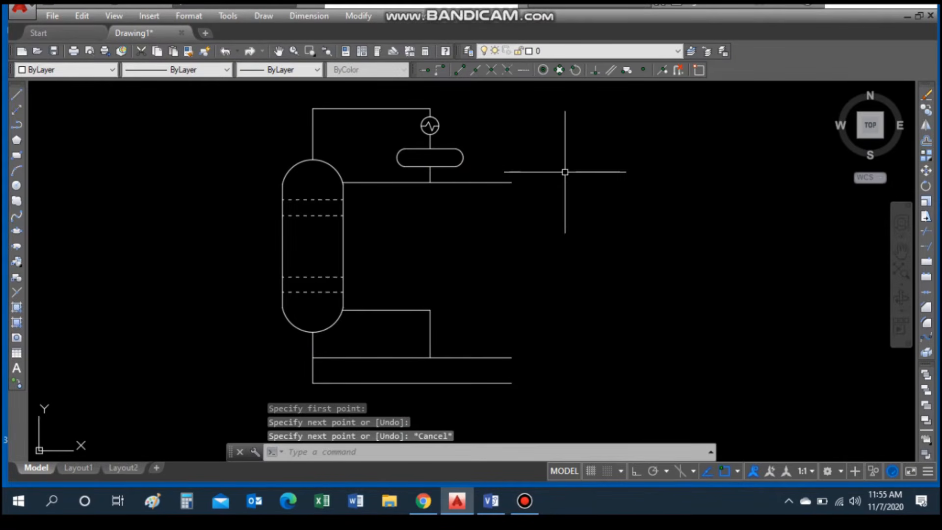
# Try a horizontal line across the reflux drum between its end arcs, and erase it.
pyautogui.scroll(4, 429, 121)
pyautogui.scroll(-2, 439, 93)
pyautogui.scroll(-5, 439, 94)
pyautogui.scroll(4, 438, 102)
pyautogui.scroll(-2, 444, 96)
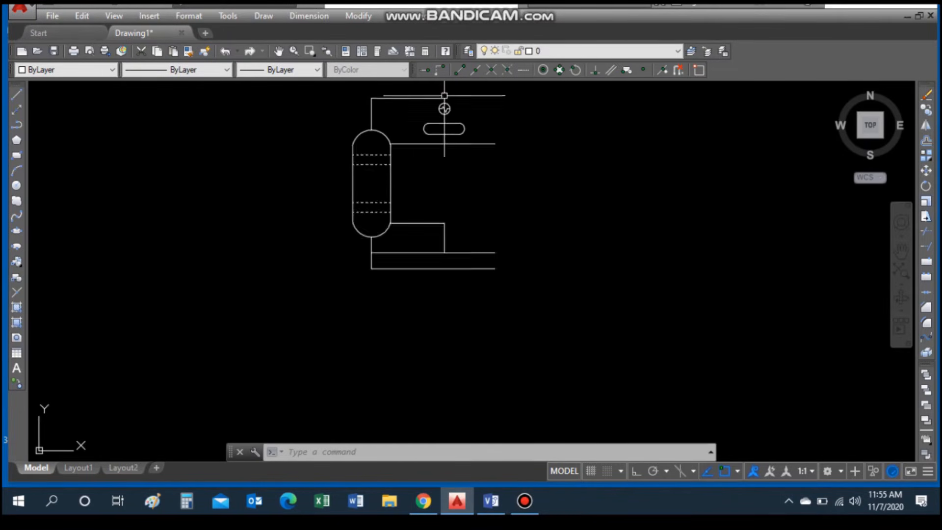
pyautogui.scroll(2, 444, 95)
pyautogui.scroll(4, 457, 148)
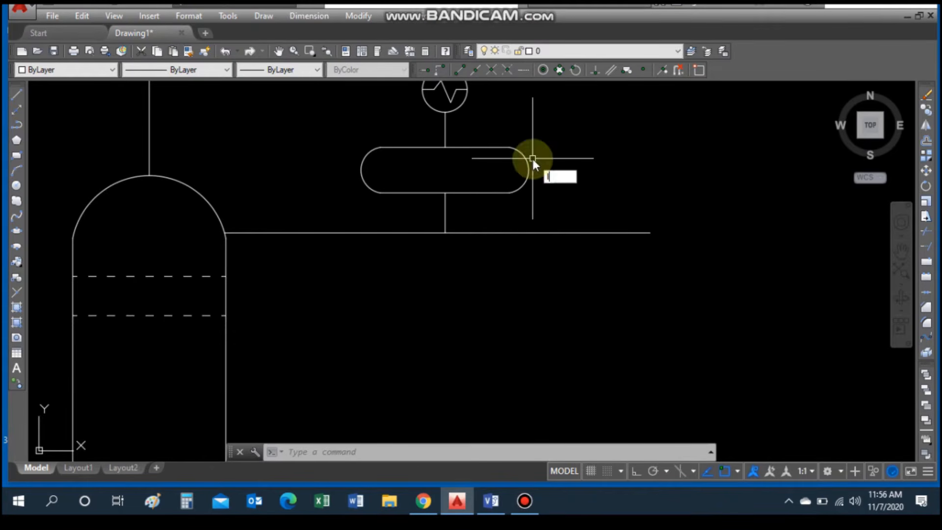
pyautogui.press('Return')
pyautogui.scroll(4, 529, 159)
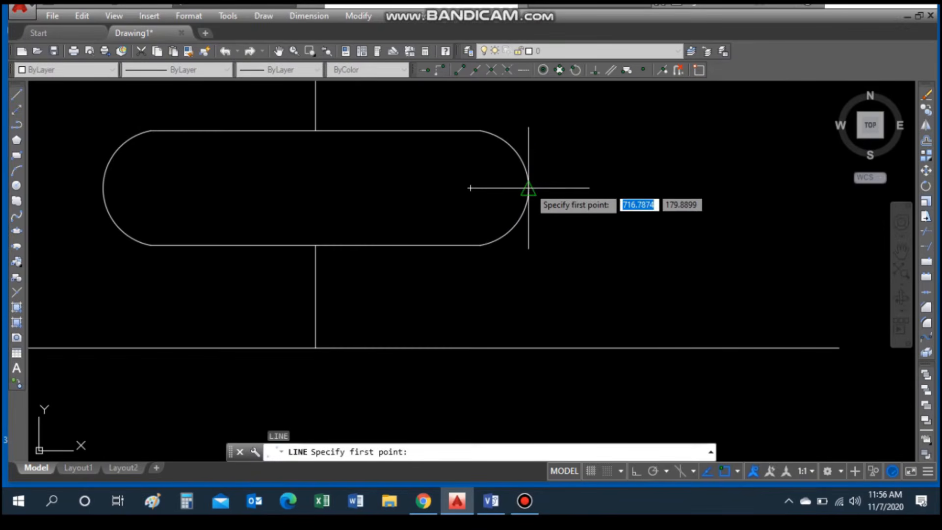
pyautogui.click(103, 187)
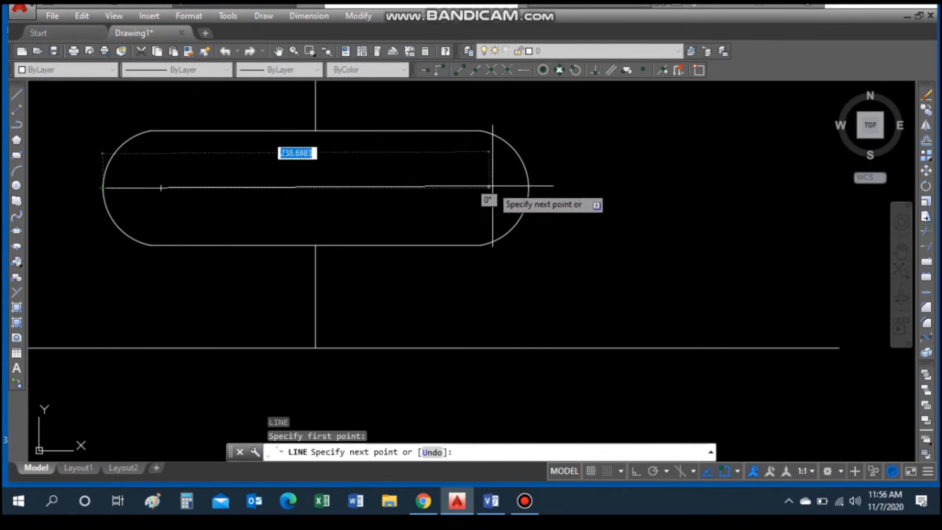
pyautogui.click(529, 188)
pyautogui.press('Escape')
pyautogui.click(404, 187)
pyautogui.press('Delete')
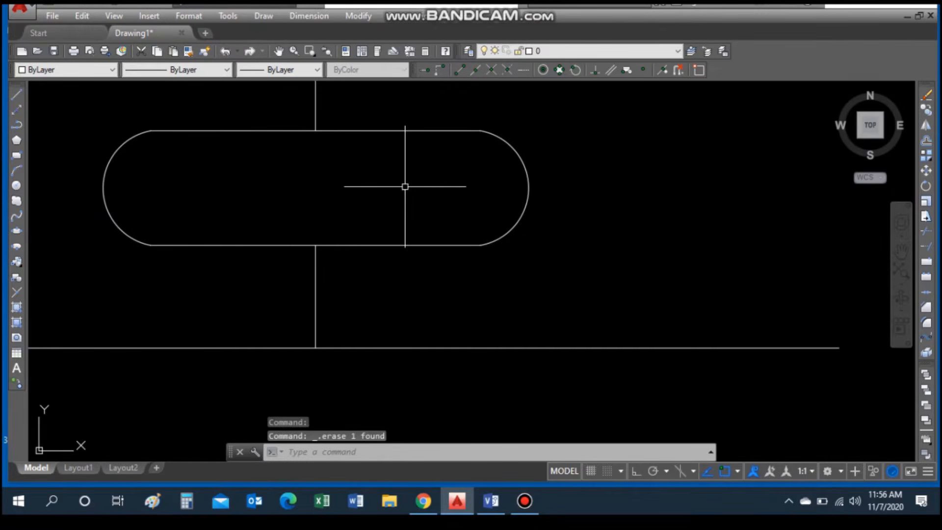
# Draw a horizontal line through the middle of the reflux drum, joining the midpoints of its two end arcs.
pyautogui.write('l')
pyautogui.press('Return')
pyautogui.click(103, 188)
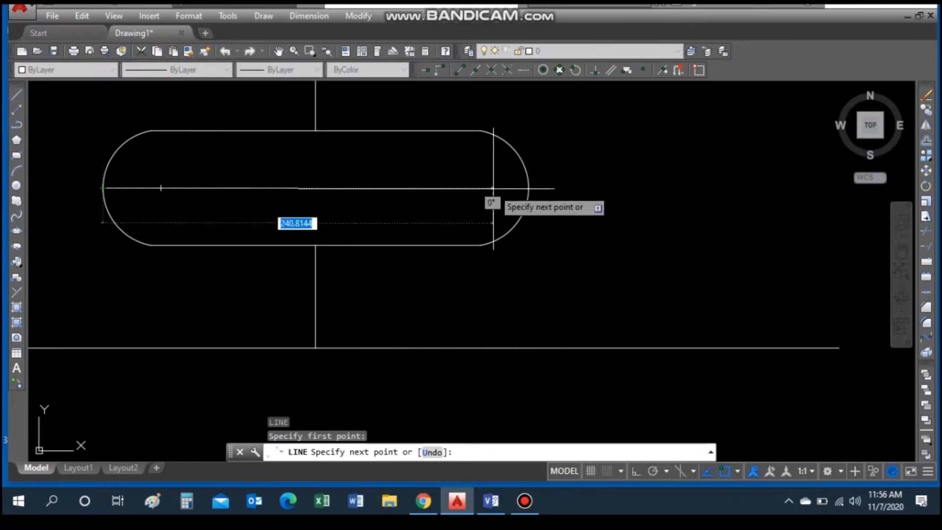
pyautogui.click(528, 188)
pyautogui.press('Escape')
pyautogui.scroll(-2, 564, 181)
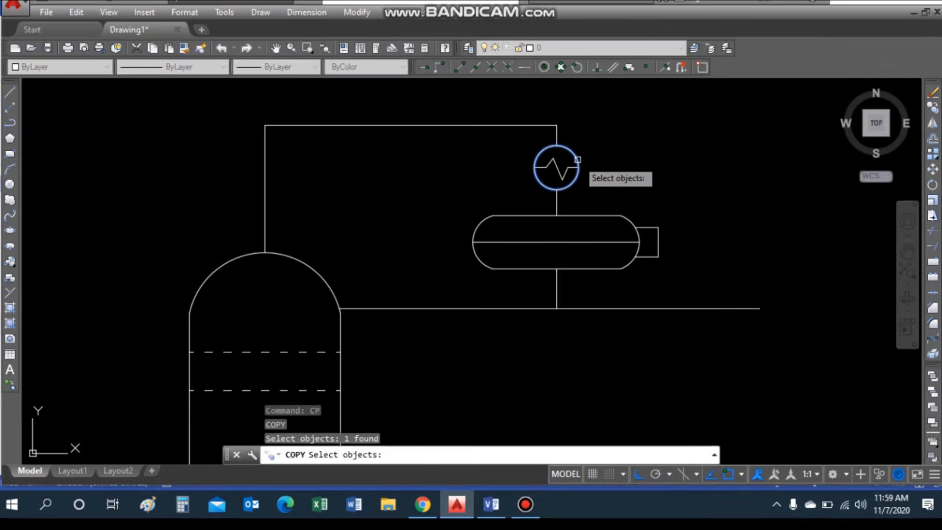
# Copy the condenser circle straight down to the reboiler, centring it where the return line meets the bottom horizontal line.
pyautogui.press('Return')
pyautogui.click(557, 168)
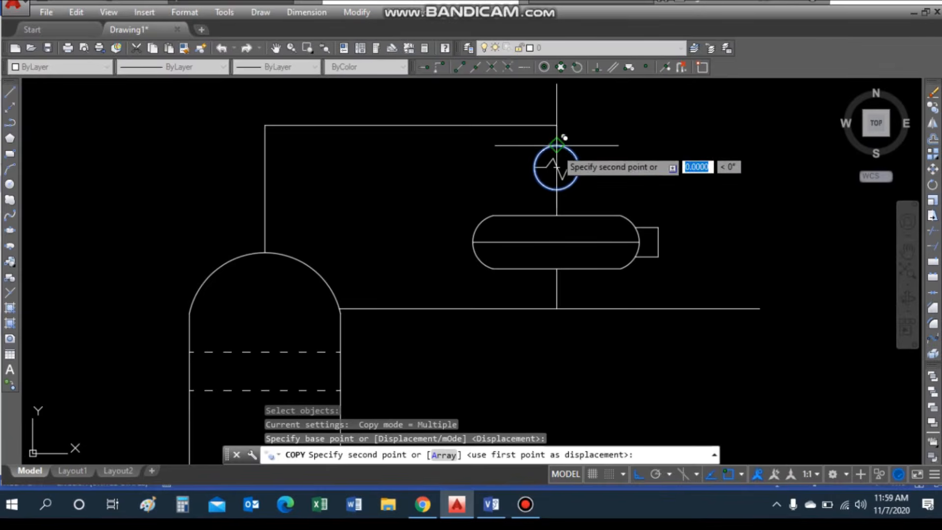
pyautogui.scroll(-5, 532, 248)
pyautogui.scroll(6, 616, 273)
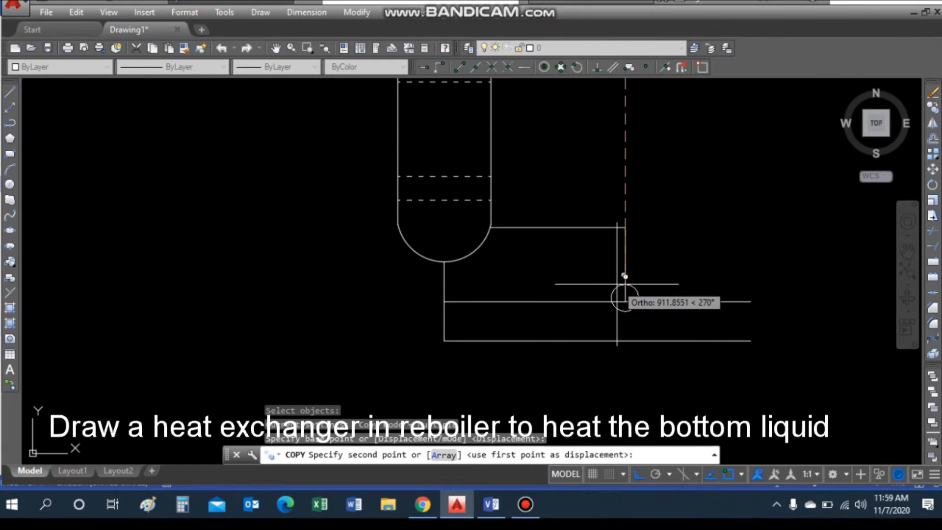
pyautogui.scroll(4, 622, 283)
pyautogui.click(635, 288)
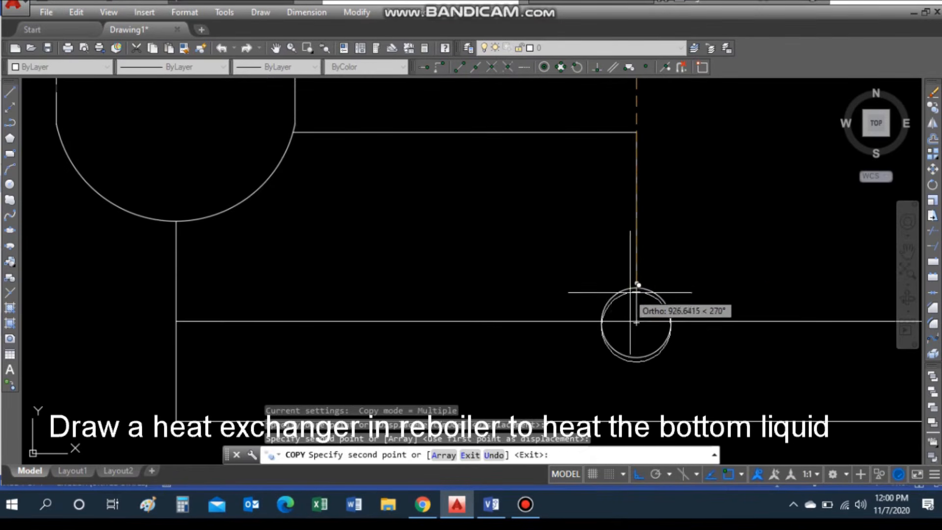
pyautogui.press('Escape')
# Trim the pipe lines that run inside the copied reboiler circle.
pyautogui.write('tr')
pyautogui.press('Return')
pyautogui.press('Return')
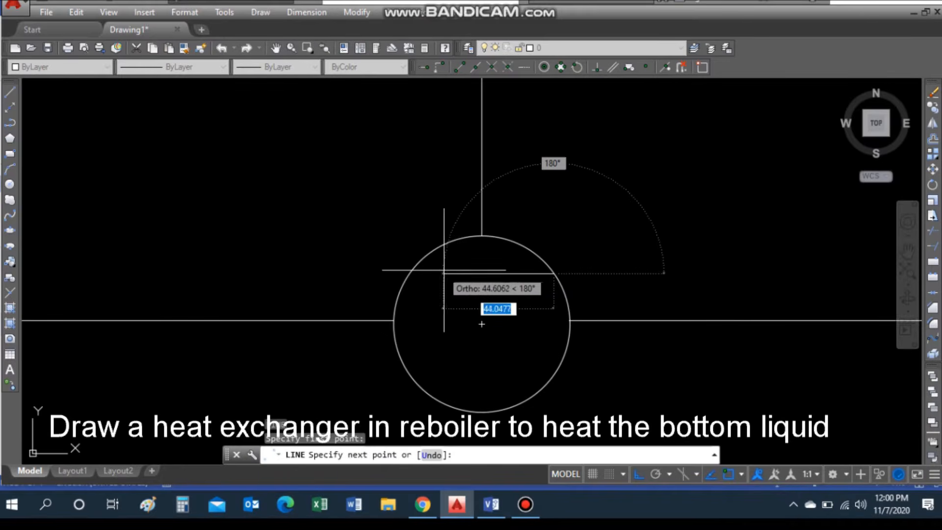
# Draw a horizontal line inward from the reboiler circle's upper right edge, continued by a diagonal down to the centre level.
pyautogui.click(453, 273)
pyautogui.press('F8')
pyautogui.click(513, 324)
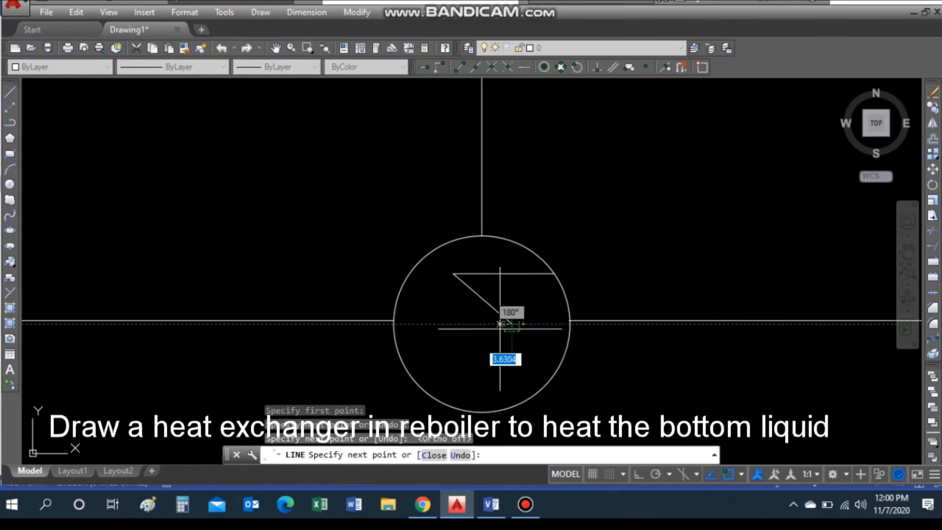
pyautogui.press('Escape')
# Mirror the horizontal coil line about the reboiler circle's horizontal centre line, keeping the source line.
pyautogui.write('mi')
pyautogui.press('Return')
pyautogui.click(533, 273)
pyautogui.press('Return')
pyautogui.click(570, 324)
pyautogui.click(622, 327)
pyautogui.press('Return')
pyautogui.press('Return')
pyautogui.click(495, 310)
pyautogui.press('Return')
pyautogui.click(569, 320)
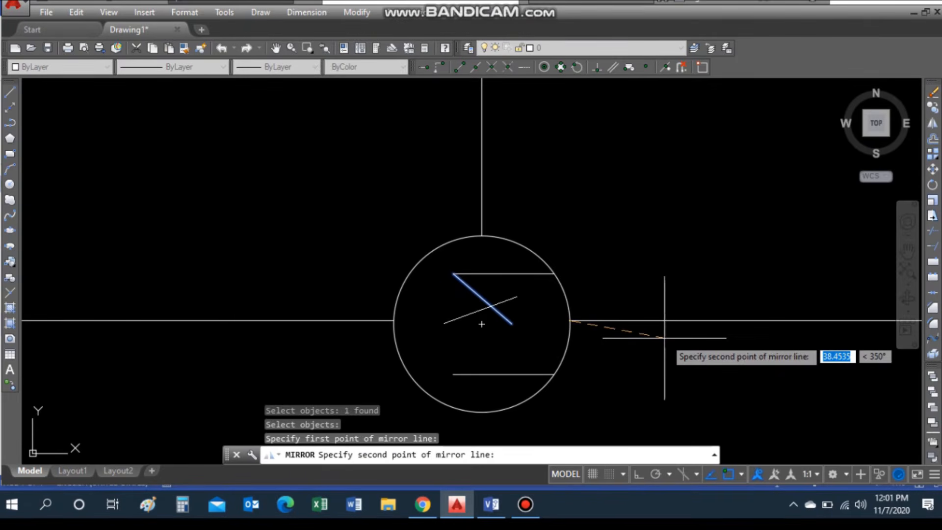
pyautogui.press('F8')
pyautogui.press('F8')
pyautogui.press('F8')
pyautogui.press('F8')
pyautogui.press('F8')
pyautogui.press('F8')
pyautogui.press('F8')
pyautogui.press('F8')
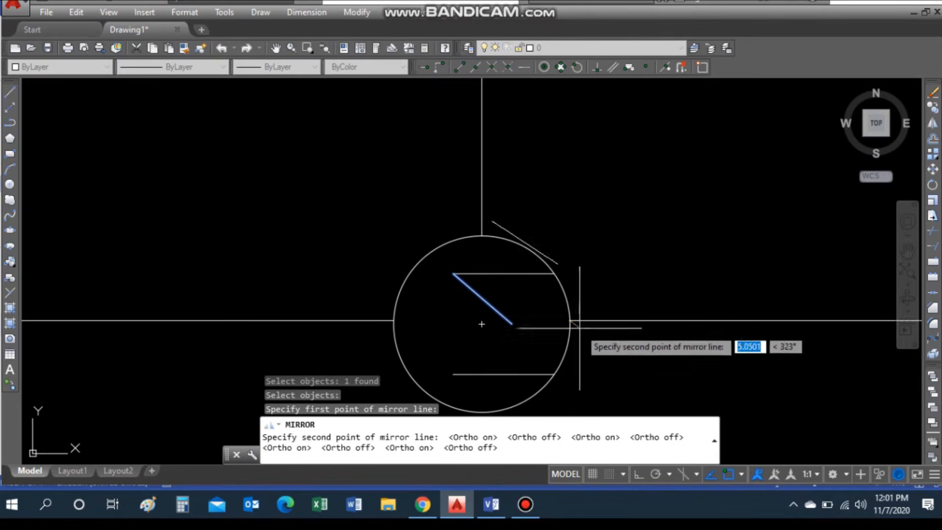
pyautogui.press('Escape')
# Draw a diagonal from the lower coil line's left end to the tip of the upper diagonal.
pyautogui.write('l')
pyautogui.press('Return')
pyautogui.click(453, 374)
pyautogui.click(511, 324)
pyautogui.press('Escape')
# Draw short horizontal extensions from the right ends of both coil lines to just outside the reboiler circle.
pyautogui.press('Return')
pyautogui.click(553, 273)
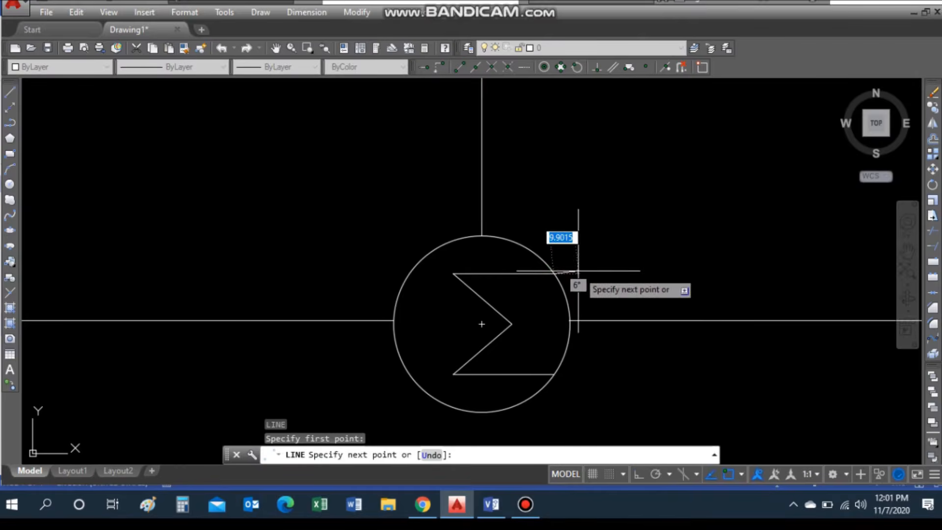
pyautogui.click(582, 273)
pyautogui.press('Escape')
pyautogui.press('Return')
pyautogui.click(554, 374)
pyautogui.click(582, 374)
pyautogui.press('Escape')
# Join each short extension with its coil line, first the upper pair and then the lower pair.
pyautogui.write('j')
pyautogui.press('Return')
pyautogui.click(575, 274)
pyautogui.click(540, 274)
pyautogui.press('Return')
pyautogui.press('Return')
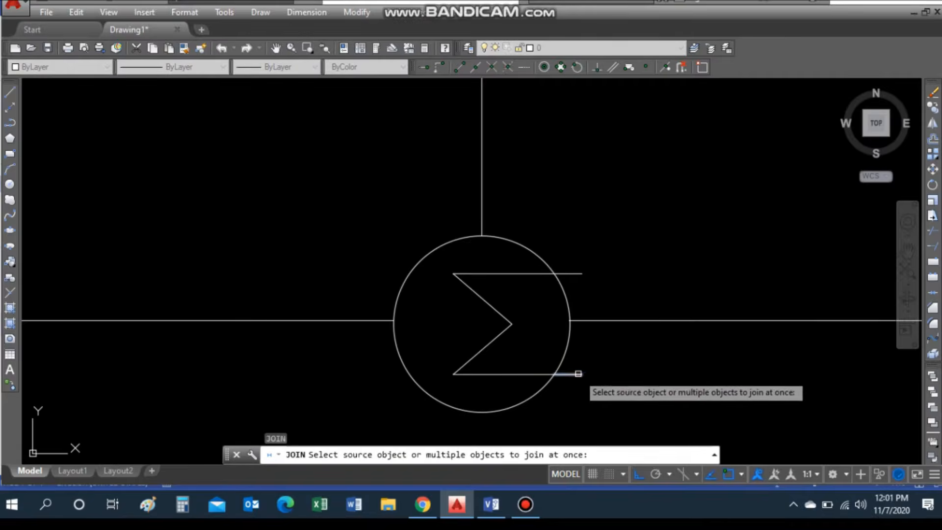
pyautogui.click(577, 375)
pyautogui.click(540, 374)
pyautogui.press('Return')
# Erase the line leaving the reboiler circle's right side and draw a horizontal outlet line from the upper coil line's end.
pyautogui.scroll(-4, 575, 316)
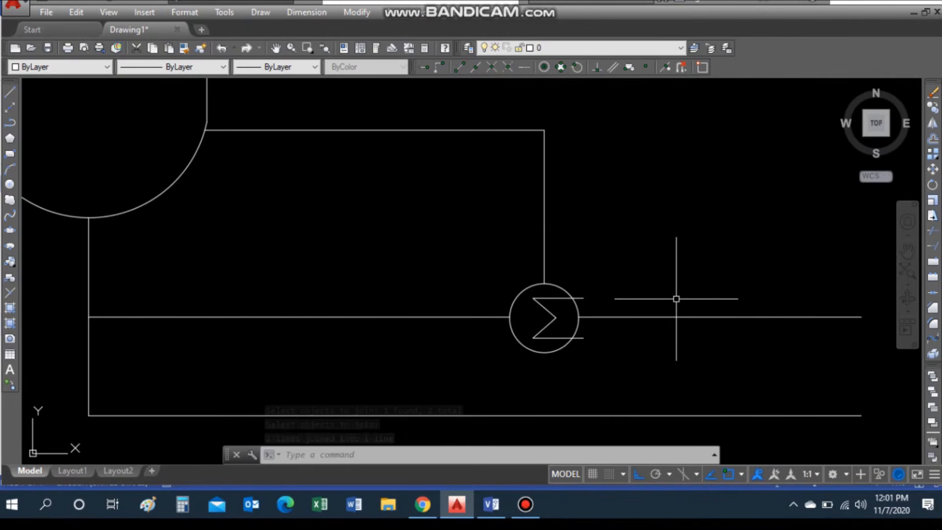
pyautogui.click(689, 317)
pyautogui.write('l')
pyautogui.press('Return')
pyautogui.click(584, 298)
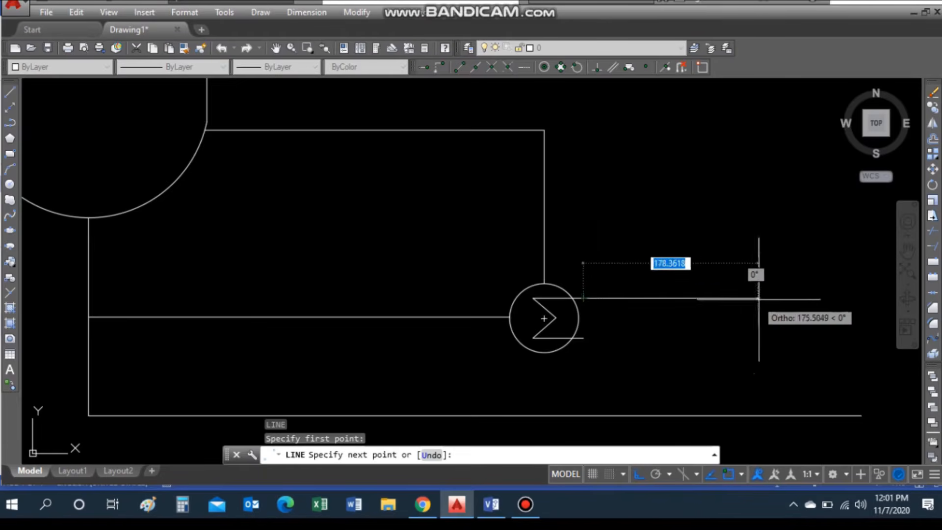
pyautogui.scroll(-2, 688, 315)
pyautogui.click(850, 299)
pyautogui.press('Escape')
# Draw a short vertical line down from the right end of the reboiler's lower coil line.
pyautogui.scroll(4, 649, 334)
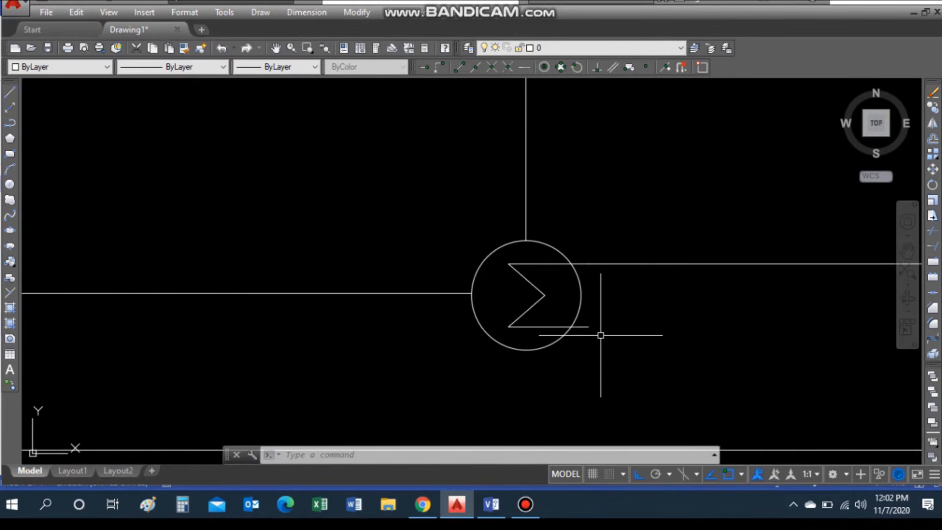
pyautogui.write('l')
pyautogui.press('Return')
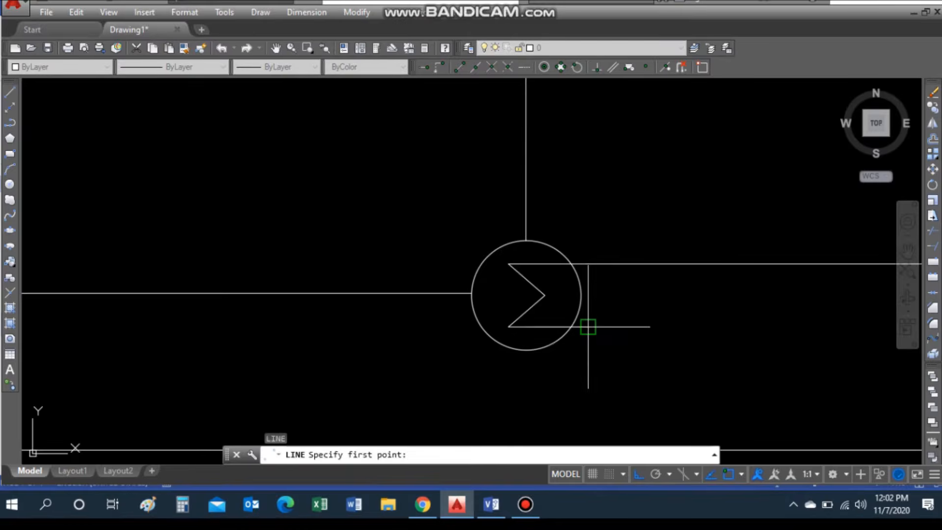
pyautogui.click(588, 326)
pyautogui.scroll(-4, 589, 344)
pyautogui.click(589, 350)
pyautogui.press('Escape')
# Draw a horizontal feed line from the midpoint of the column's left wall outward to the left.
pyautogui.scroll(-4, 595, 317)
pyautogui.scroll(3, 590, 317)
pyautogui.scroll(2, 572, 301)
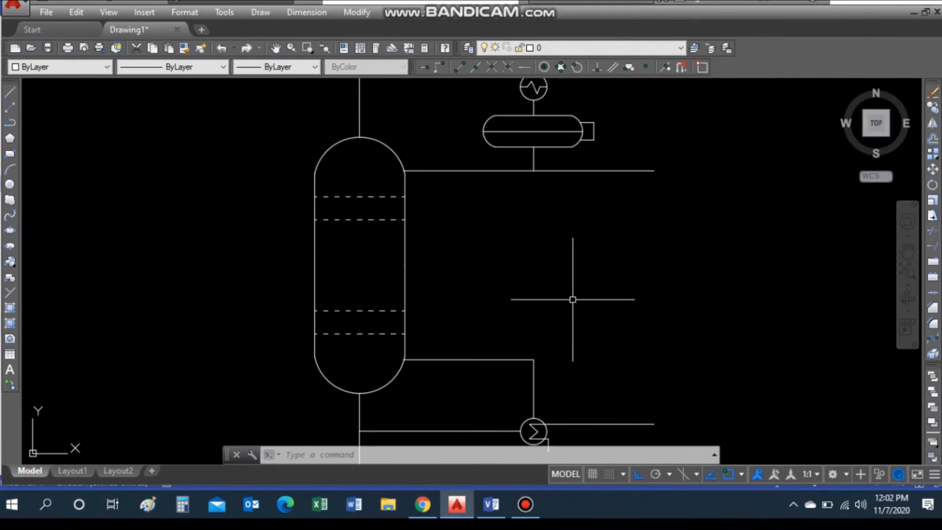
pyautogui.scroll(-4, 572, 299)
pyautogui.scroll(2, 572, 296)
pyautogui.scroll(2, 494, 353)
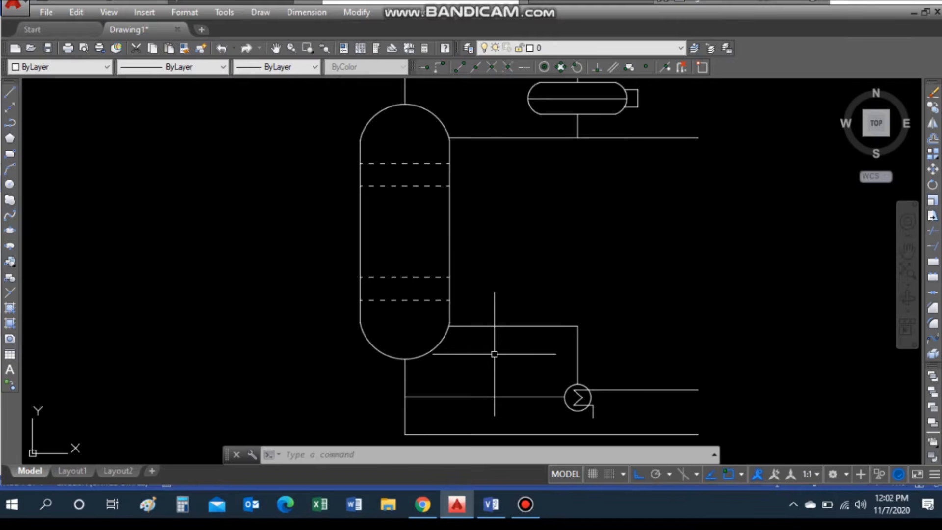
pyautogui.scroll(-4, 494, 354)
pyautogui.scroll(5, 444, 314)
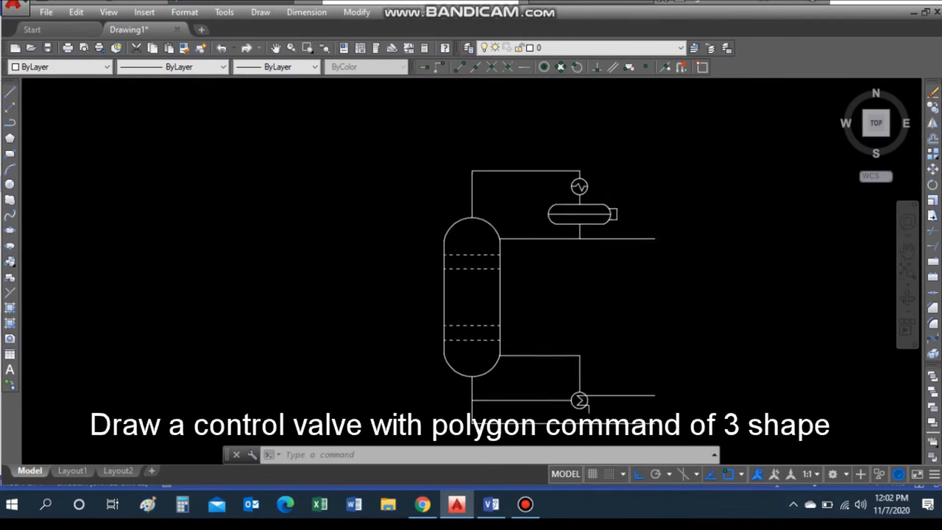
pyautogui.write('l')
pyautogui.press('Return')
pyautogui.click(449, 289)
pyautogui.scroll(-4, 444, 287)
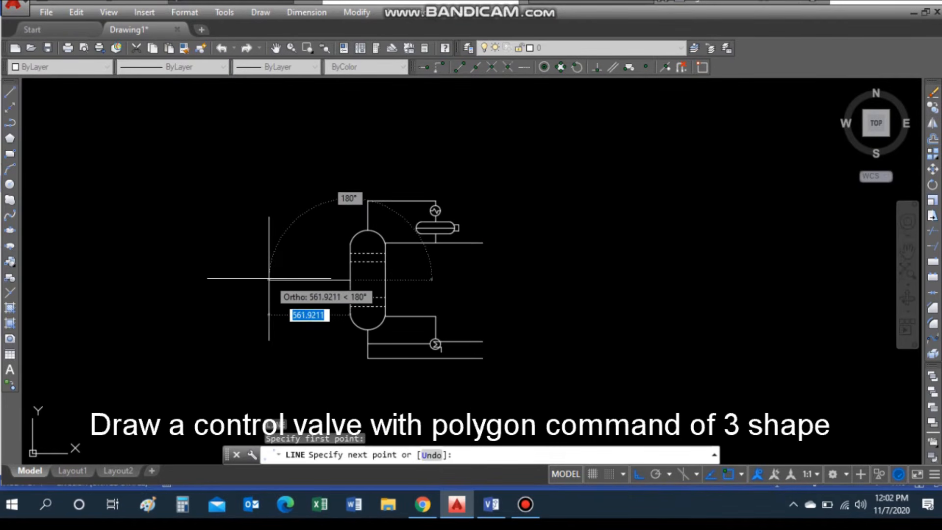
pyautogui.click(268, 280)
pyautogui.press('Escape')
# Draw a 3-sided polygon inscribed in a circle above the feed line, with one corner pointing right.
pyautogui.write('pol')
pyautogui.press('Return')
pyautogui.write('3')
pyautogui.press('Return')
pyautogui.click(234, 174)
pyautogui.press('Return')
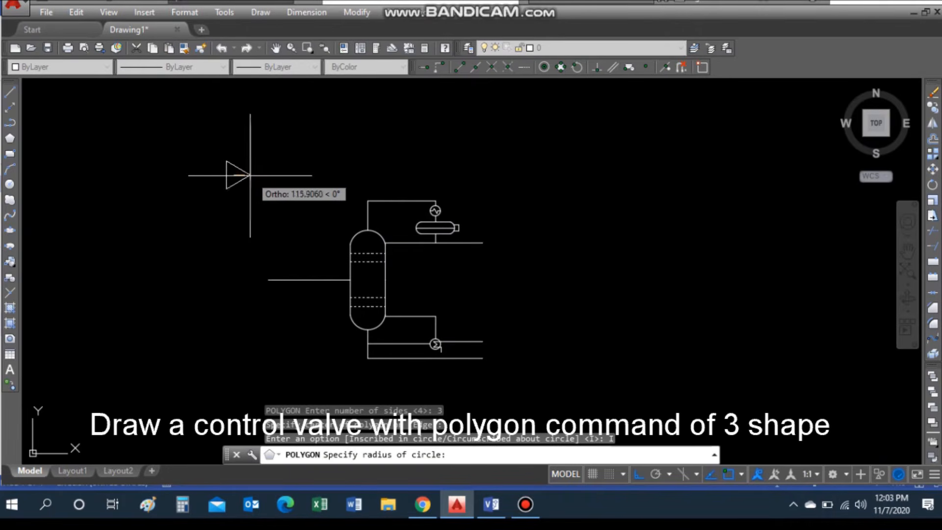
pyautogui.click(243, 176)
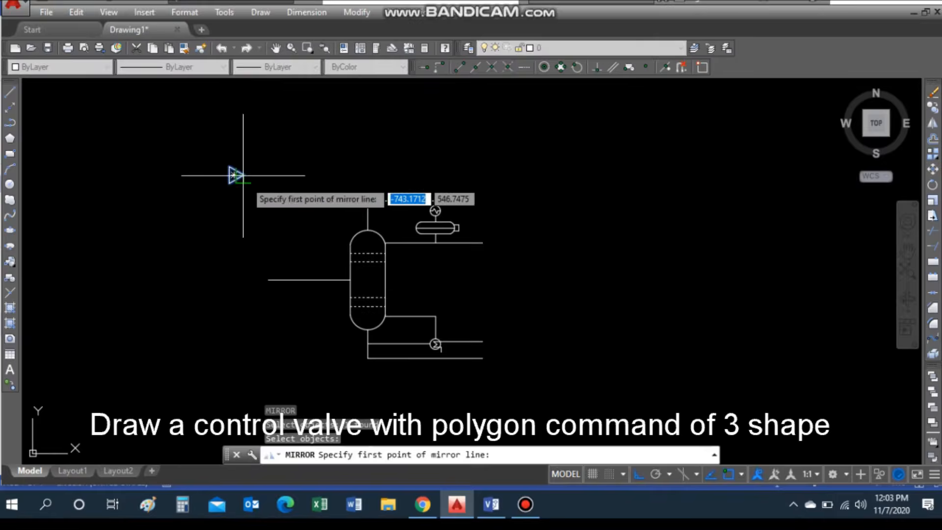
# Try mirroring the triangle about a vertical line near its right corner, and erase the overlapping copy.
pyautogui.click(243, 175)
pyautogui.click(246, 160)
pyautogui.press('Return')
pyautogui.scroll(5, 246, 160)
pyautogui.click(249, 187)
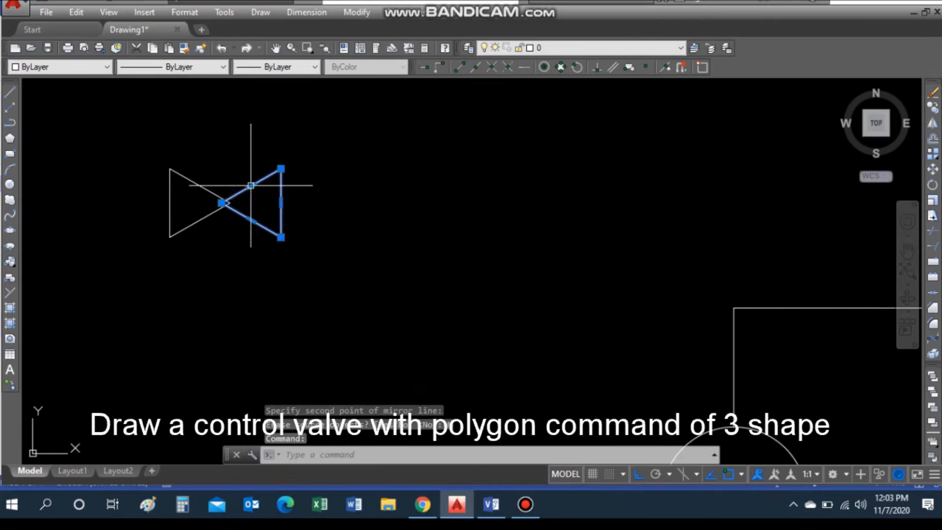
pyautogui.press('Delete')
# Mirror the triangle about a vertical line through its pointed corner to form a bow-tie valve symbol.
pyautogui.write('m')
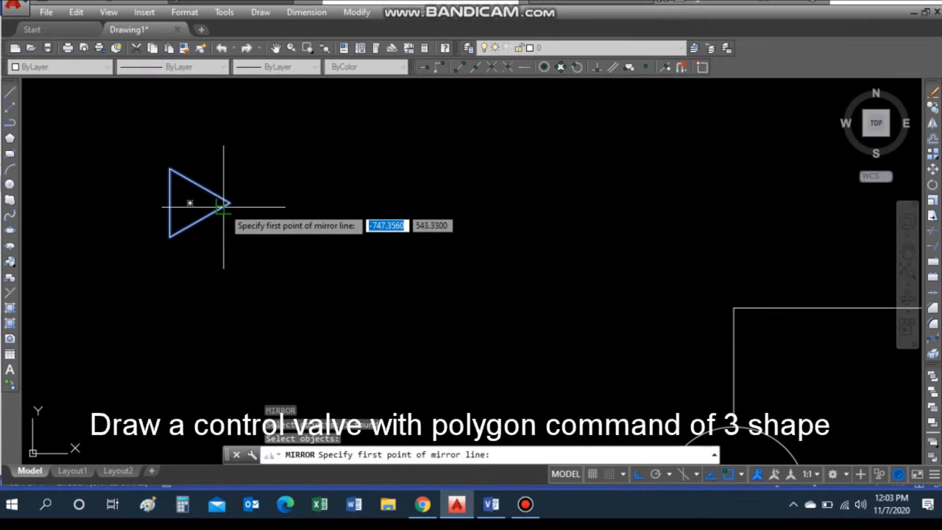
pyautogui.click(229, 203)
pyautogui.click(238, 178)
pyautogui.press('Return')
# Move both valve triangles to just above the feed line beside the column, with Ortho mode off.
pyautogui.write('m')
pyautogui.press('Return')
pyautogui.click(157, 149)
pyautogui.click(294, 257)
pyautogui.press('Return')
pyautogui.click(170, 203)
pyautogui.scroll(-5, 344, 258)
pyautogui.press('F8')
pyautogui.scroll(4, 373, 236)
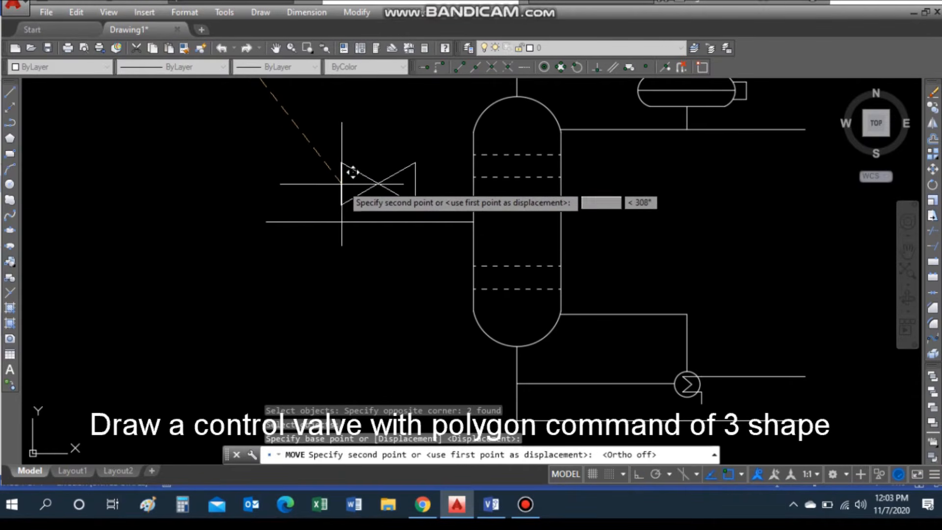
pyautogui.click(347, 172)
# Scale down the valve symbol about its left midpoint, using its full width as the reference length.
pyautogui.write('sc')
pyautogui.press('Return')
pyautogui.click(322, 155)
pyautogui.click(420, 211)
pyautogui.press('Return')
pyautogui.click(336, 183)
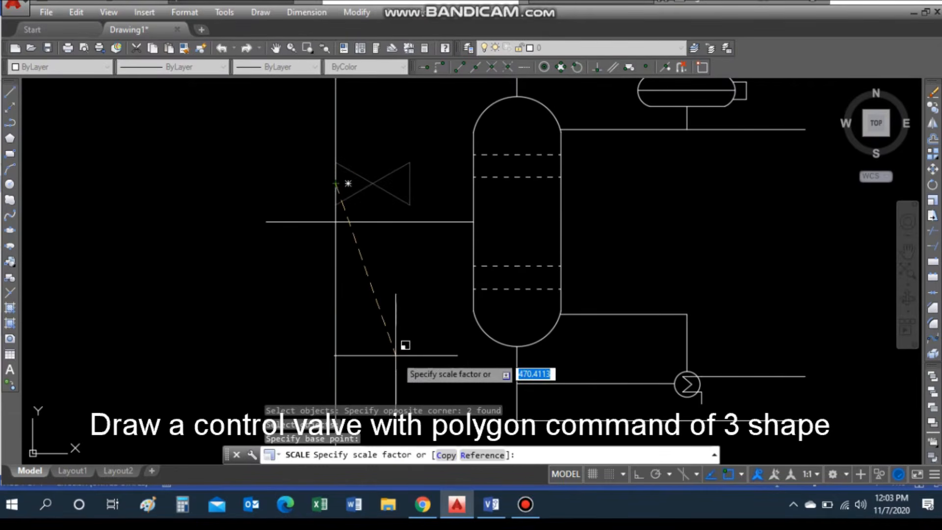
pyautogui.click(483, 454)
pyautogui.click(335, 183)
pyautogui.click(410, 183)
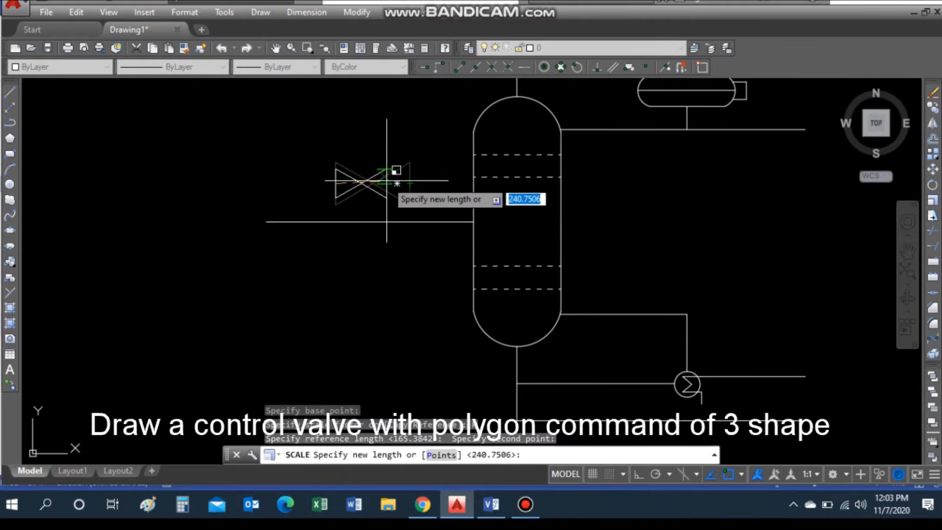
pyautogui.click(388, 183)
# Move the scaled valve by its left midpoint onto the feed line.
pyautogui.write('m')
pyautogui.press('Return')
pyautogui.click(324, 157)
pyautogui.click(395, 201)
pyautogui.press('Return')
pyautogui.click(335, 183)
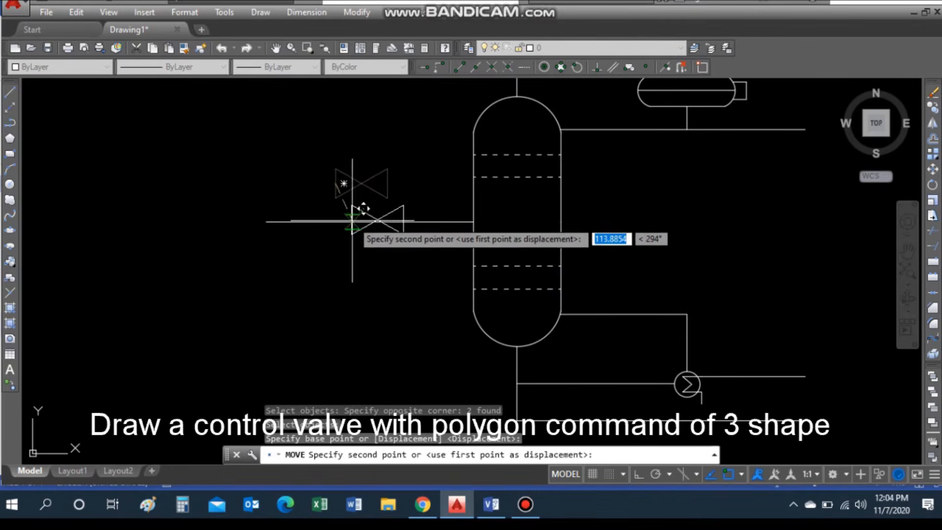
pyautogui.scroll(4, 352, 222)
pyautogui.click(353, 222)
# Trim away the part of the feed line that runs through the valve symbol.
pyautogui.write('tr')
pyautogui.press('Return')
pyautogui.click(454, 227)
pyautogui.click(454, 221)
pyautogui.scroll(-2, 474, 210)
pyautogui.press('Escape')
pyautogui.scroll(-2, 475, 182)
pyautogui.scroll(1, 492, 185)
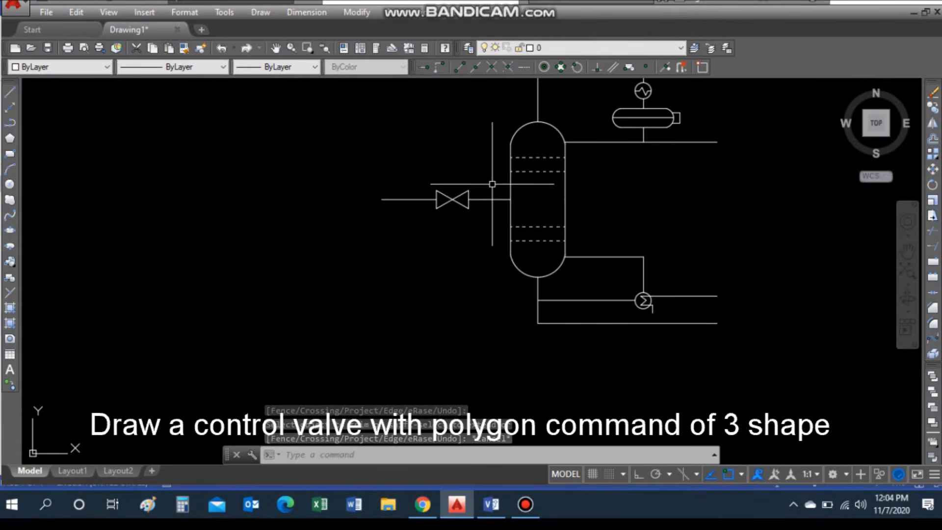
# Draw a valve stem straight up from the centre of the feed valve, ending in a short horizontal line to the left.
pyautogui.scroll(5, 492, 184)
pyautogui.write('l')
pyautogui.press('Return')
pyautogui.click(412, 240)
pyautogui.scroll(-3, 393, 180)
pyautogui.scroll(1, 416, 167)
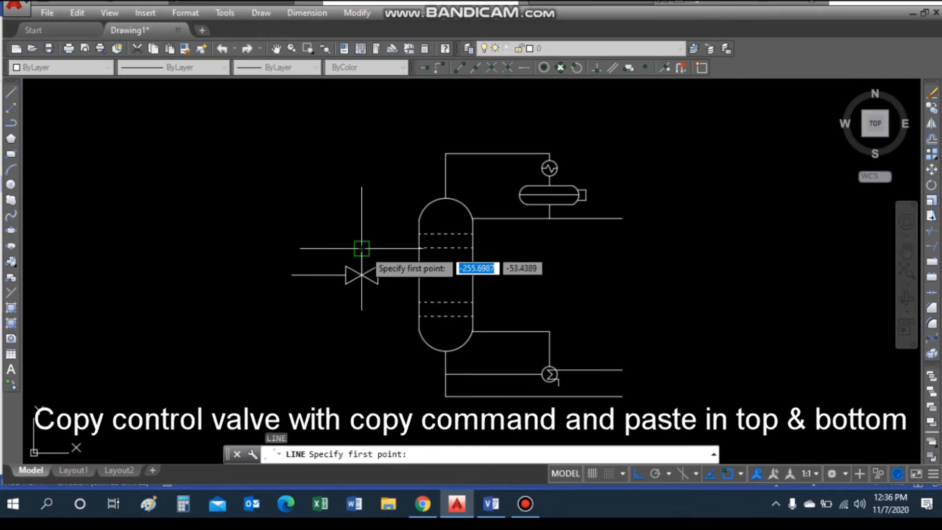
pyautogui.click(362, 248)
pyautogui.scroll(4, 362, 247)
pyautogui.click(328, 250)
pyautogui.press('Return')
# Mirror the short horizontal line about the valve stem to complete the actuator's base.
pyautogui.write('mi')
pyautogui.press('Return')
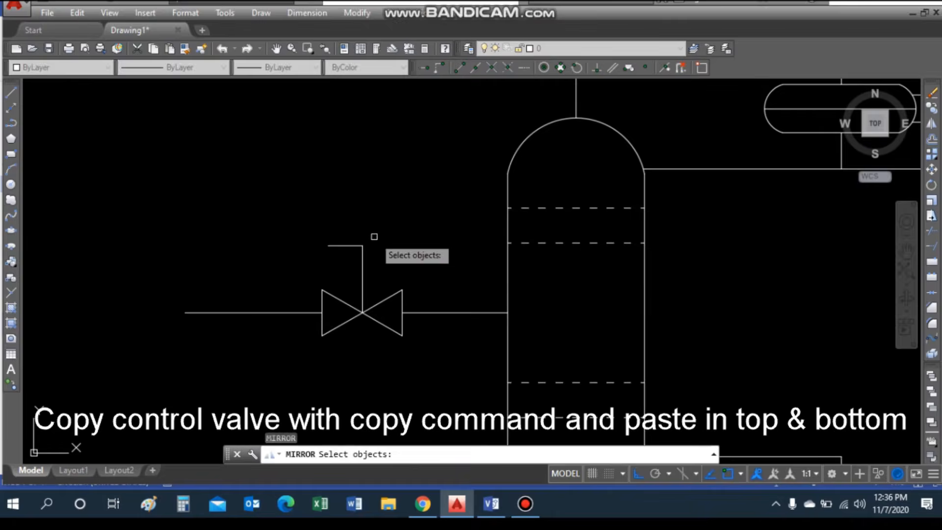
pyautogui.click(362, 245)
pyautogui.click(360, 217)
pyautogui.press('Return')
# Draw a three-point arc over the actuator's base line to form a dome.
pyautogui.write('arc')
pyautogui.press('Return')
pyautogui.click(328, 245)
pyautogui.click(403, 258)
pyautogui.click(399, 253)
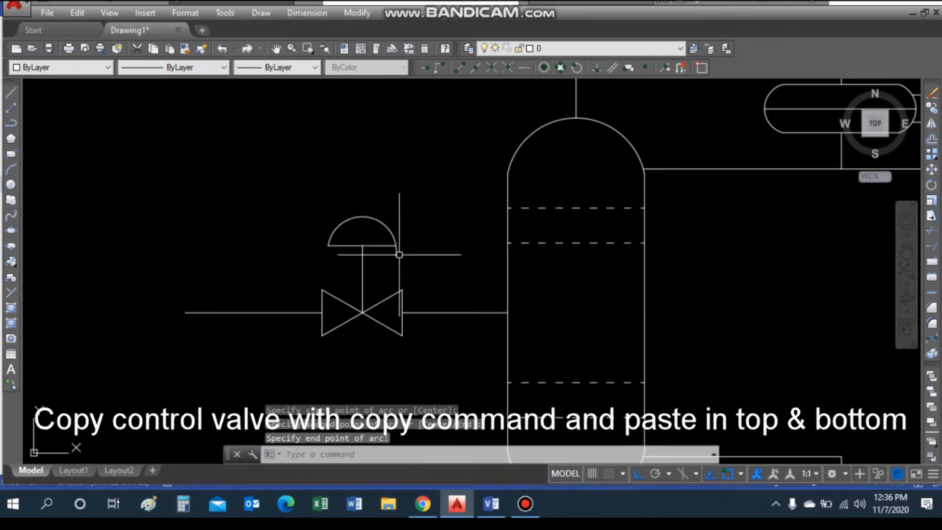
# Pull the dome arc's overhanging end back to the right end of the actuator's base line.
pyautogui.scroll(5, 399, 253)
pyautogui.write('tr')
pyautogui.press('Return')
pyautogui.press('Escape')
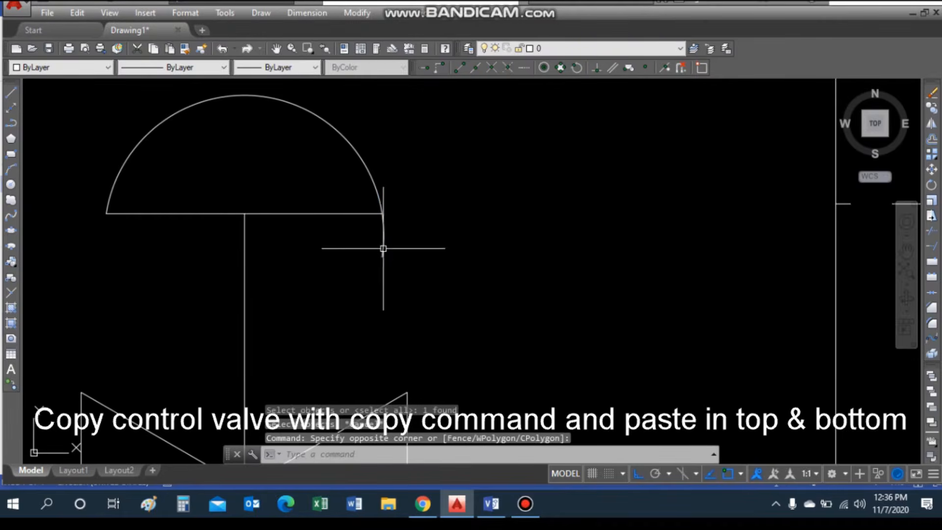
pyautogui.click(383, 250)
pyautogui.click(382, 254)
pyautogui.click(382, 214)
pyautogui.press('Escape')
pyautogui.scroll(-5, 415, 220)
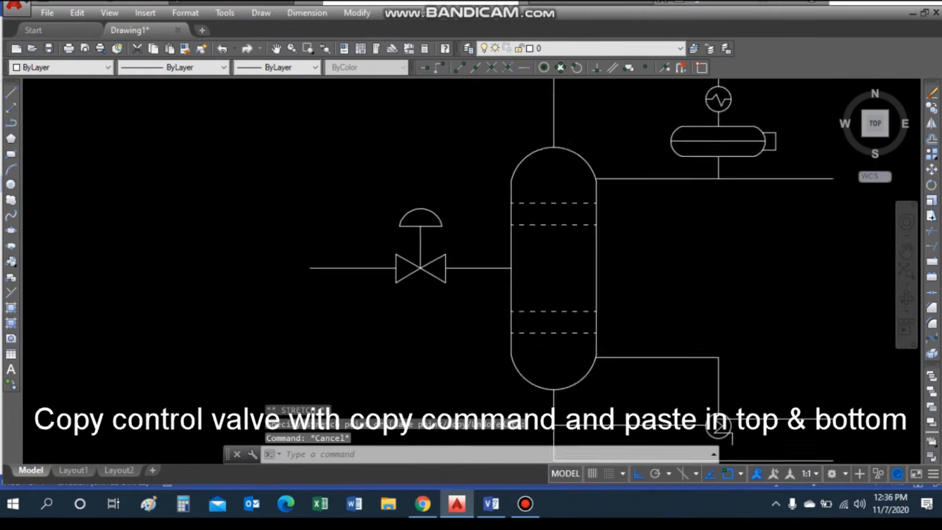
# Copy the complete control valve onto the overhead vapour line and onto the reflux line beside the column.
pyautogui.scroll(4, 332, 231)
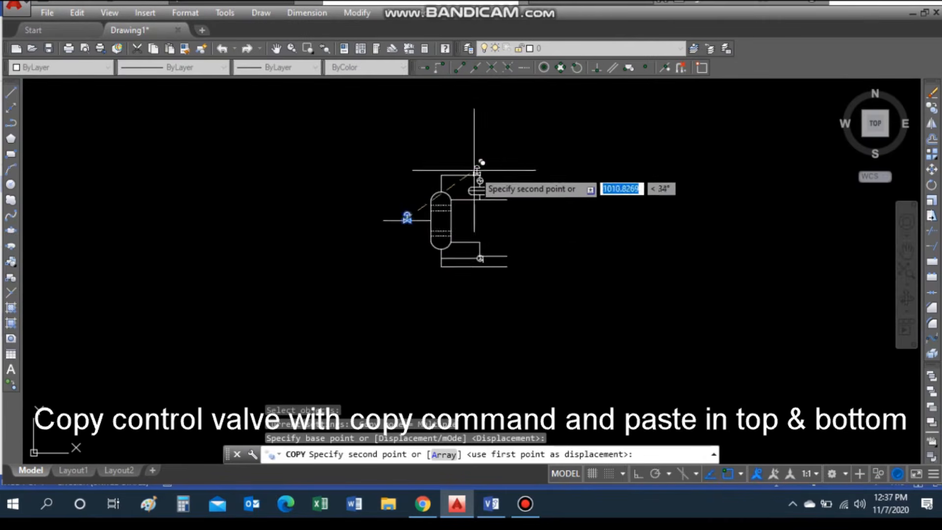
pyautogui.scroll(3, 456, 153)
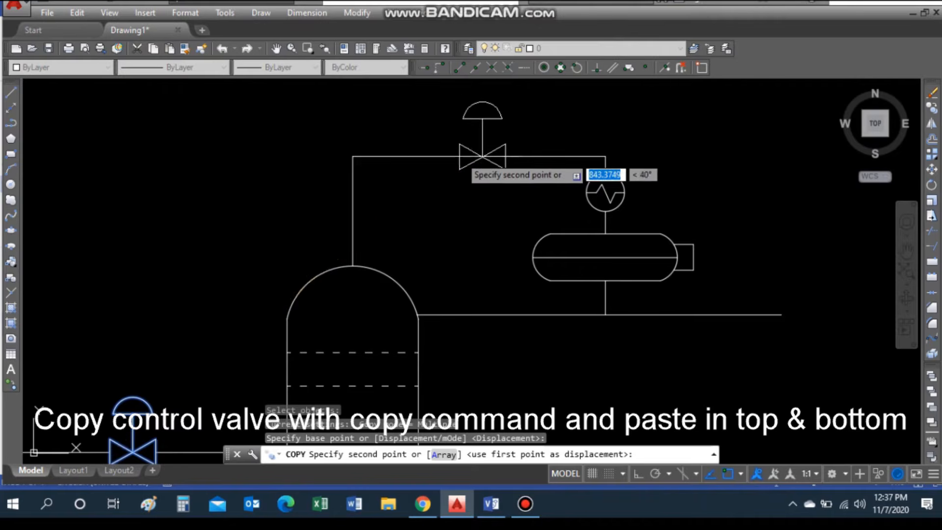
pyautogui.click(459, 154)
pyautogui.scroll(-8, 483, 223)
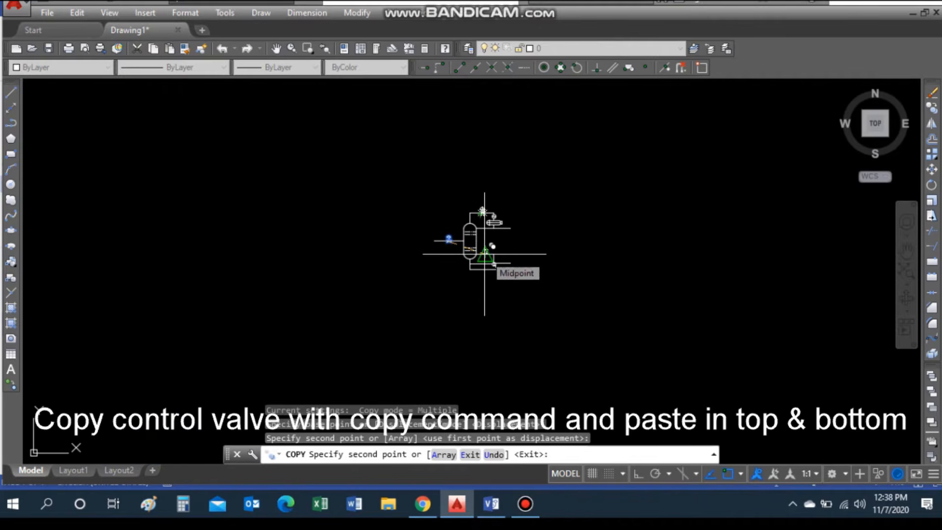
pyautogui.scroll(7, 462, 253)
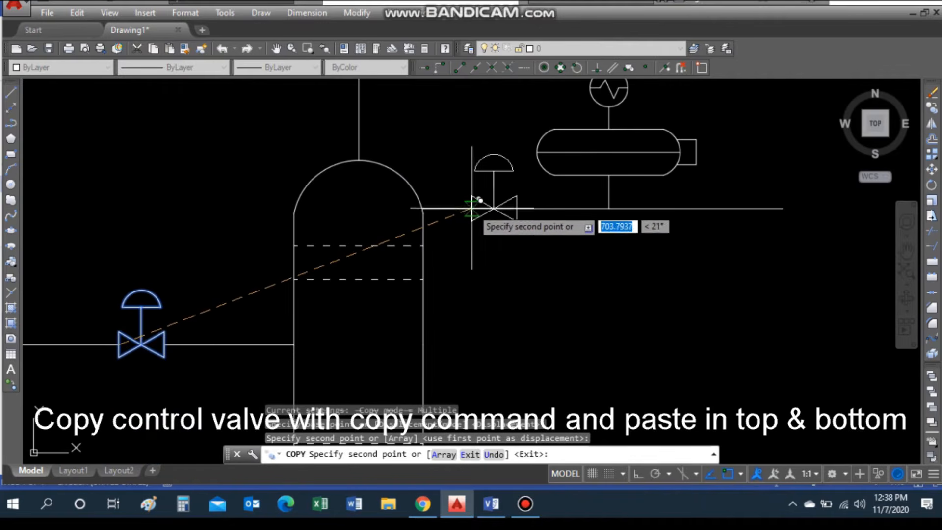
# Copy the control valve to the distillate line's end, the reboiler's upper coil line and the bottoms line's end.
pyautogui.scroll(5, 809, 206)
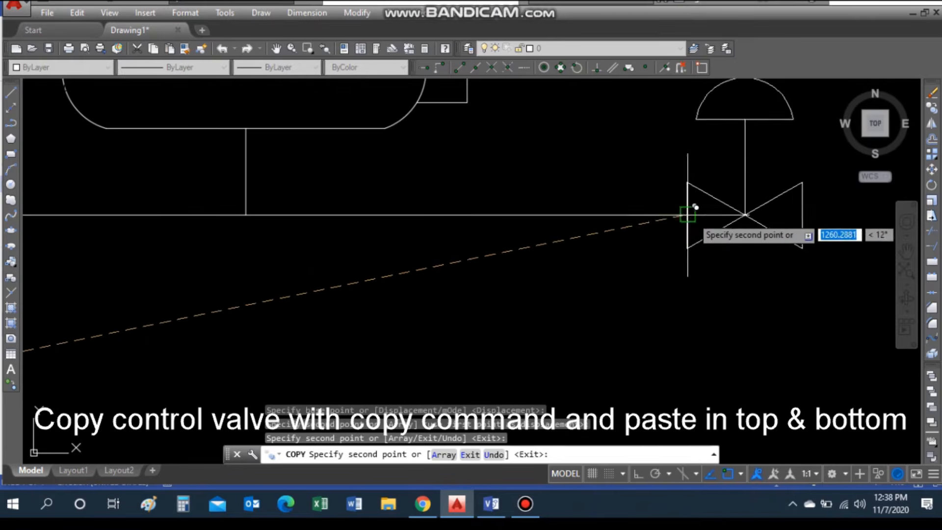
pyautogui.scroll(-5, 694, 204)
pyautogui.scroll(-4, 625, 299)
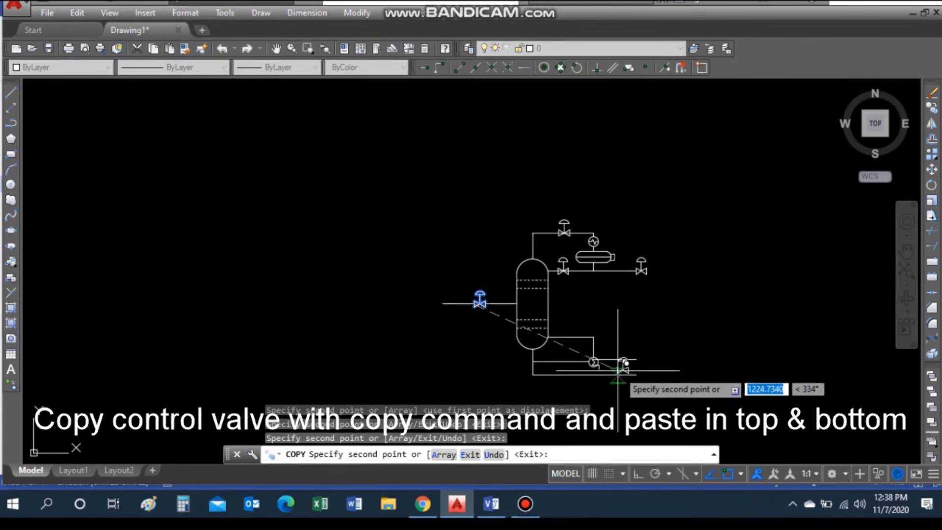
pyautogui.scroll(6, 678, 349)
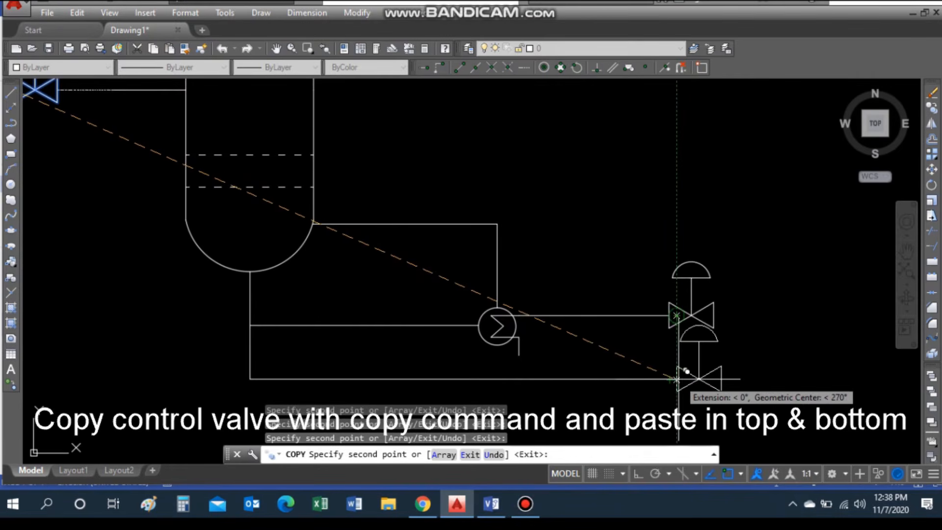
pyautogui.click(677, 378)
pyautogui.press('Escape')
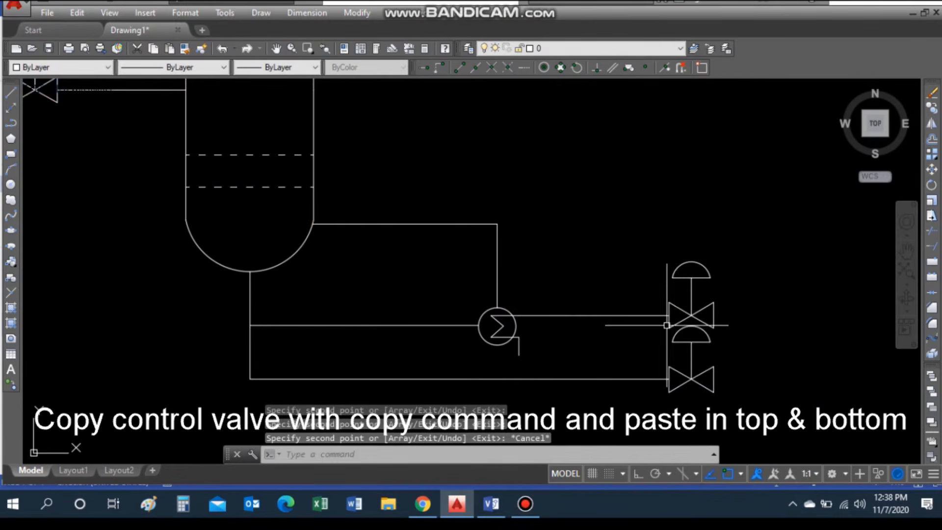
pyautogui.write('m')
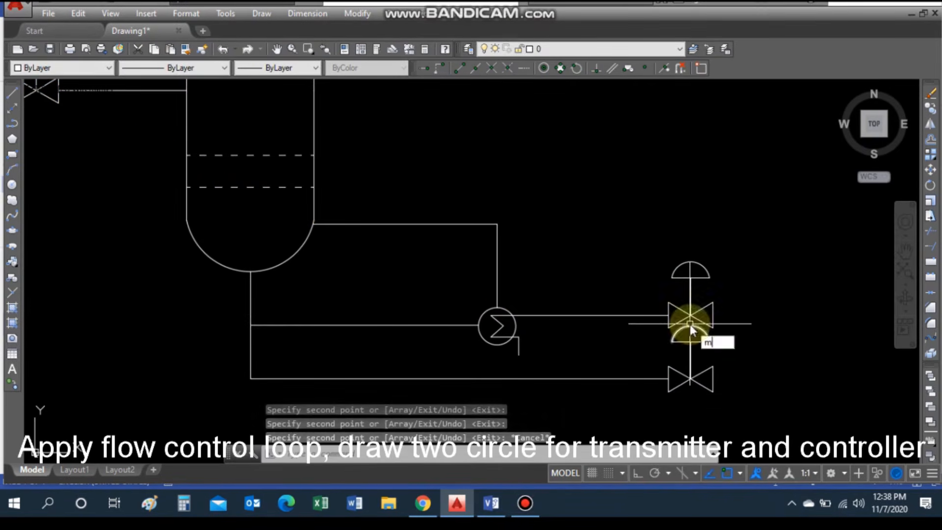
pyautogui.press('Return')
pyautogui.click(759, 406)
pyautogui.click(664, 333)
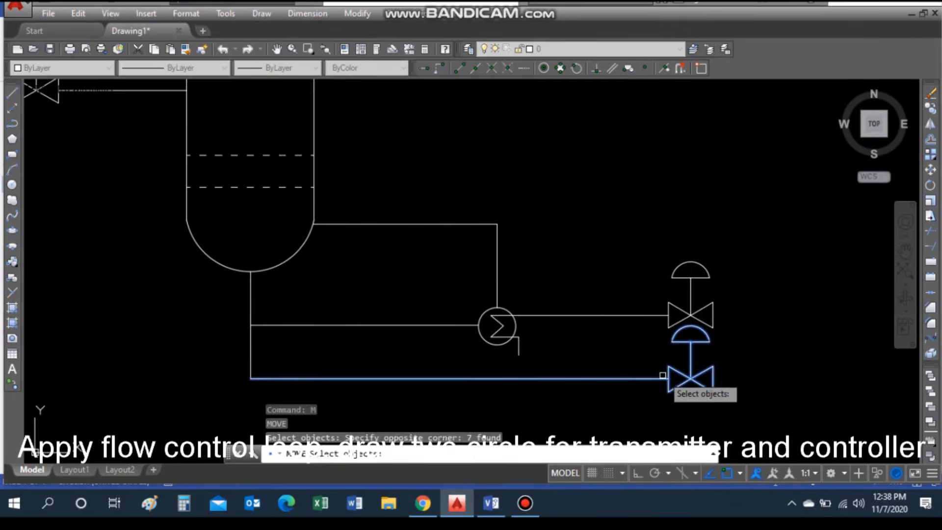
pyautogui.press('Return')
pyautogui.press('Escape')
# Move the bottoms line's control valve to the left along the line, clear of the valve above it.
pyautogui.write('m')
pyautogui.press('Return')
pyautogui.click(731, 395)
pyautogui.click(673, 344)
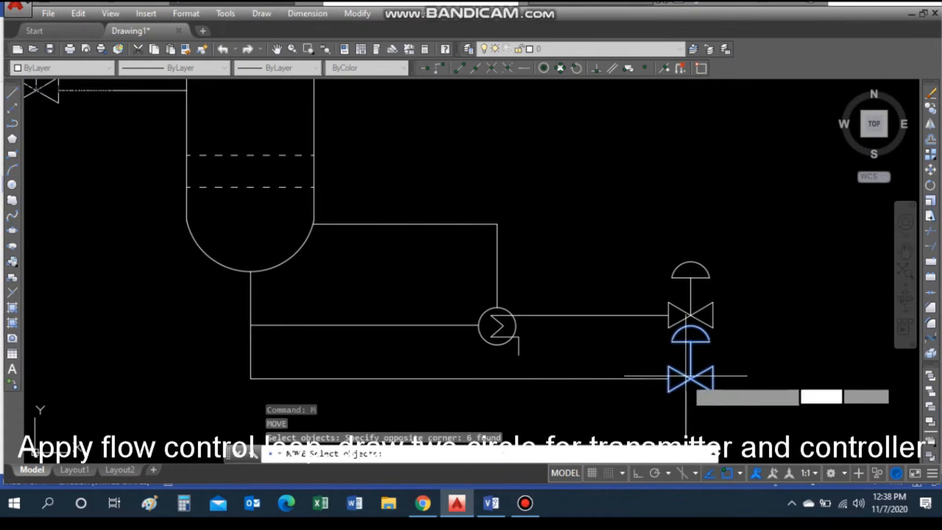
pyautogui.press('Return')
pyautogui.click(676, 379)
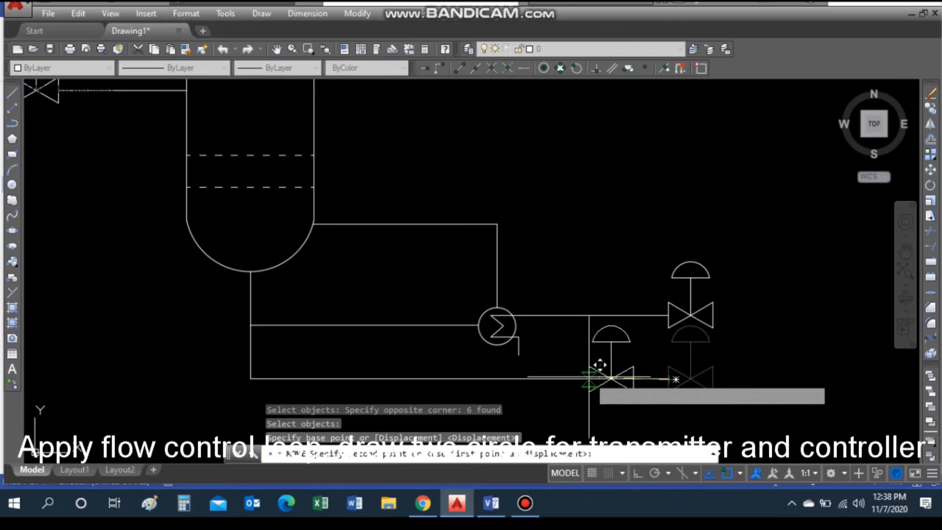
pyautogui.click(589, 379)
# Trim away the part of the bottoms line that passes through its control valve.
pyautogui.write('tr')
pyautogui.press('Return')
pyautogui.press('Return')
pyautogui.scroll(2, 608, 370)
pyautogui.click(588, 391)
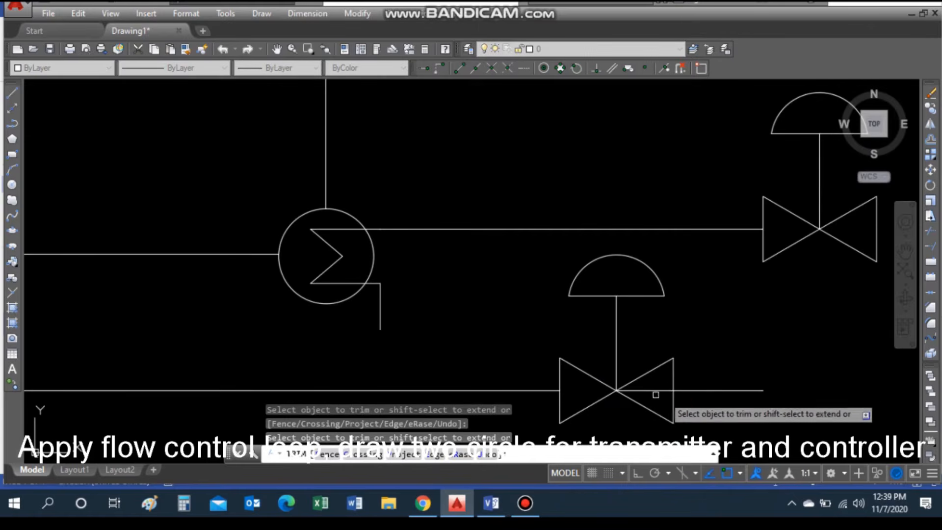
pyautogui.click(655, 393)
pyautogui.press('Escape')
pyautogui.scroll(-2, 685, 360)
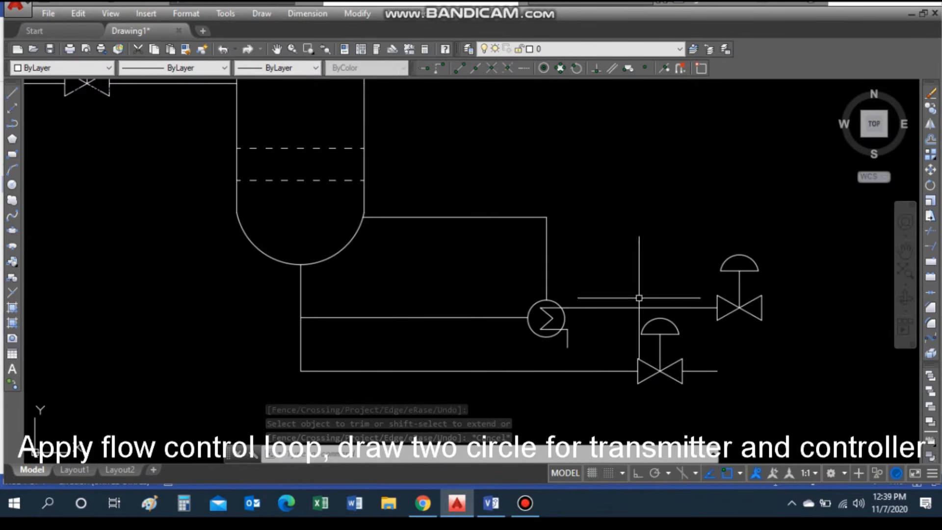
# Draw a short vertical line up from the distillate line between the reflux drum and the end control valve.
pyautogui.scroll(-6, 565, 221)
pyautogui.scroll(2, 580, 105)
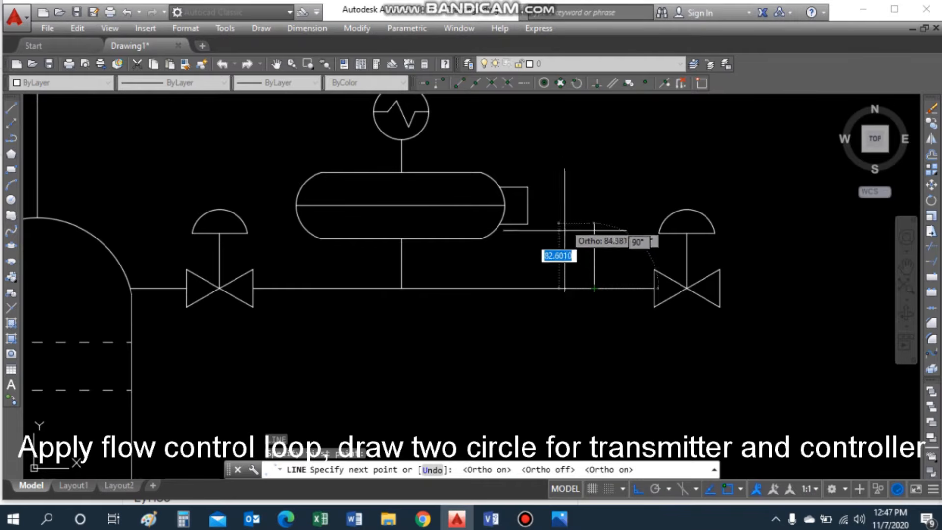
pyautogui.press('Escape')
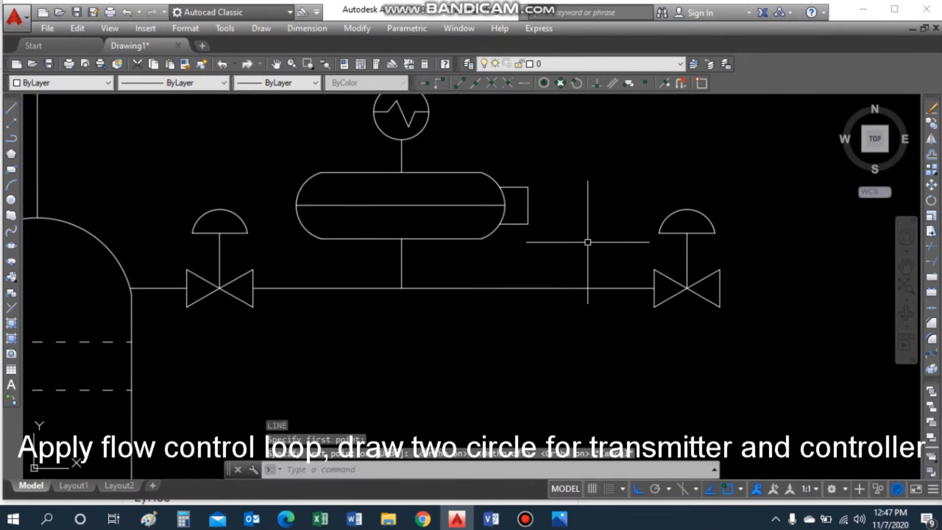
pyautogui.press('Return')
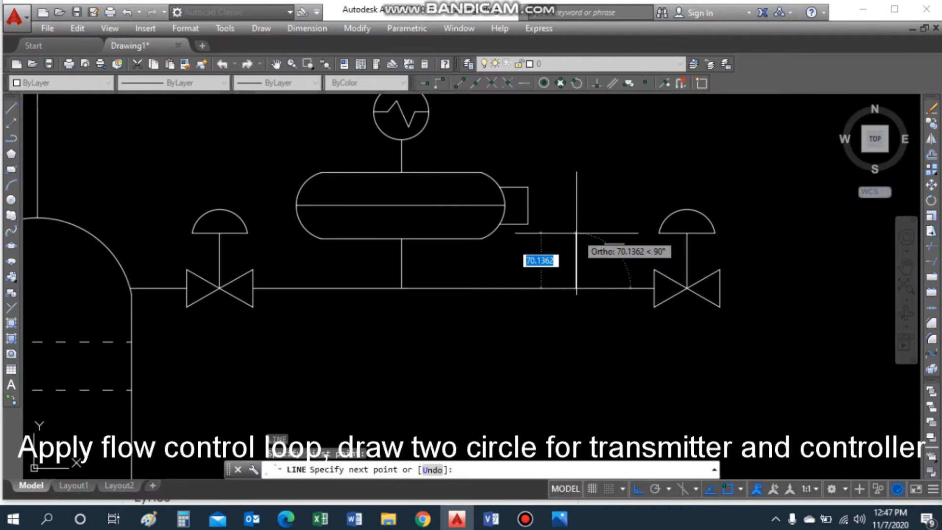
pyautogui.press('Escape')
# Draw a small transmitter circle centred on the vertical line's upper end and trim the line inside it.
pyautogui.write('c')
pyautogui.press('Return')
pyautogui.click(576, 228)
pyautogui.click(594, 231)
pyautogui.write('tr')
pyautogui.press('Return')
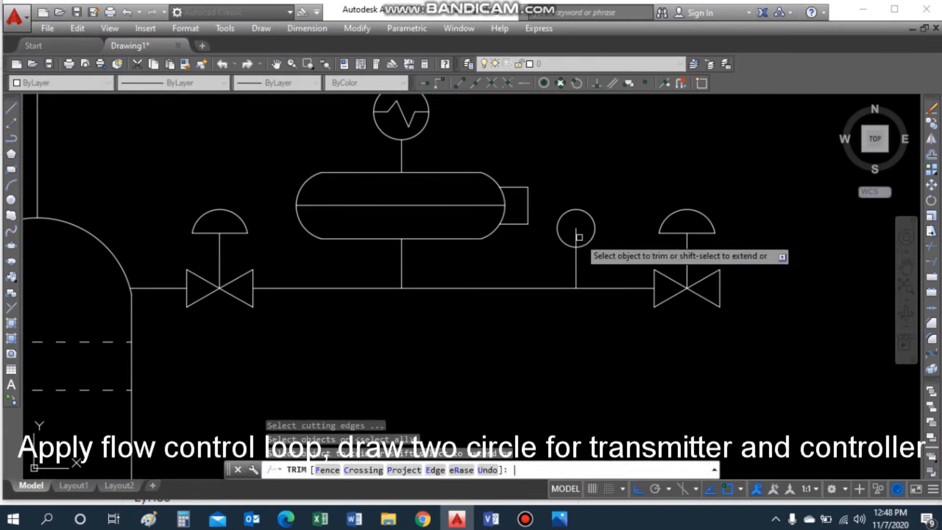
pyautogui.click(576, 237)
pyautogui.press('Escape')
# Draw a connecting line from the top of the distillate valve's dome up, across and down to the transmitter circle.
pyautogui.write('l')
pyautogui.press('Return')
pyautogui.click(687, 210)
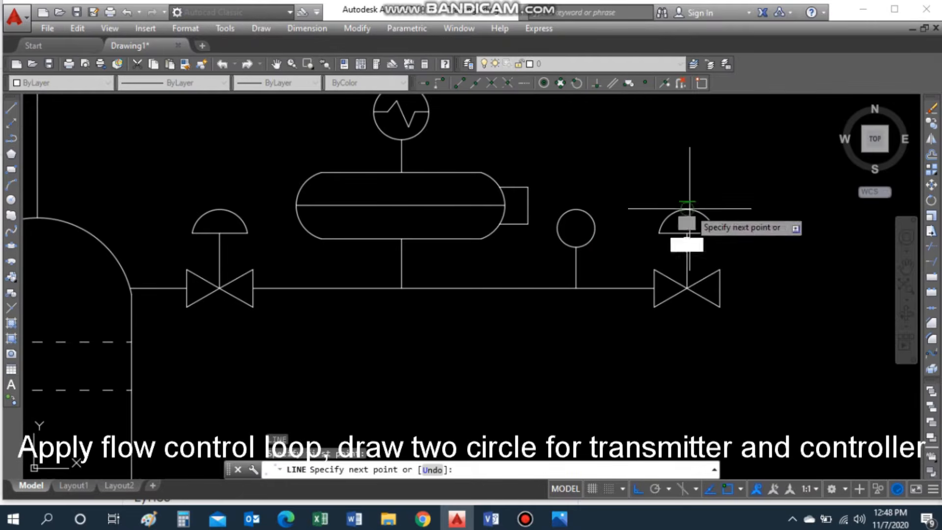
pyautogui.click(576, 163)
pyautogui.click(576, 210)
pyautogui.press('Escape')
# Copy the transmitter circle onto the middle of the connecting line's horizontal part as the controller.
pyautogui.press('Return')
pyautogui.click(592, 218)
pyautogui.press('Return')
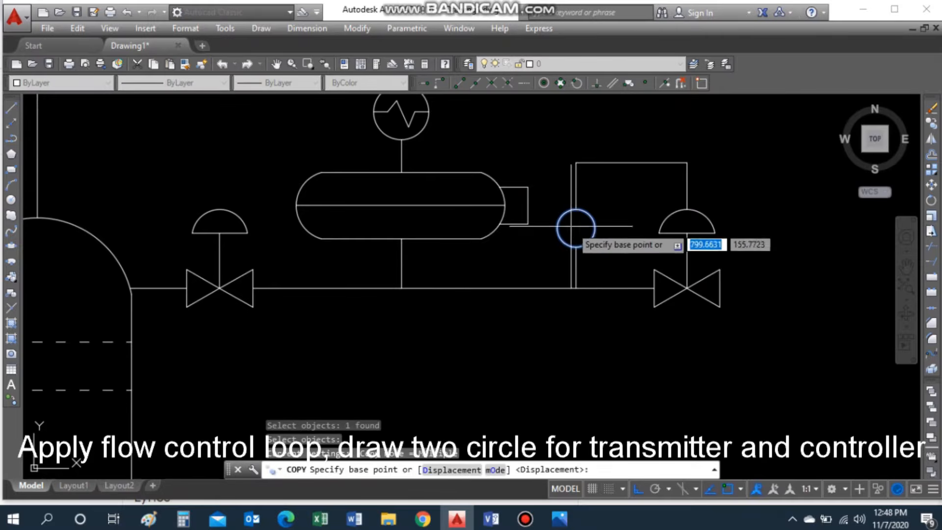
pyautogui.click(576, 228)
pyautogui.press('F8')
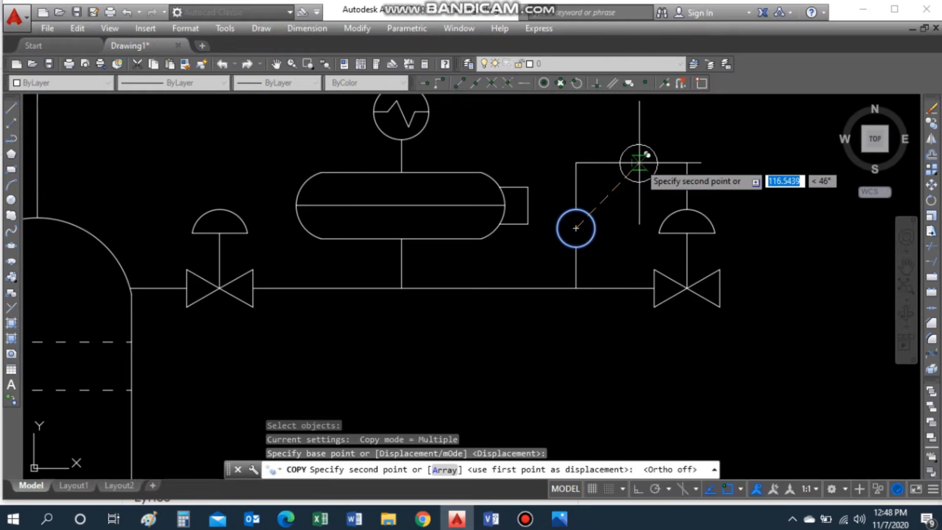
pyautogui.click(635, 162)
pyautogui.press('Escape')
# Trim the connecting line inside the controller circle.
pyautogui.write('tr')
pyautogui.press('Return')
pyautogui.press('Return')
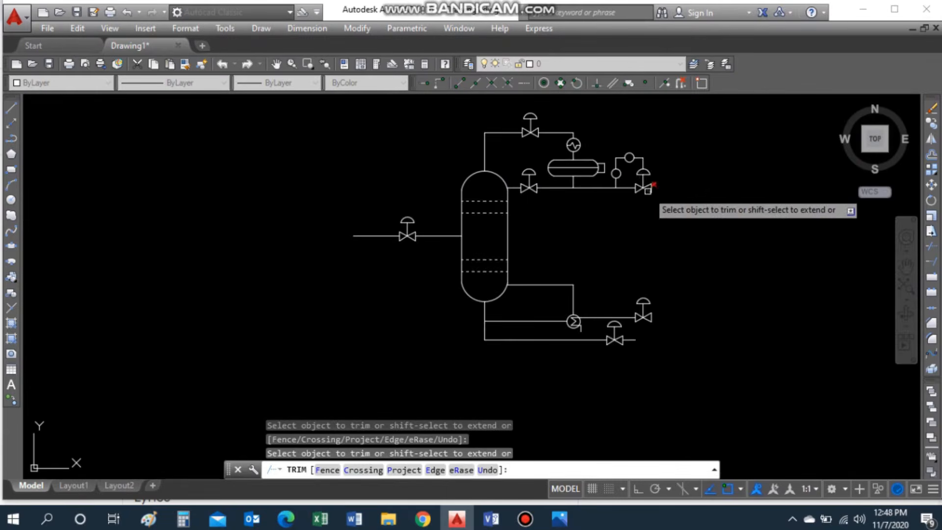
pyautogui.press('Escape')
# Change the control loop's connecting lines and the transmitter's vertical line to a dashed linetype.
pyautogui.scroll(6, 638, 158)
pyautogui.click(626, 152)
pyautogui.click(532, 172)
pyautogui.click(532, 252)
pyautogui.click(224, 83)
pyautogui.click(193, 118)
pyautogui.press('Escape')
# Change the distillate control loop's connecting lines to the ACAD_ISO02W100 linetype.
pyautogui.write('l')
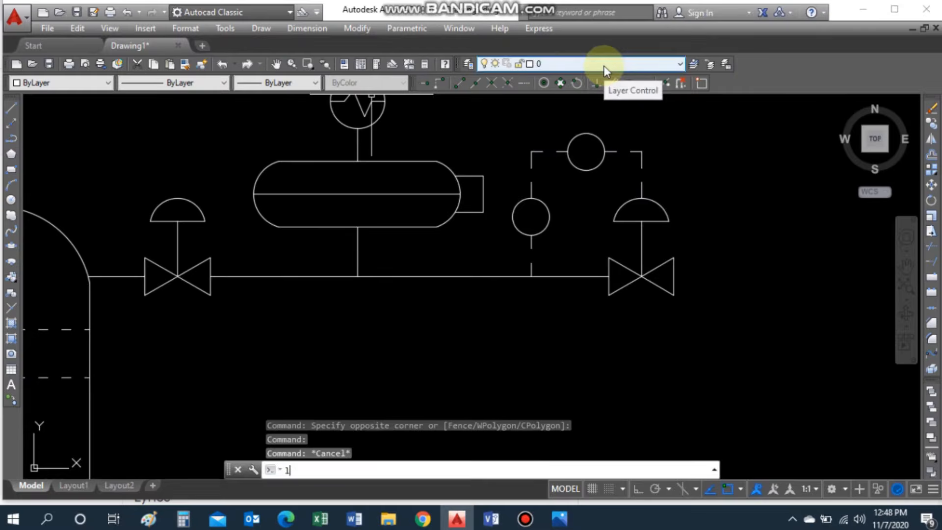
pyautogui.click(507, 127)
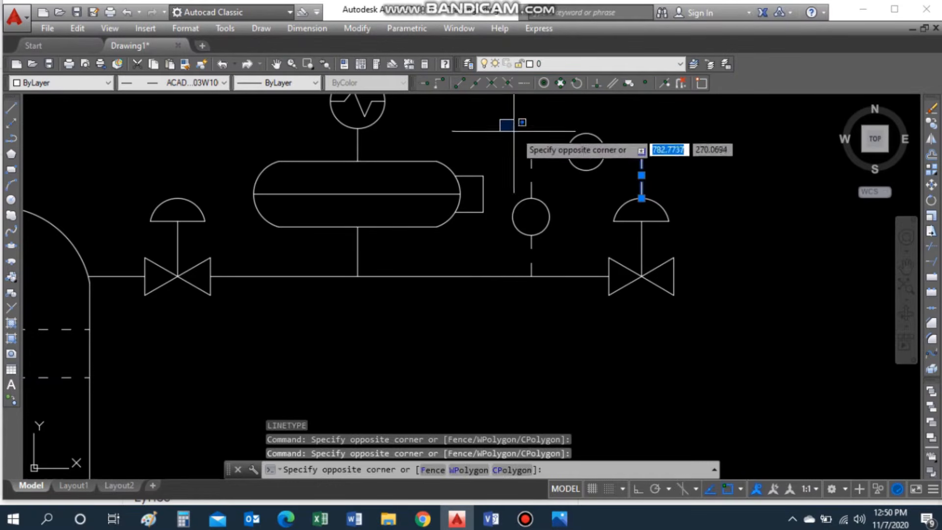
pyautogui.click(552, 186)
pyautogui.click(540, 152)
pyautogui.click(224, 83)
pyautogui.click(190, 119)
pyautogui.press('Escape')
pyautogui.scroll(-3, 556, 188)
pyautogui.scroll(2, 632, 181)
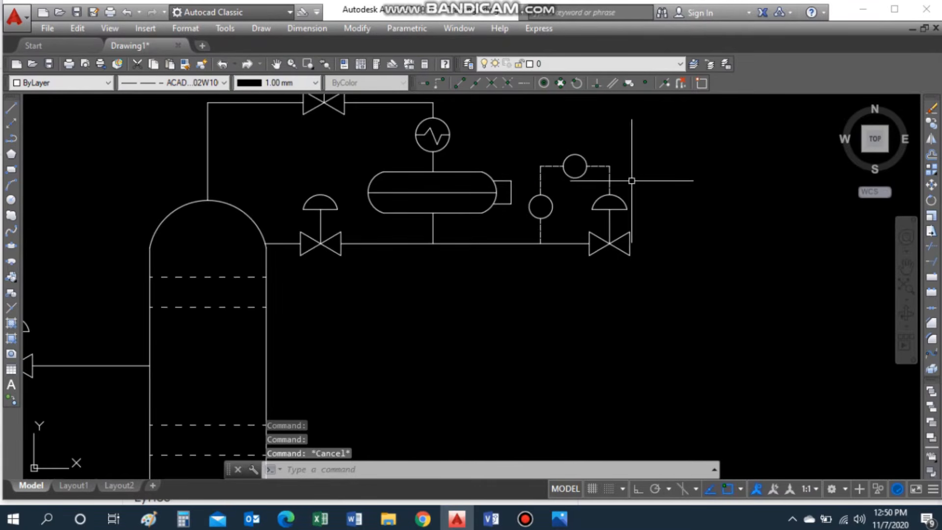
pyautogui.scroll(4, 597, 169)
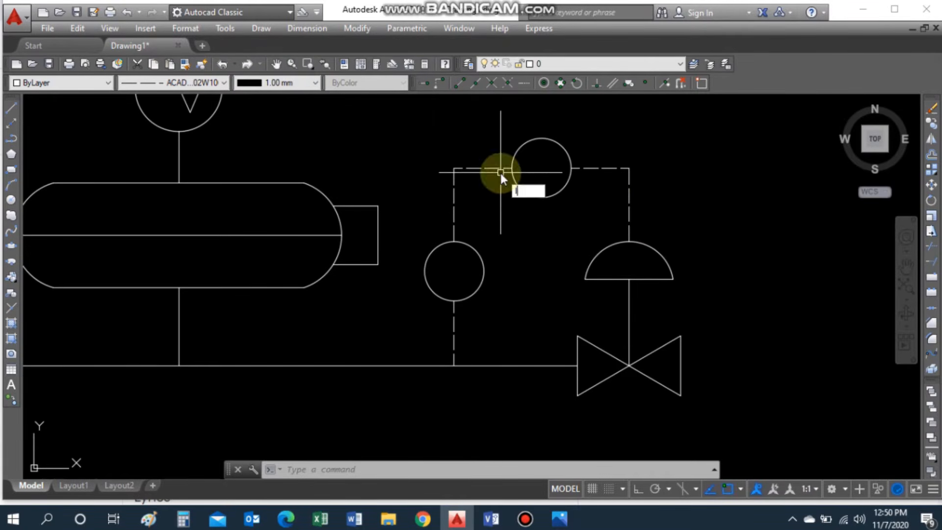
# Examine the ISO dash patterns available to load in the Linetype Manager.
pyautogui.write('lt')
pyautogui.press('Return')
pyautogui.click(580, 140)
pyautogui.click(473, 244)
pyautogui.click(412, 345)
pyautogui.click(572, 340)
pyautogui.click(579, 140)
pyautogui.click(526, 257)
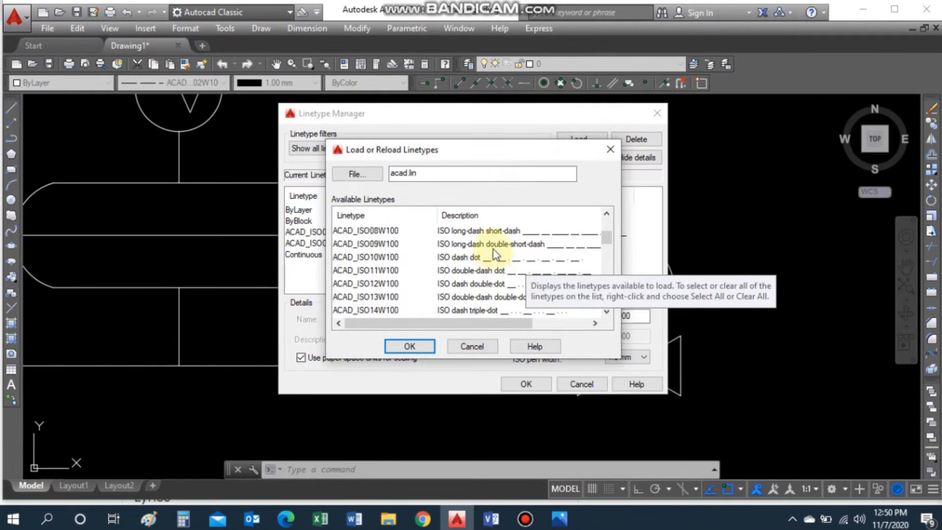
pyautogui.scroll(-2, 461, 260)
pyautogui.scroll(2, 461, 260)
pyautogui.click(473, 245)
pyautogui.scroll(-4, 473, 246)
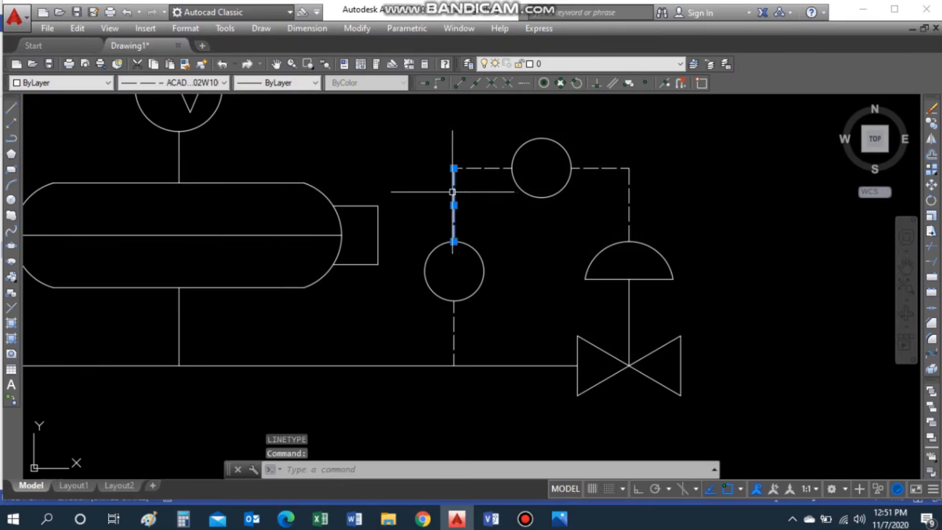
# Change the two connecting lines between the distillate loop's transmitter and controller circles to the ACAD_ISO03W100 linetype.
pyautogui.click(221, 83)
pyautogui.click(211, 130)
pyautogui.click(469, 166)
pyautogui.click(220, 83)
pyautogui.click(211, 130)
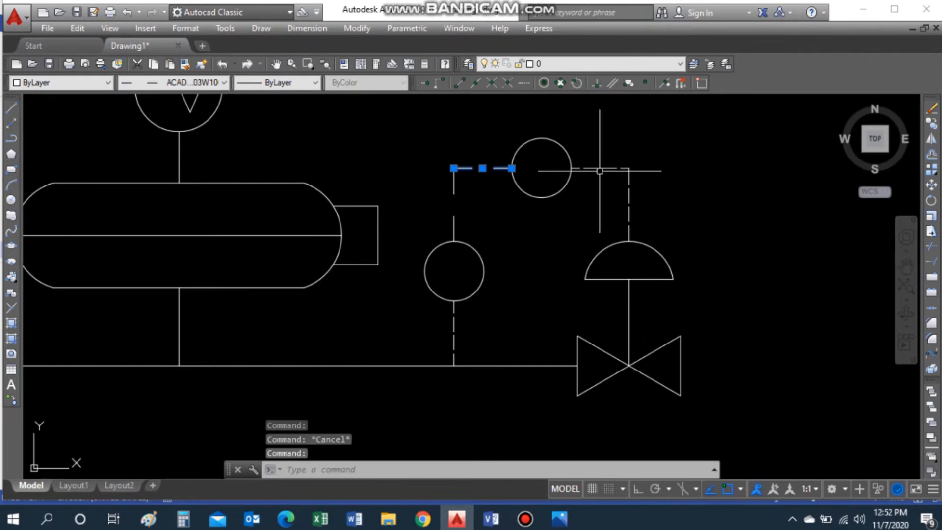
# Change the lines from the controller circle to the valve dome and the line below the transmitter to the ACAD_ISO03W100 linetype.
pyautogui.click(600, 170)
pyautogui.click(633, 194)
pyautogui.click(603, 216)
pyautogui.click(454, 325)
pyautogui.click(221, 83)
pyautogui.click(211, 130)
pyautogui.press('Escape')
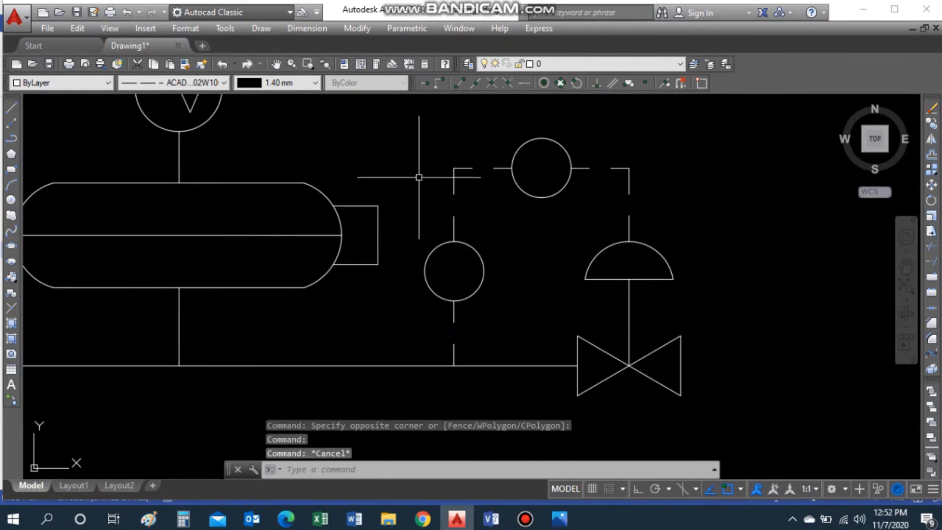
pyautogui.scroll(-4, 503, 197)
pyautogui.scroll(1, 512, 193)
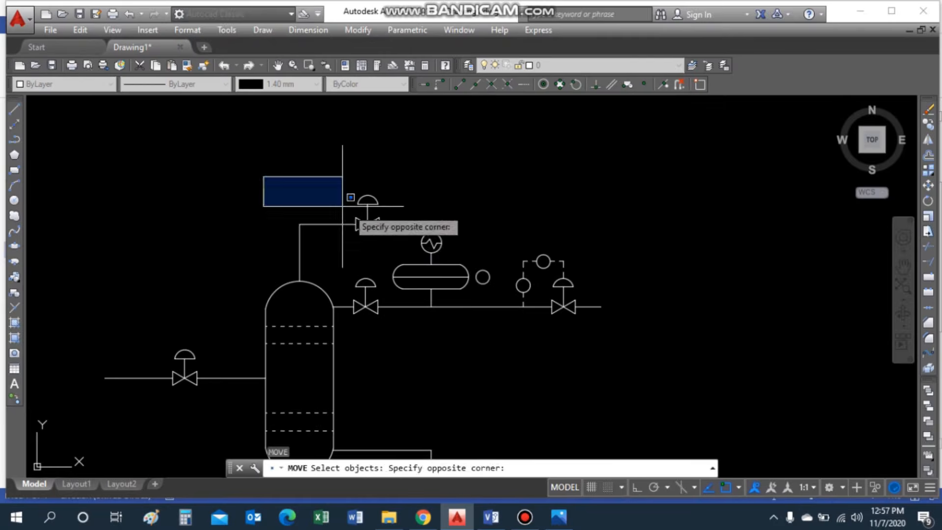
# Move the overhead line with its control valve and condenser straight up, away from the column and reflux drum.
pyautogui.click(372, 216)
pyautogui.press('Return')
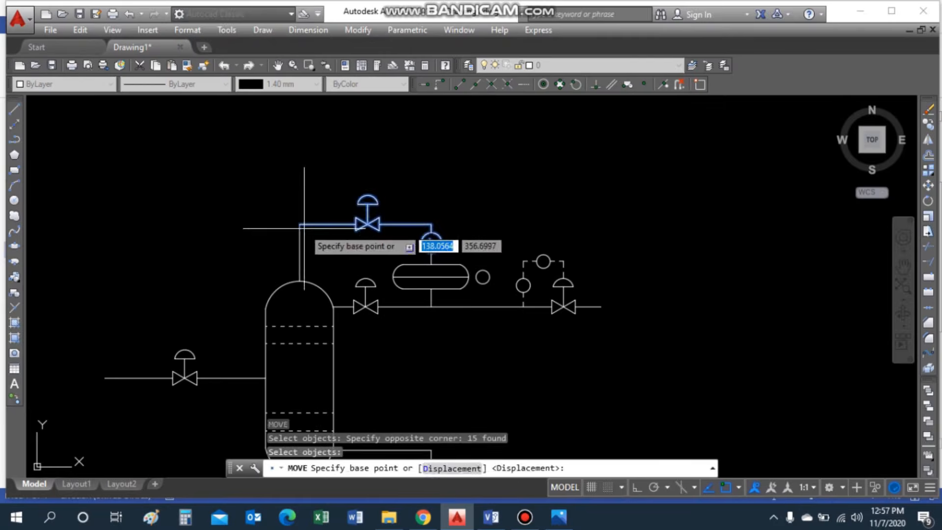
pyautogui.click(299, 224)
pyautogui.click(299, 199)
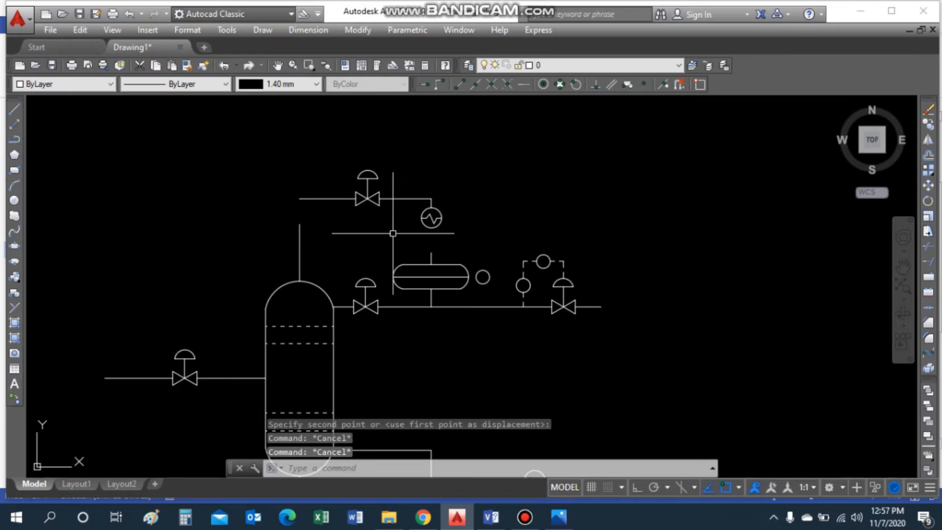
# Move the reflux drum straight up toward the condenser.
pyautogui.press('Return')
pyautogui.click(384, 256)
pyautogui.click(477, 298)
pyautogui.press('Return')
pyautogui.scroll(3, 429, 262)
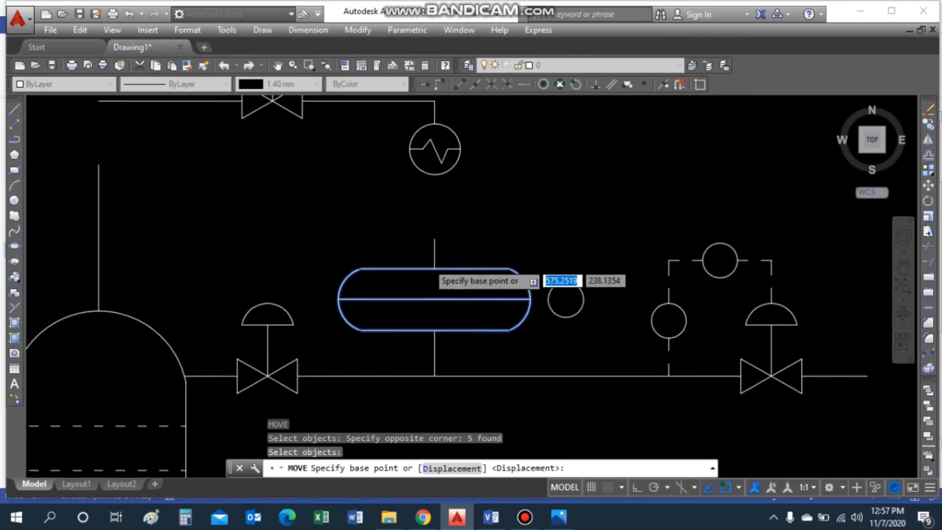
pyautogui.click(438, 224)
pyautogui.click(438, 123)
pyautogui.scroll(-2, 464, 244)
pyautogui.press('Escape')
# Erase the leftover vertical line of the drum's old inlet between the condenser and the reflux drum.
pyautogui.scroll(2, 465, 248)
pyautogui.click(439, 251)
pyautogui.press('Delete')
pyautogui.scroll(-2, 482, 293)
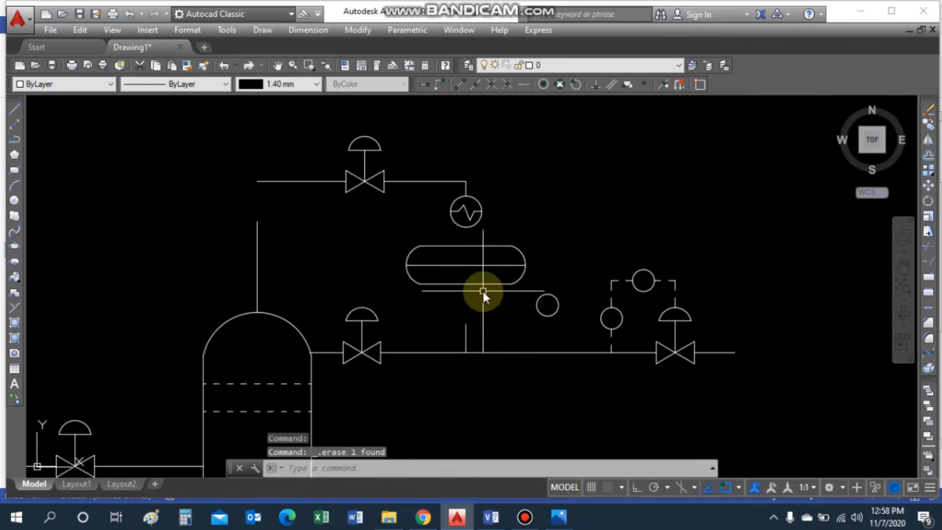
# Draw vertical lines extending the drum's outlet up to its underside and the column's top line up to the overhead line.
pyautogui.press('l')
pyautogui.press('Return')
pyautogui.click(466, 324)
pyautogui.click(466, 284)
pyautogui.press('Escape')
pyautogui.press('Return')
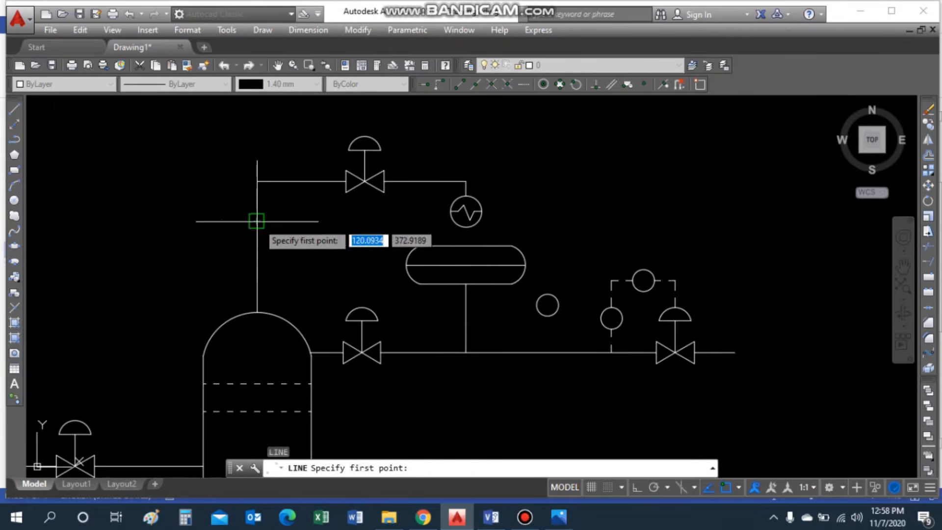
pyautogui.click(257, 221)
pyautogui.click(256, 181)
pyautogui.press('Escape')
# Draw a vertical line connecting the reflux drum's top to the condenser, and erase the stray circle beside the drum.
pyautogui.scroll(-2, 374, 228)
pyautogui.press('Return')
pyautogui.scroll(4, 431, 236)
pyautogui.click(432, 243)
pyautogui.click(432, 214)
pyautogui.press('Escape')
pyautogui.click(546, 330)
# Copy the distillate flow control loop onto the reflux line between the column and the reflux valve.
pyautogui.write('co')
pyautogui.press('Return')
pyautogui.click(643, 261)
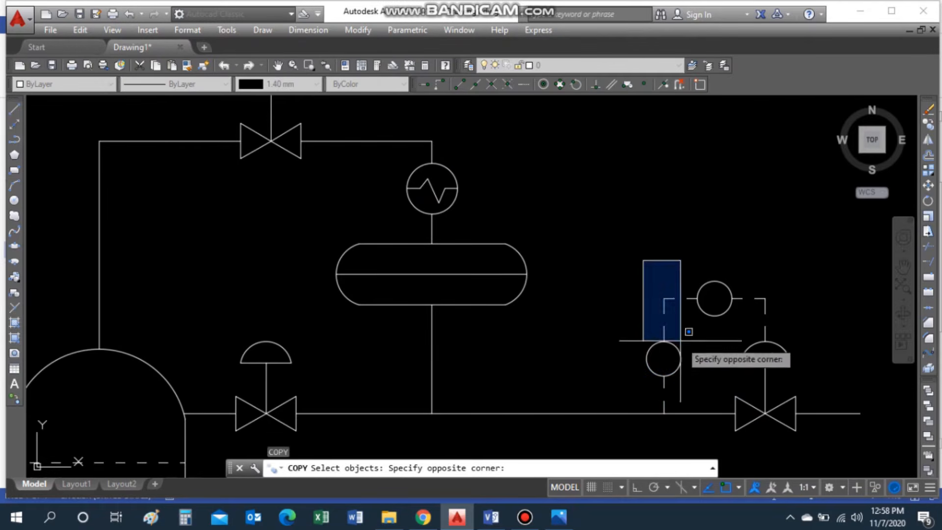
pyautogui.click(704, 422)
pyautogui.click(671, 257)
pyautogui.click(787, 339)
pyautogui.press('Return')
pyautogui.click(664, 413)
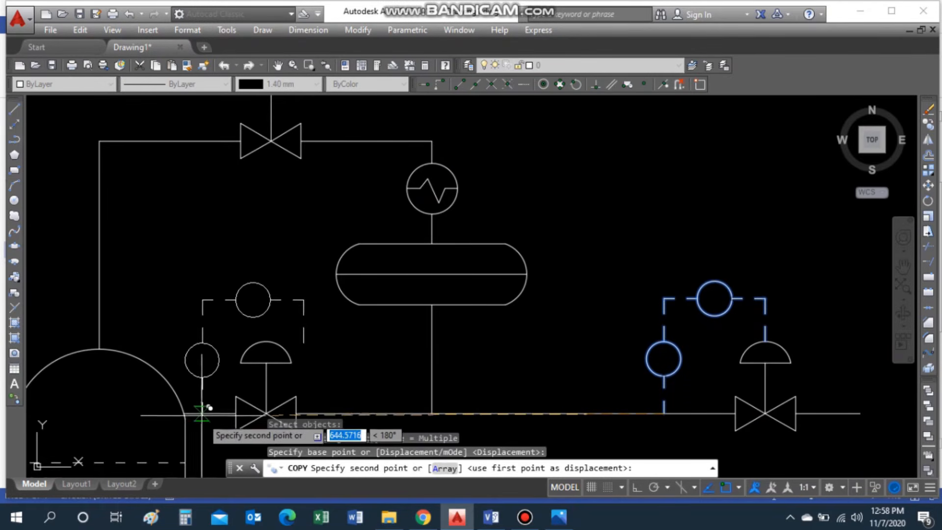
pyautogui.click(207, 415)
pyautogui.press('Escape')
pyautogui.moveTo(280, 436); pyautogui.dragTo(280, 374, button='middle')
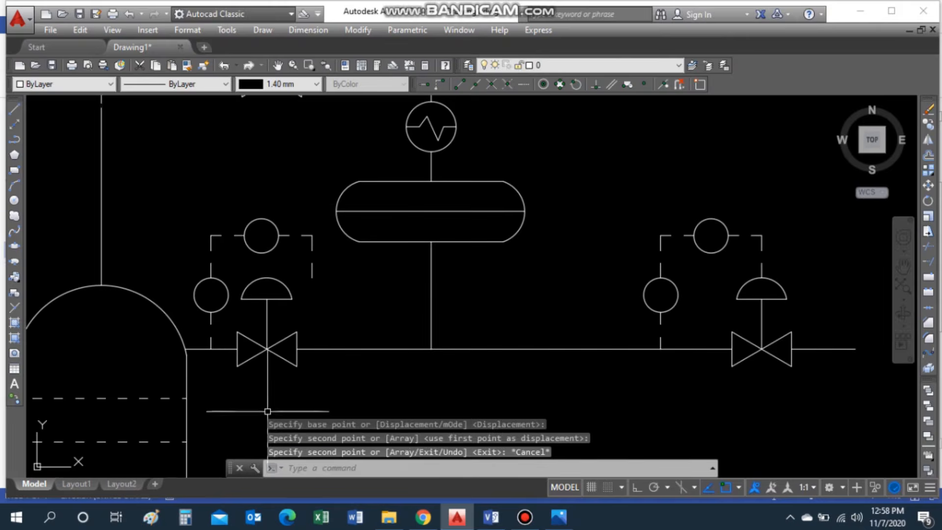
# Move the reflux control valve horizontally along its line so its dome lines up with the copied loop's end.
pyautogui.write('m')
pyautogui.press('Return')
pyautogui.click(235, 274)
pyautogui.click(269, 350)
pyautogui.press('Return')
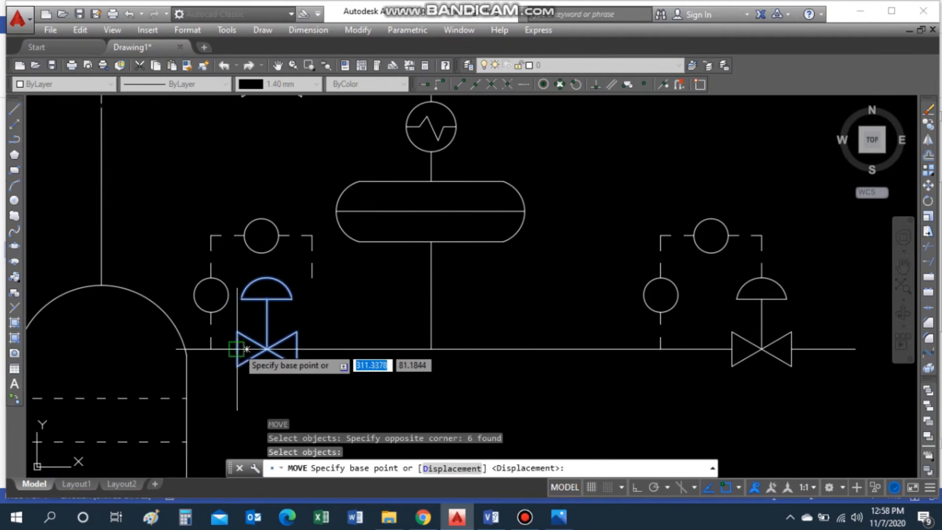
pyautogui.click(246, 350)
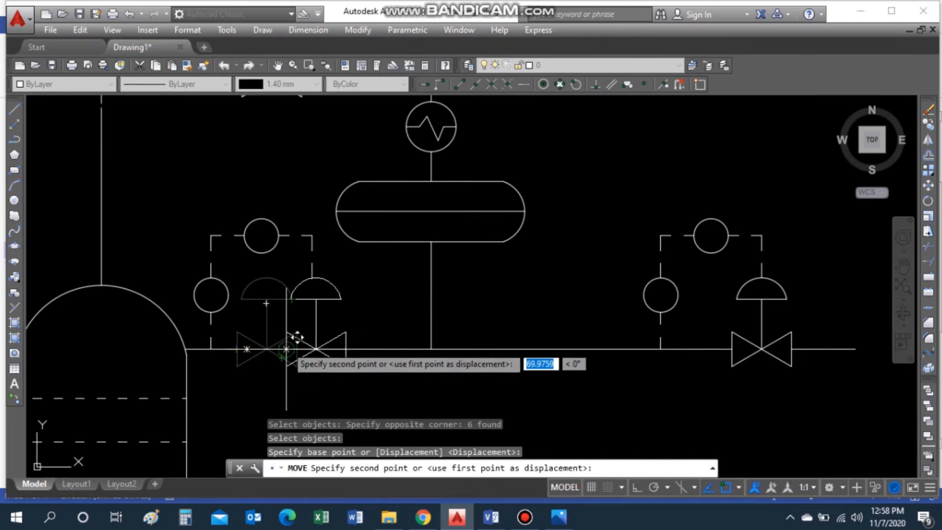
pyautogui.press('Escape')
# Stretch the reflux line's segments to meet both sides of the moved valve.
pyautogui.scroll(2, 289, 339)
pyautogui.moveTo(289, 350); pyautogui.dragTo(246, 357, button='middle')
pyautogui.click(119, 357)
pyautogui.click(124, 357)
pyautogui.click(196, 357)
pyautogui.press('Escape')
pyautogui.click(225, 357)
pyautogui.click(219, 357)
pyautogui.press('Escape')
pyautogui.scroll(-4, 274, 247)
pyautogui.scroll(2, 275, 248)
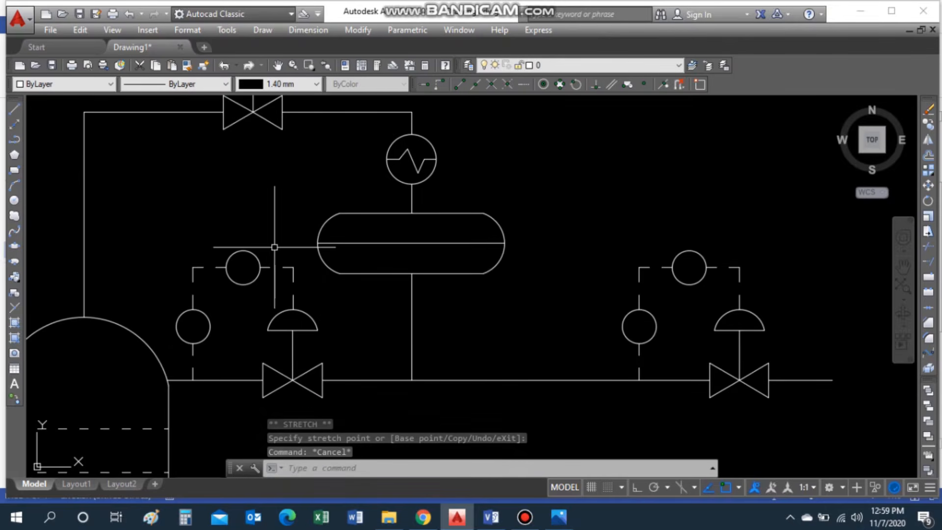
pyautogui.write('l')
pyautogui.press('Return')
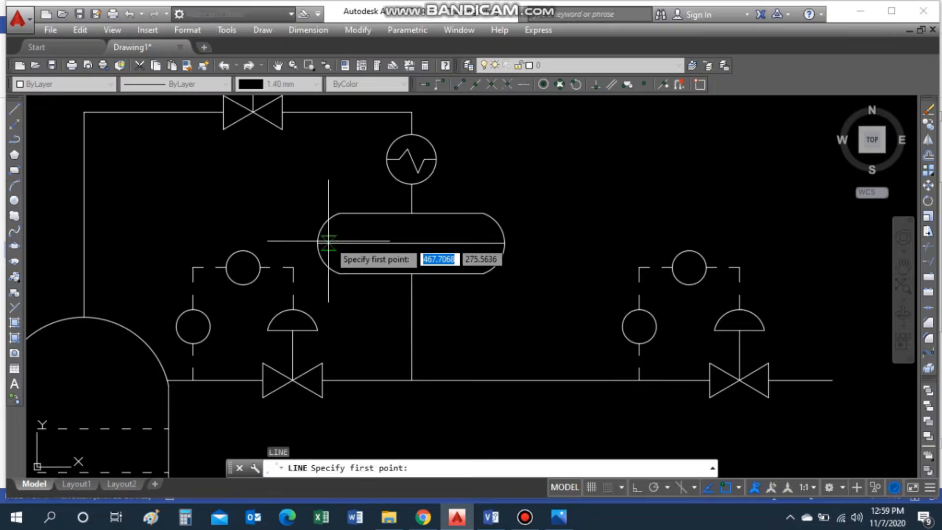
pyautogui.scroll(4, 319, 230)
pyautogui.click(320, 219)
pyautogui.press('F8')
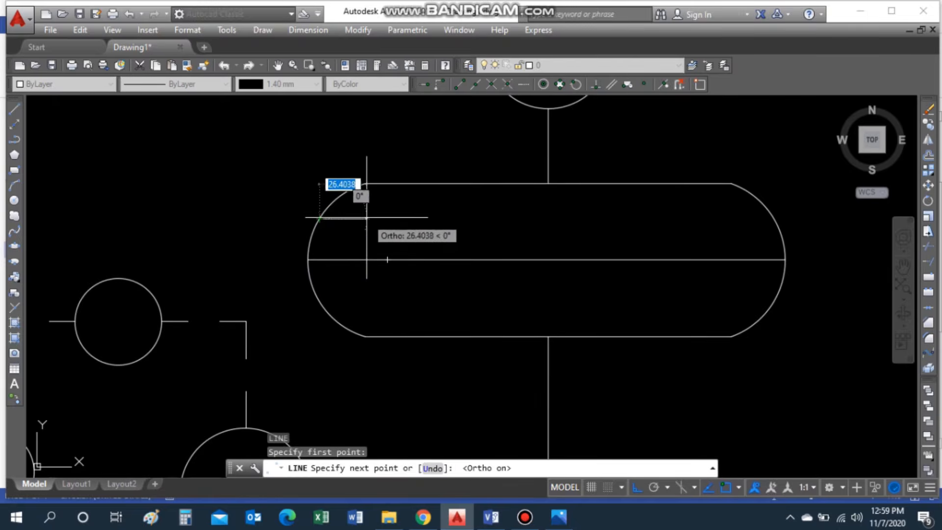
pyautogui.scroll(-2, 286, 220)
pyautogui.press('Escape')
# Draw a short vertical line upward from the top of the reflux controller circle.
pyautogui.press('Return')
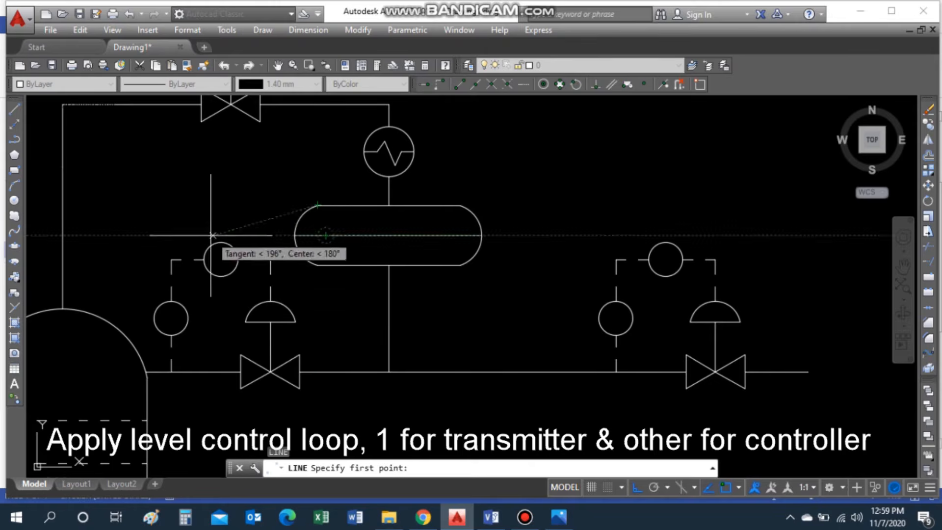
pyautogui.click(221, 210)
pyautogui.press('Escape')
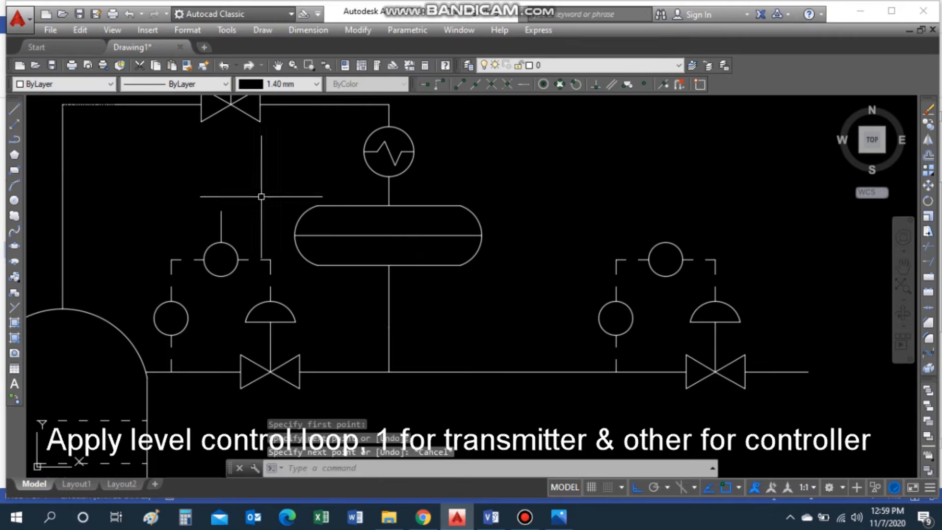
# Draw a connecting line from the reflux drum's top up, across and down to the reflux controller circle.
pyautogui.press('Return')
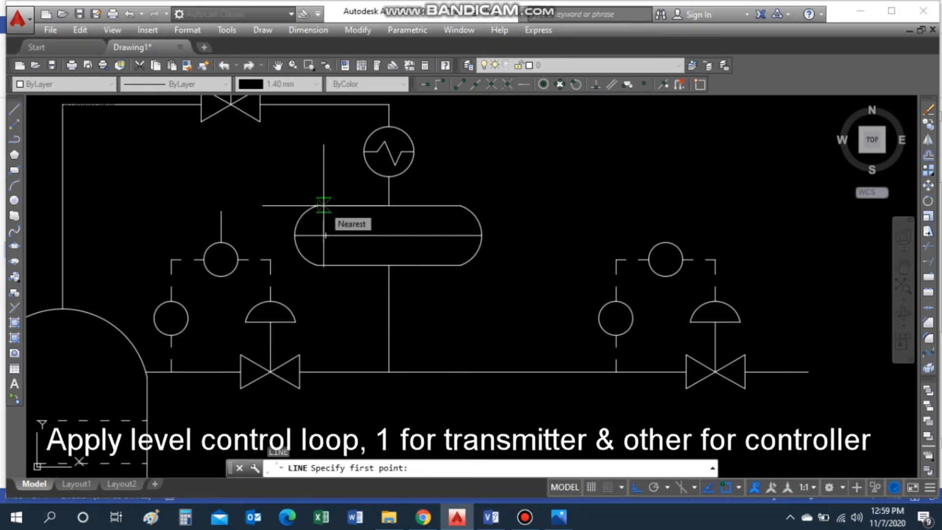
pyautogui.click(324, 171)
pyautogui.click(221, 171)
pyautogui.click(221, 242)
pyautogui.press('Return')
# Copy the reflux controller circle onto the vertical connecting line directly above it.
pyautogui.write('co')
pyautogui.press('Return')
pyautogui.click(236, 250)
pyautogui.press('Return')
pyautogui.click(221, 259)
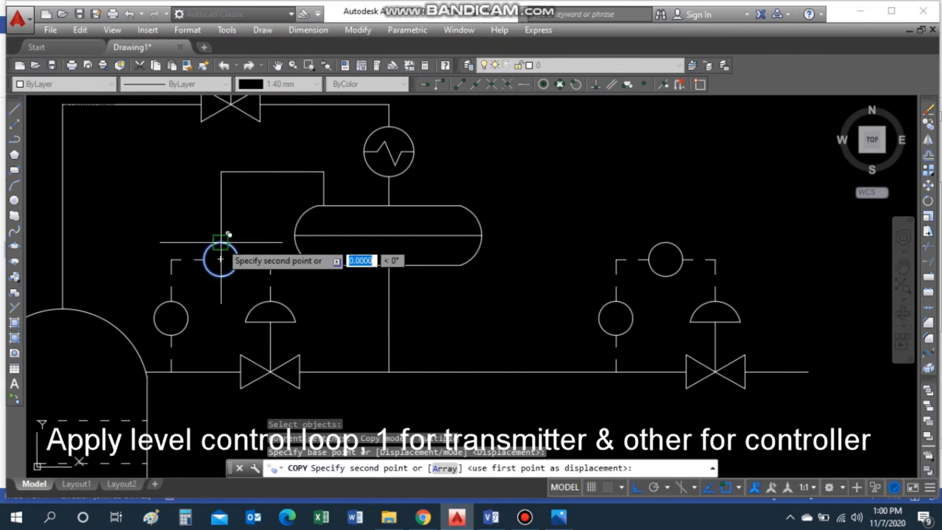
pyautogui.click(236, 191)
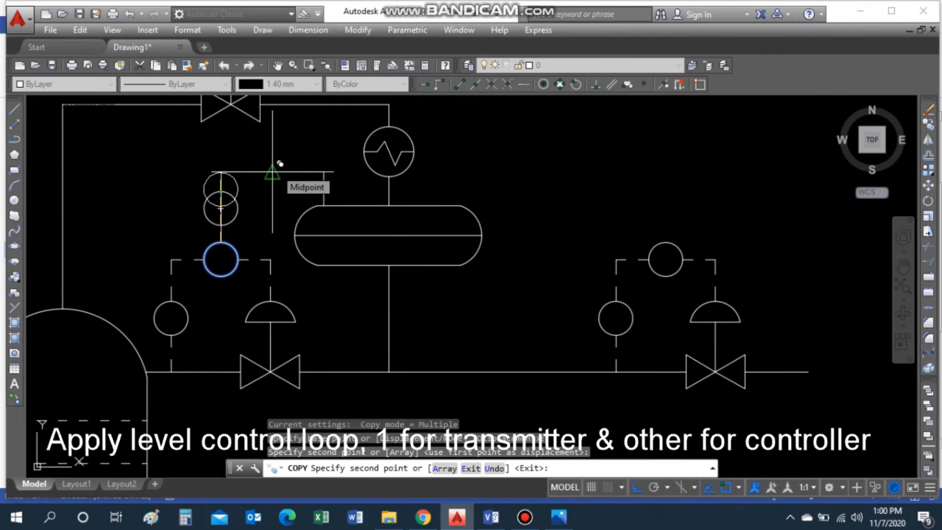
pyautogui.press('Escape')
# Copy the reflux controller circle onto the midpoint of the connecting line's horizontal part.
pyautogui.press('Return')
pyautogui.click(231, 245)
pyautogui.press('Return')
pyautogui.click(220, 259)
pyautogui.press('F8')
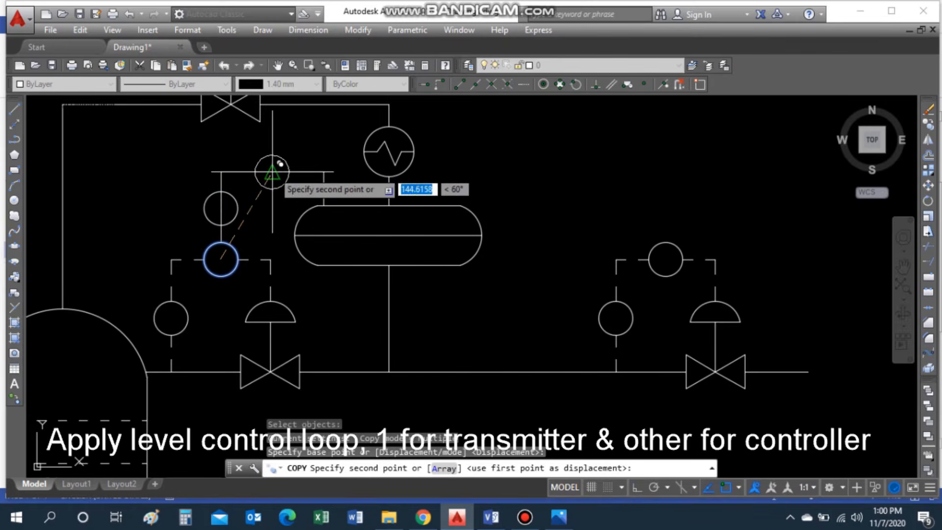
pyautogui.click(272, 172)
pyautogui.press('Escape')
# Trim the connecting lines inside the two level loop circles.
pyautogui.write('tr')
pyautogui.press('Return')
pyautogui.press('Escape')
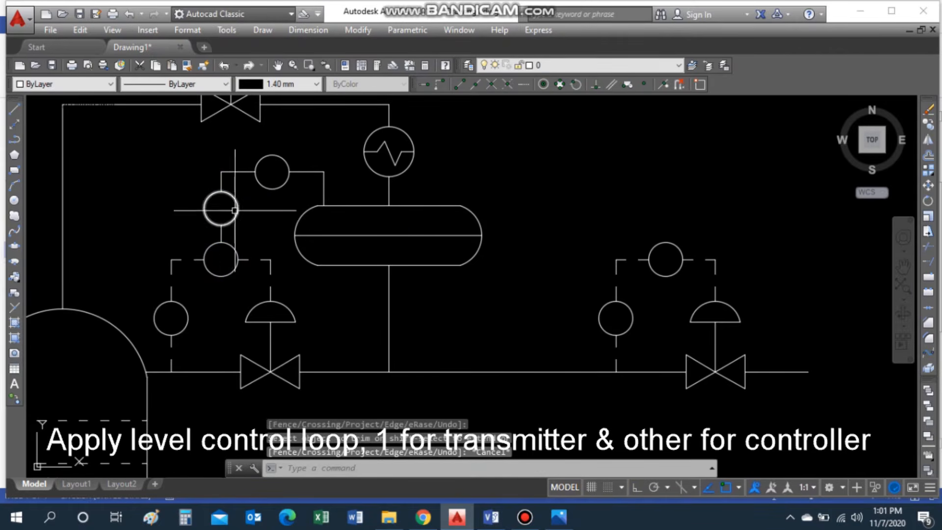
# Change the level control loop's connecting lines between the drum and the reflux controller to a dashed linetype.
pyautogui.scroll(-2, 370, 186)
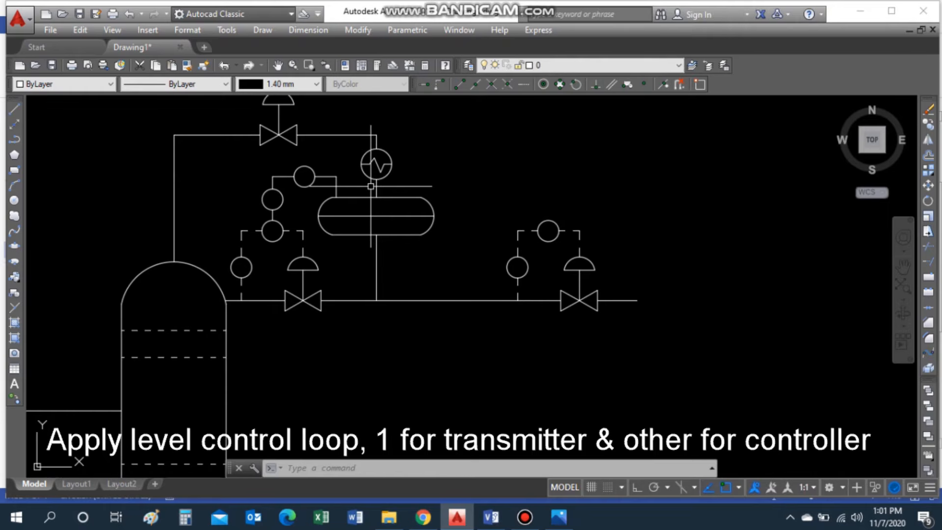
pyautogui.click(290, 171)
pyautogui.click(279, 181)
pyautogui.click(326, 176)
pyautogui.click(334, 182)
pyautogui.scroll(3, 275, 182)
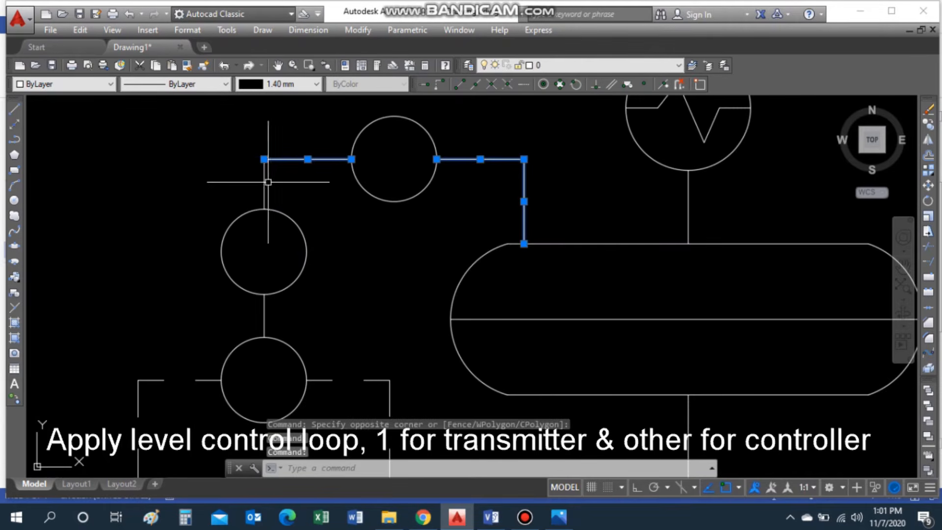
pyautogui.click(196, 84)
pyautogui.click(205, 121)
pyautogui.press('Escape')
pyautogui.press('Escape')
pyautogui.scroll(-3, 358, 204)
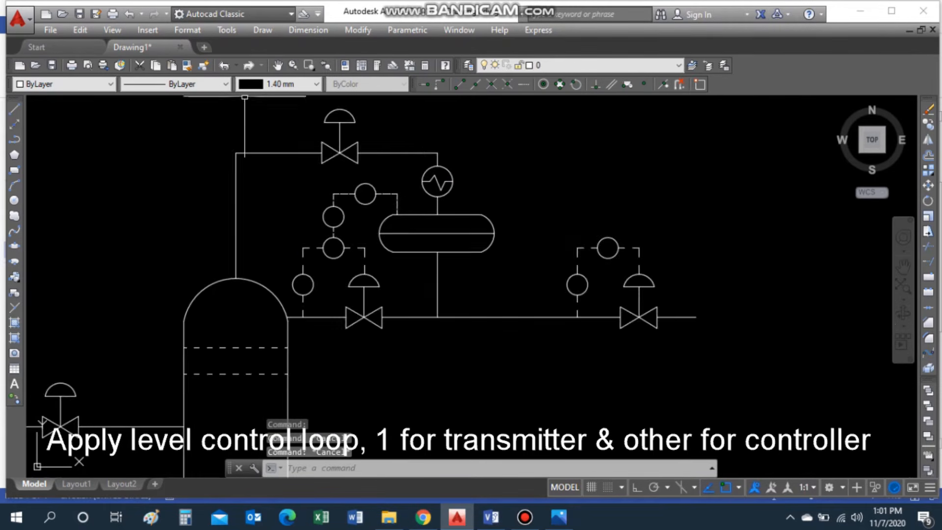
# Apply the wider-spaced dashed linetype to the level control loop's connecting lines beside the reflux drum.
pyautogui.scroll(2, 383, 197)
pyautogui.click(391, 187)
pyautogui.click(419, 199)
pyautogui.click(282, 190)
pyautogui.click(281, 190)
pyautogui.doubleClick(278, 200)
pyautogui.click(275, 187)
pyautogui.click(257, 201)
pyautogui.click(258, 273)
pyautogui.click(197, 84)
pyautogui.click(198, 131)
pyautogui.press('Escape')
pyautogui.scroll(-5, 333, 226)
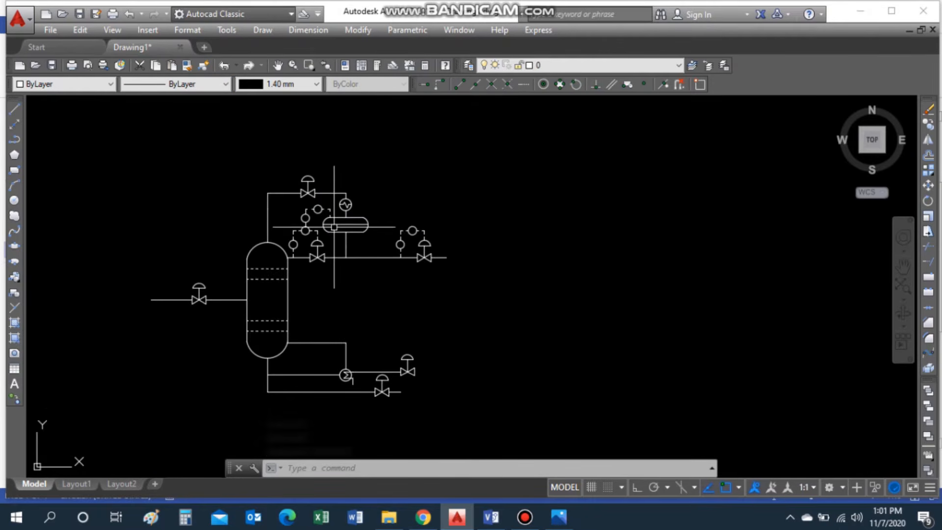
# Mirror the reflux flow transmitter circle and its dashed connecting lines about the reflux valve's vertical centreline, keeping the originals.
pyautogui.scroll(6, 312, 228)
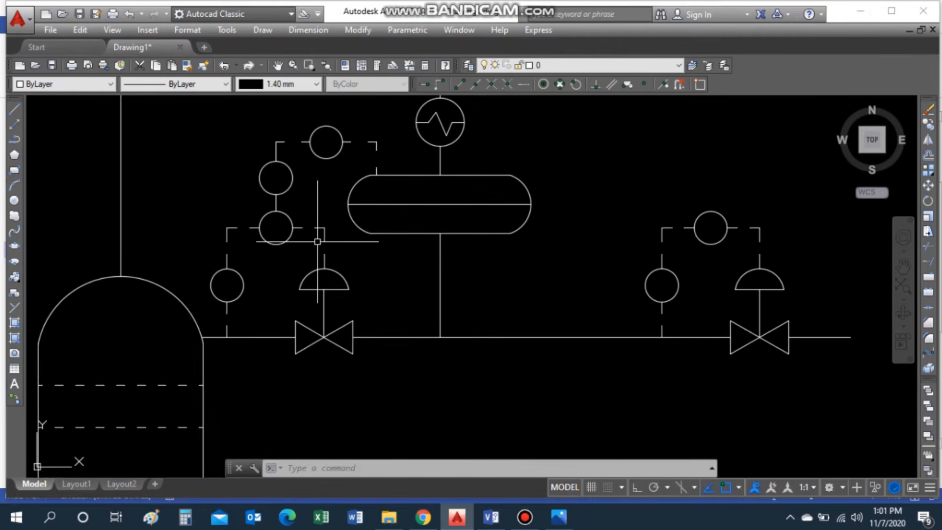
pyautogui.click(246, 229)
pyautogui.click(222, 235)
pyautogui.click(225, 236)
pyautogui.click(229, 270)
pyautogui.click(227, 324)
pyautogui.write('mi')
pyautogui.press('Return')
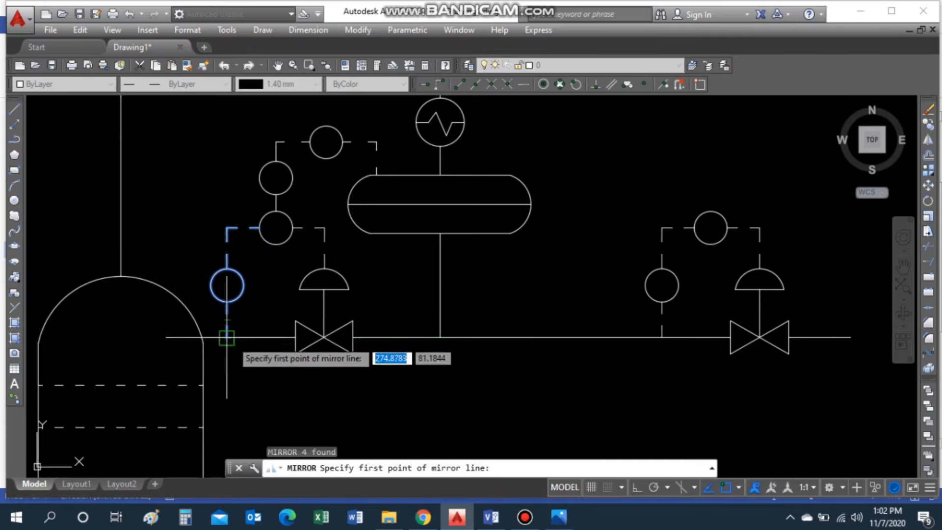
pyautogui.click(323, 337)
pyautogui.click(324, 314)
pyautogui.press('Return')
pyautogui.press('Escape')
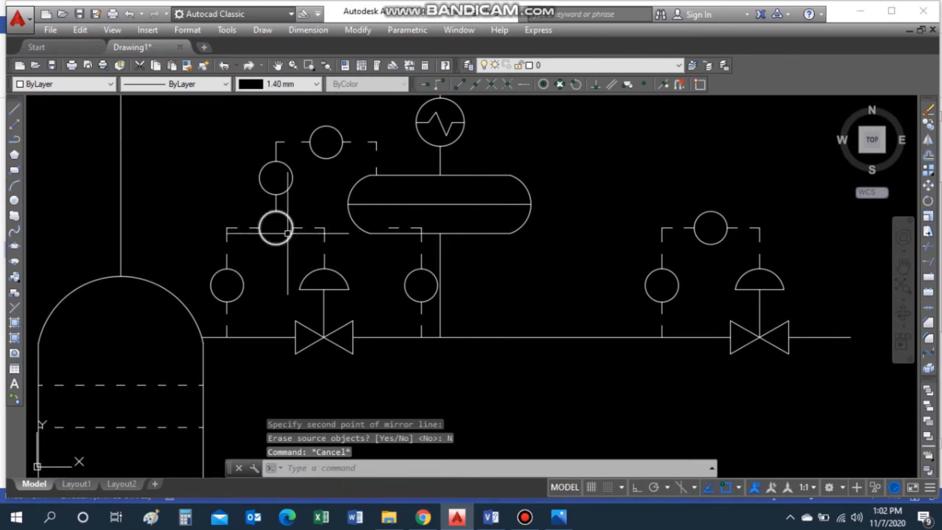
# Delete the original flow transmitter circle and its dashed lines between the column and the reflux valve.
pyautogui.click(249, 257)
pyautogui.click(223, 294)
pyautogui.click(227, 319)
pyautogui.click(243, 227)
pyautogui.press('Delete')
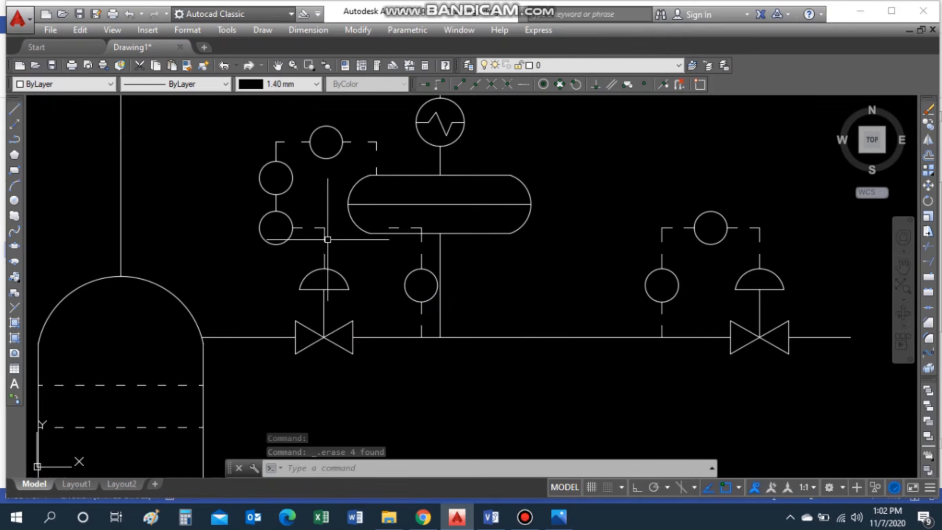
# Move the reflux control valve with its actuator along the reflux line toward the column, beneath the reflux controller circle.
pyautogui.write('m')
pyautogui.press('Return')
pyautogui.click(291, 270)
pyautogui.click(354, 362)
pyautogui.click(310, 271)
pyautogui.press('Return')
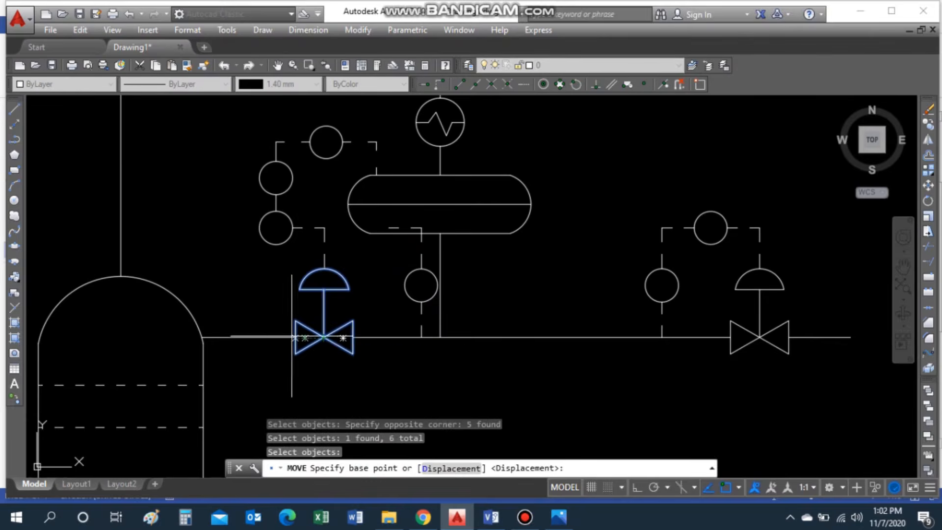
pyautogui.click(295, 337)
pyautogui.click(249, 337)
# Move the mirrored flow transmitter and its dashed connecting lines left so they meet the reflux controller's horizontal signal line.
pyautogui.press('Return')
pyautogui.click(416, 249)
pyautogui.click(411, 247)
pyautogui.click(420, 237)
pyautogui.click(416, 234)
pyautogui.click(410, 226)
pyautogui.click(420, 309)
pyautogui.press('Return')
pyautogui.click(421, 337)
pyautogui.click(335, 338)
pyautogui.press('Escape')
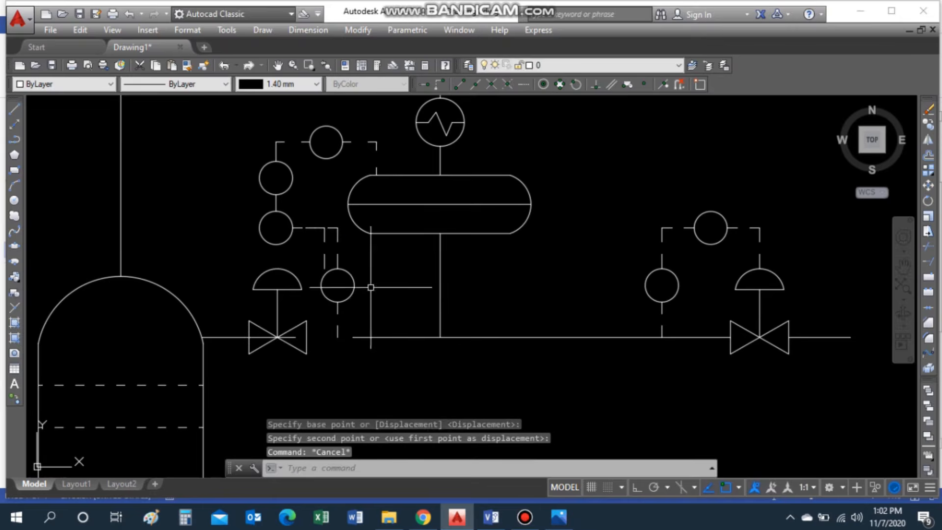
# Move the leftover vertical dashed signal line onto the top of the reflux valve's actuator.
pyautogui.click(324, 269)
pyautogui.press('Escape')
pyautogui.press('Escape')
pyautogui.press('Return')
pyautogui.click(325, 265)
pyautogui.press('Return')
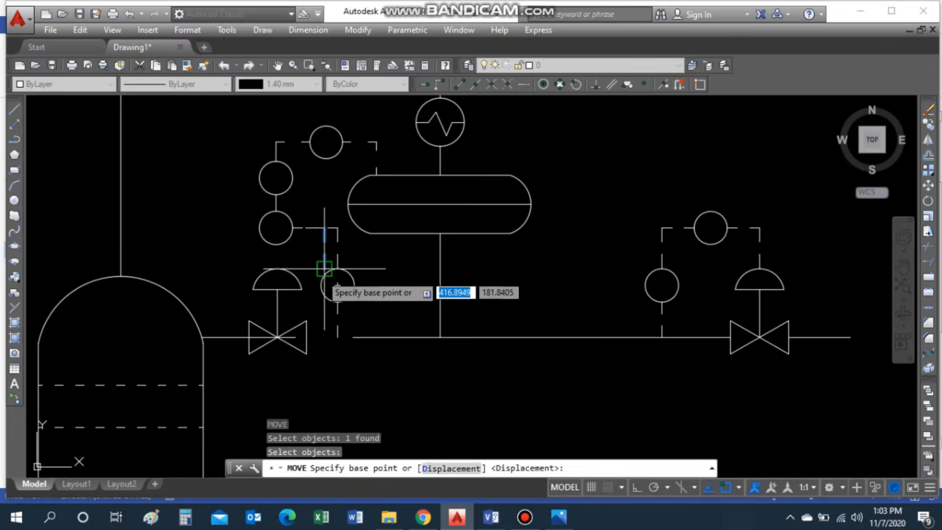
pyautogui.click(324, 268)
pyautogui.click(278, 268)
pyautogui.press('Escape')
# Stretch the reflux valve's dashed signal line to end at the controller circle above it.
pyautogui.scroll(6, 279, 233)
pyautogui.click(272, 213)
pyautogui.click(273, 279)
pyautogui.press('Escape')
pyautogui.scroll(-8, 356, 281)
# Stretch the reflux line's two segments so that they end exactly at either side of the relocated reflux valve.
pyautogui.scroll(6, 376, 338)
pyautogui.click(284, 341)
pyautogui.click(283, 341)
pyautogui.click(166, 341)
pyautogui.press('Escape')
pyautogui.click(471, 341)
pyautogui.click(431, 341)
pyautogui.press('Escape')
pyautogui.scroll(-6, 415, 265)
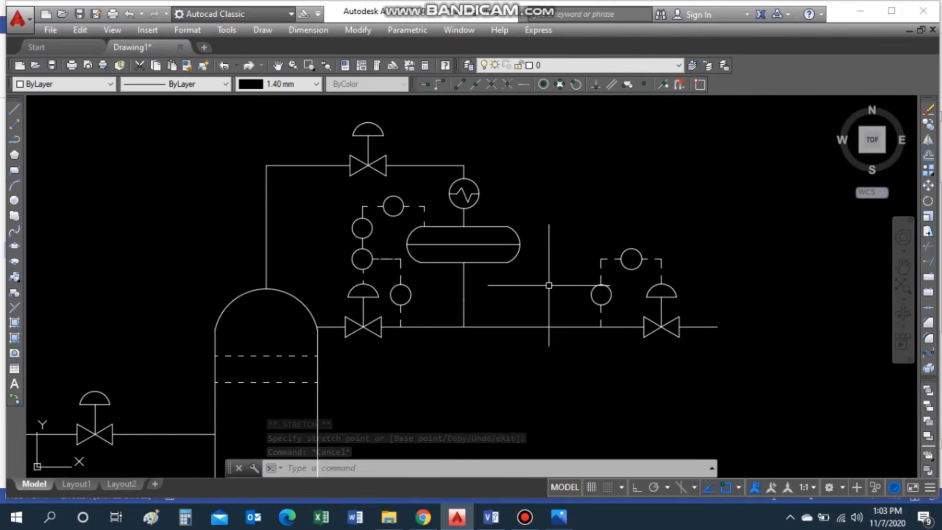
# Move the condenser, reflux drum and drum outlet line together horizontally to the right along the reflux line.
pyautogui.scroll(-2, 478, 231)
pyautogui.write('m')
pyautogui.press('Return')
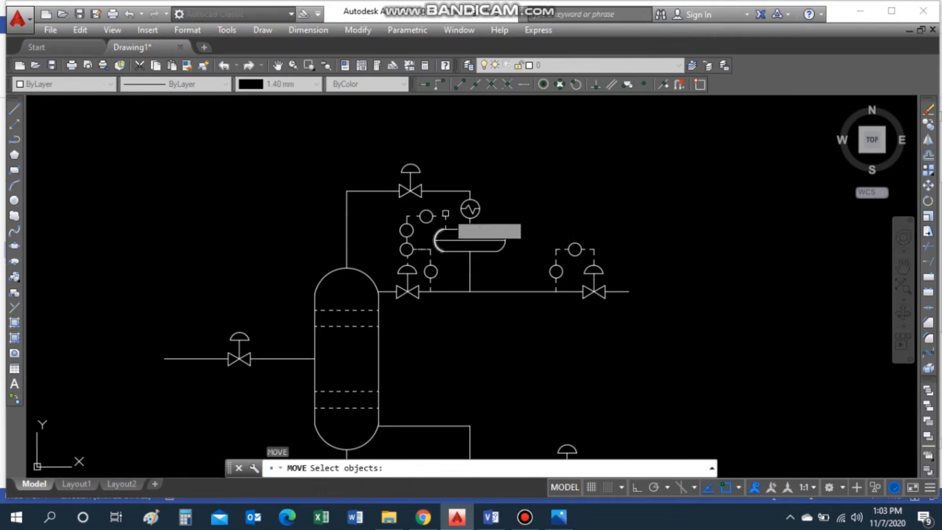
pyautogui.scroll(6, 469, 200)
pyautogui.click(459, 199)
pyautogui.click(415, 188)
pyautogui.click(532, 306)
pyautogui.scroll(-6, 608, 423)
pyautogui.scroll(5, 608, 423)
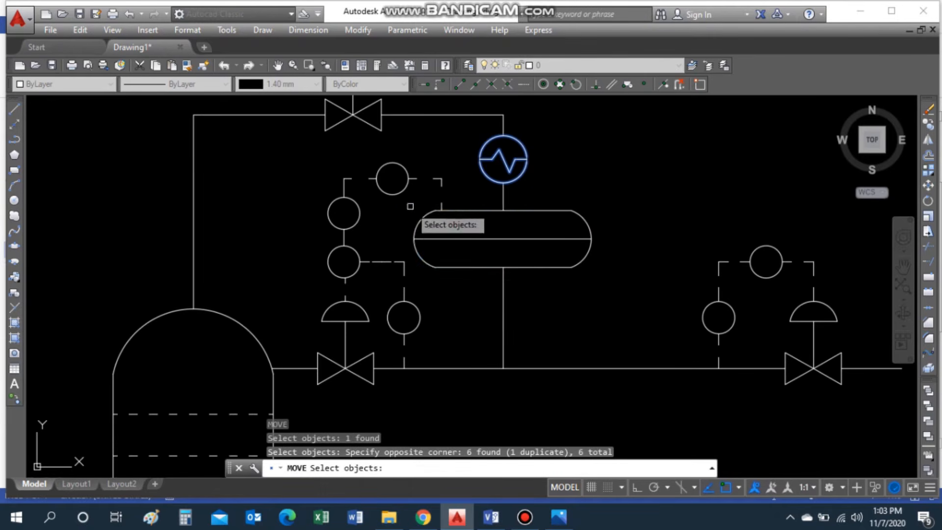
pyautogui.click(410, 206)
pyautogui.click(594, 282)
pyautogui.click(503, 284)
pyautogui.click(503, 342)
pyautogui.press('Return')
pyautogui.click(503, 368)
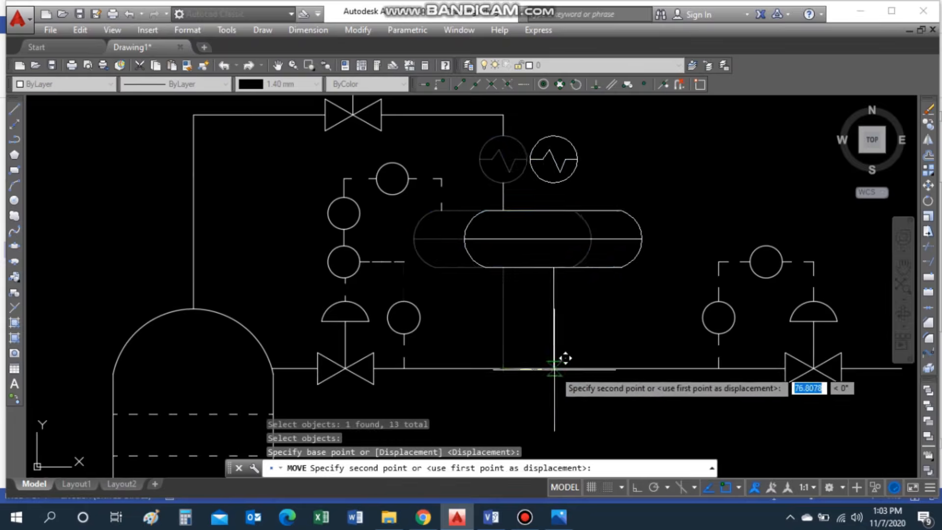
pyautogui.click(558, 368)
# Draw a vertical line from the top midpoint of the reflux drum up to the condenser.
pyautogui.scroll(-1, 555, 246)
pyautogui.scroll(1, 603, 169)
pyautogui.write('l')
pyautogui.press('Return')
pyautogui.click(525, 263)
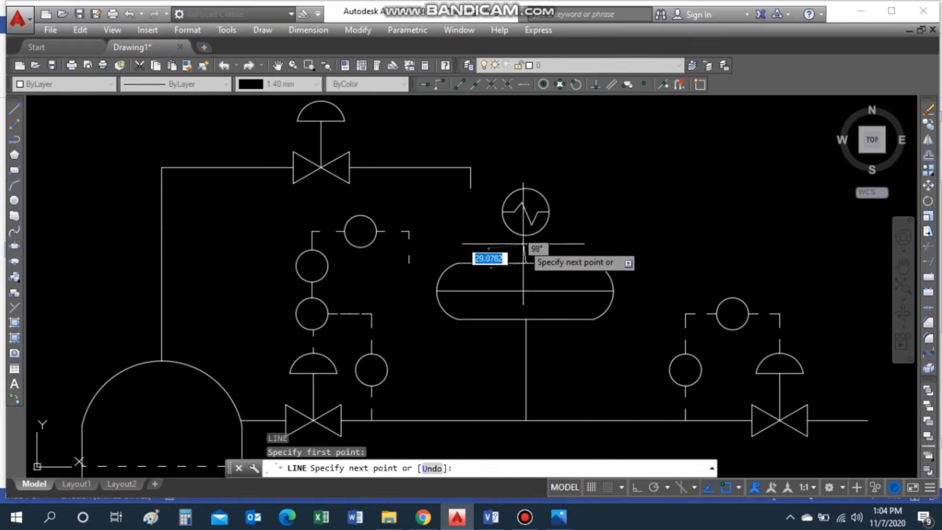
pyautogui.click(524, 237)
pyautogui.press('Escape')
# Extend the overhead line horizontally from its old corner to above the condenser, and continue it down to the condenser's top.
pyautogui.write('l')
pyautogui.press('Return')
pyautogui.click(470, 167)
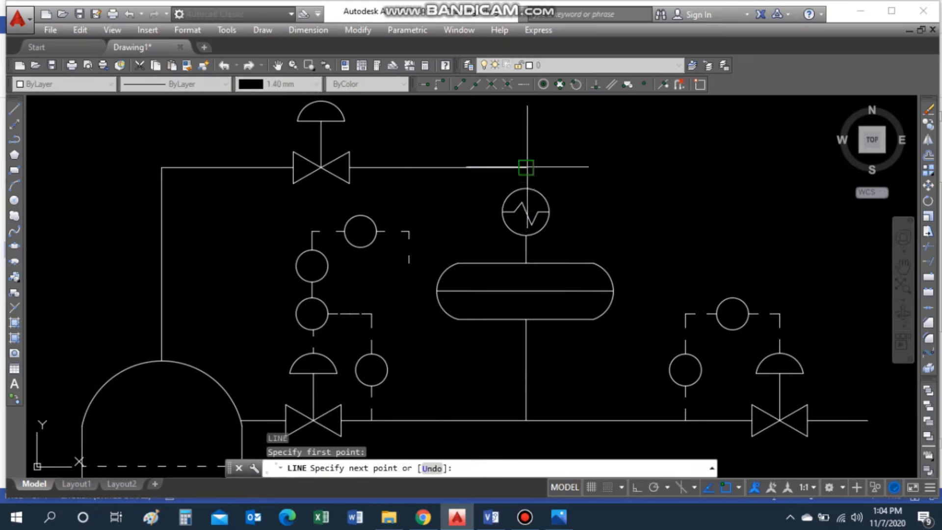
pyautogui.click(525, 167)
pyautogui.click(526, 188)
pyautogui.press('Escape')
# Set the dashed linetype and draw the level loop's connection from the relocated drum's top up and left to the existing signal line.
pyautogui.click(196, 83)
pyautogui.click(186, 130)
pyautogui.write('l')
pyautogui.press('Return')
pyautogui.click(469, 262)
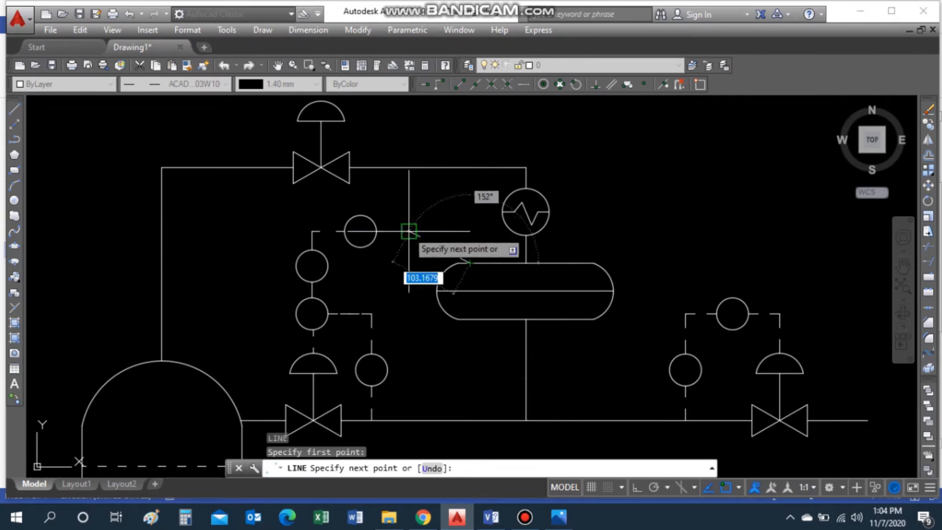
pyautogui.click(470, 232)
pyautogui.click(409, 231)
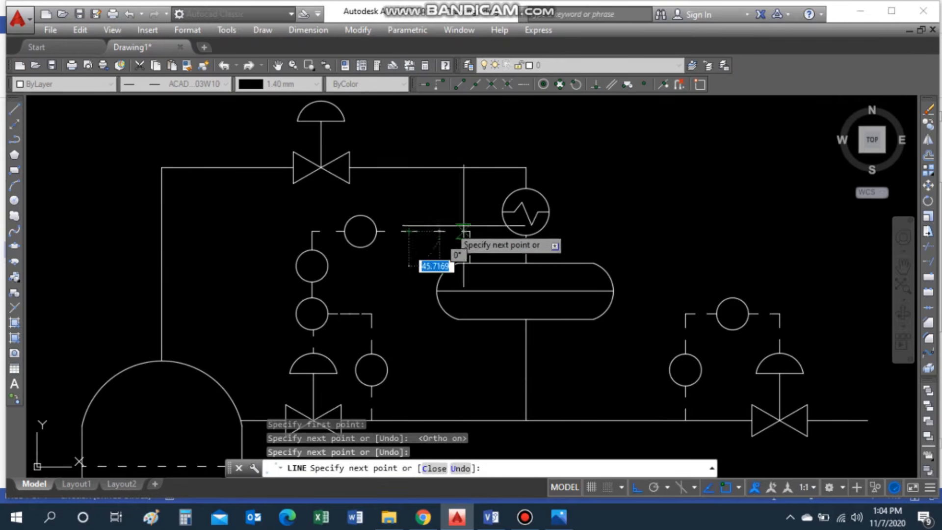
pyautogui.press('Escape')
# Move the reflux flow transmitter and its dashed connecting lines farther right along the reflux line, away from the valve.
pyautogui.scroll(-3, 421, 206)
pyautogui.scroll(3, 421, 269)
pyautogui.write('m')
pyautogui.press('Return')
pyautogui.click(378, 269)
pyautogui.click(371, 308)
pyautogui.press('Return')
pyautogui.click(371, 333)
pyautogui.click(406, 333)
pyautogui.press('Escape')
pyautogui.scroll(-2, 411, 215)
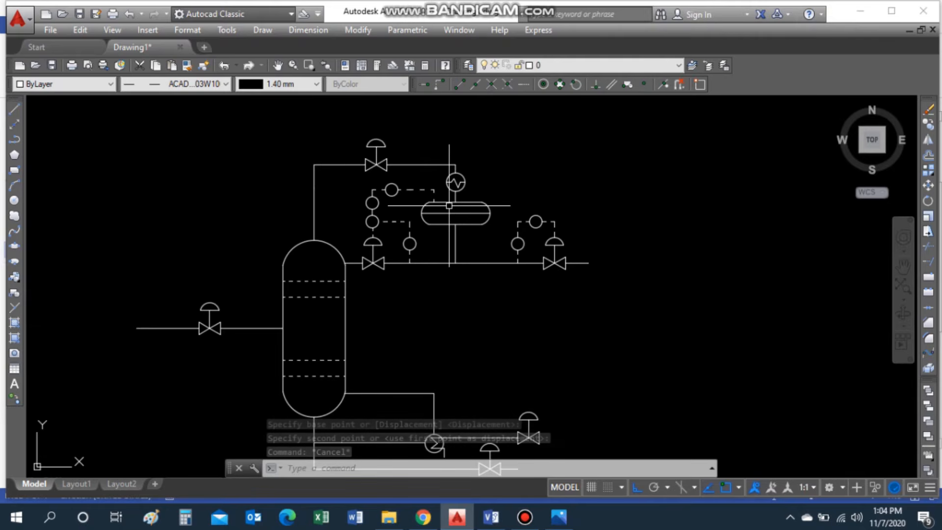
pyautogui.scroll(-1, 340, 283)
pyautogui.scroll(2, 444, 416)
pyautogui.scroll(-2, 356, 354)
pyautogui.scroll(1, 349, 349)
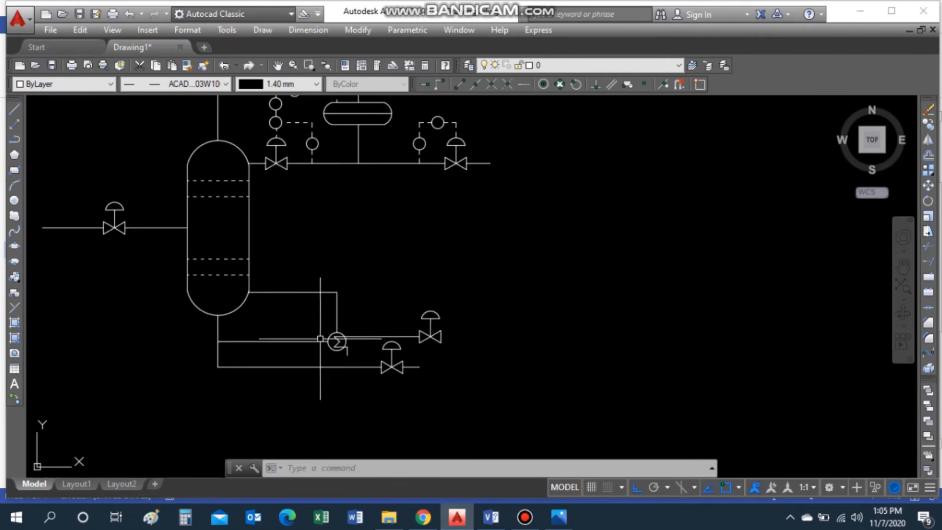
pyautogui.scroll(-1, 318, 340)
pyautogui.write('m')
pyautogui.press('Return')
pyautogui.click(265, 168)
pyautogui.press('Return')
pyautogui.click(233, 284)
pyautogui.press('Escape')
pyautogui.moveTo(212, 65); pyautogui.dragTo(196, 78)
# Mirror the overhead line segment before the valve about the column's horizontal mid-axis, keeping the original.
pyautogui.write('mi')
pyautogui.press('Return')
pyautogui.click(268, 167)
pyautogui.press('Return')
pyautogui.click(237, 267)
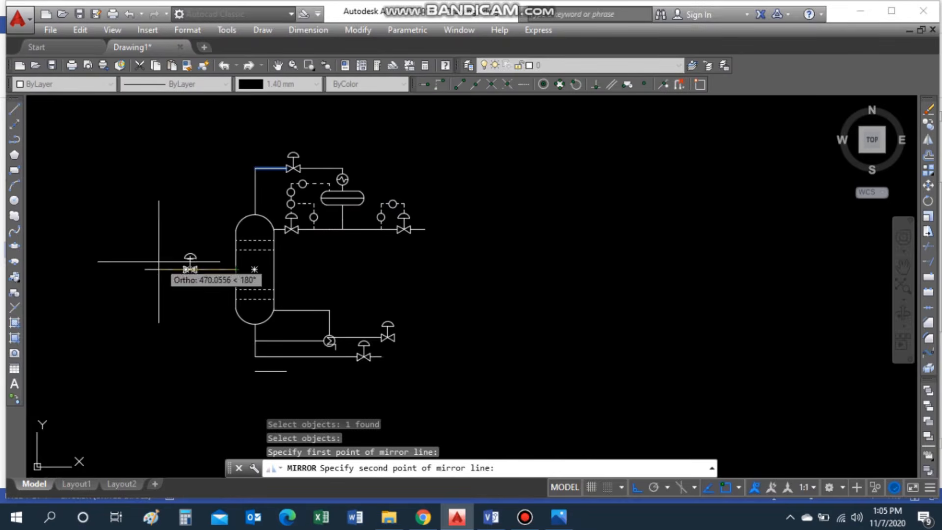
pyautogui.click(157, 261)
pyautogui.press('Return')
# Stretch the column's bottom outlet line down to the mirrored segment and delete the old horizontal bottoms line.
pyautogui.scroll(2, 211, 295)
pyautogui.scroll(-3, 210, 324)
pyautogui.scroll(4, 186, 275)
pyautogui.click(156, 231)
pyautogui.click(156, 259)
pyautogui.click(156, 315)
pyautogui.click(278, 259)
pyautogui.press('Delete')
# Draw a horizontal bottoms line from the mirrored segment's end rightward to align with the distillate line's end.
pyautogui.write('l')
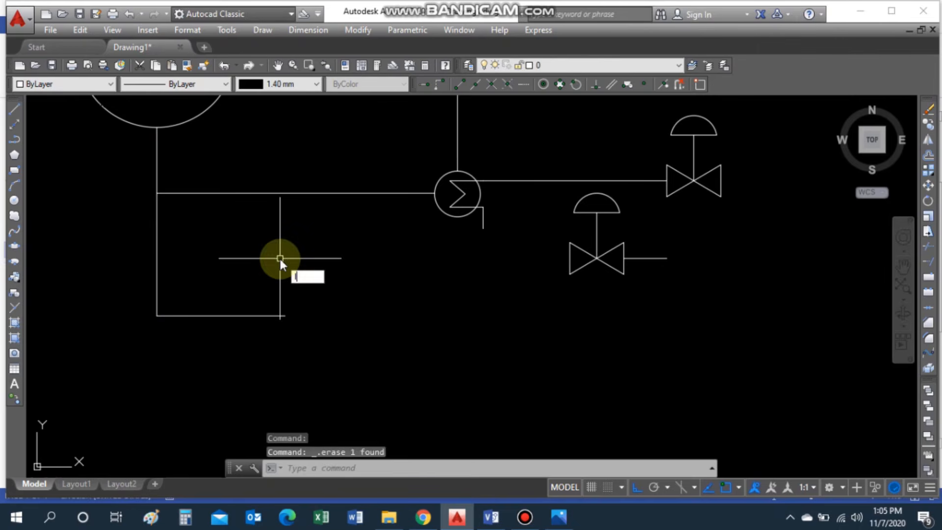
pyautogui.press('Return')
pyautogui.click(285, 315)
pyautogui.scroll(-4, 691, 303)
pyautogui.click(713, 307)
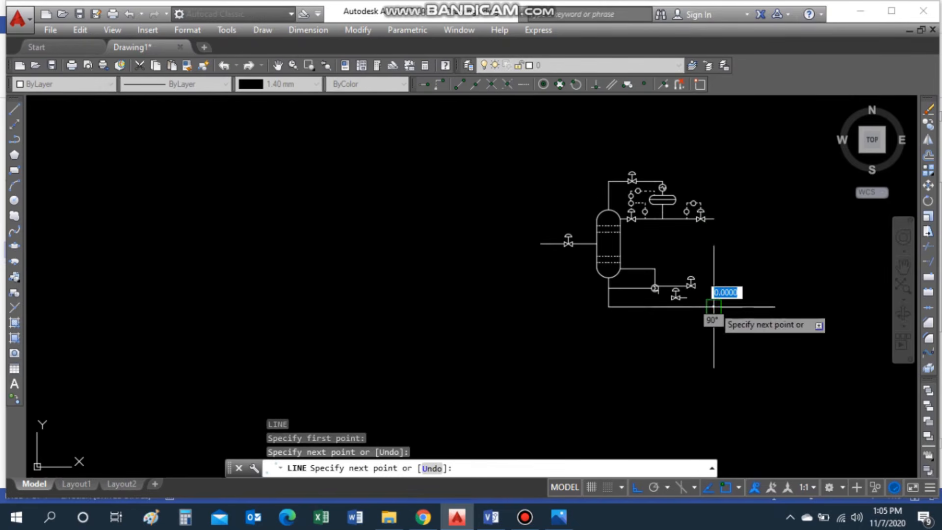
pyautogui.press('Escape')
# Move the loose control valve and its short outlet line straight down onto the horizontal bottoms line.
pyautogui.scroll(1, 753, 302)
pyautogui.moveTo(752, 302); pyautogui.dragTo(583, 301, button='middle')
pyautogui.scroll(5, 535, 245)
pyautogui.write('m')
pyautogui.press('Return')
pyautogui.click(332, 340)
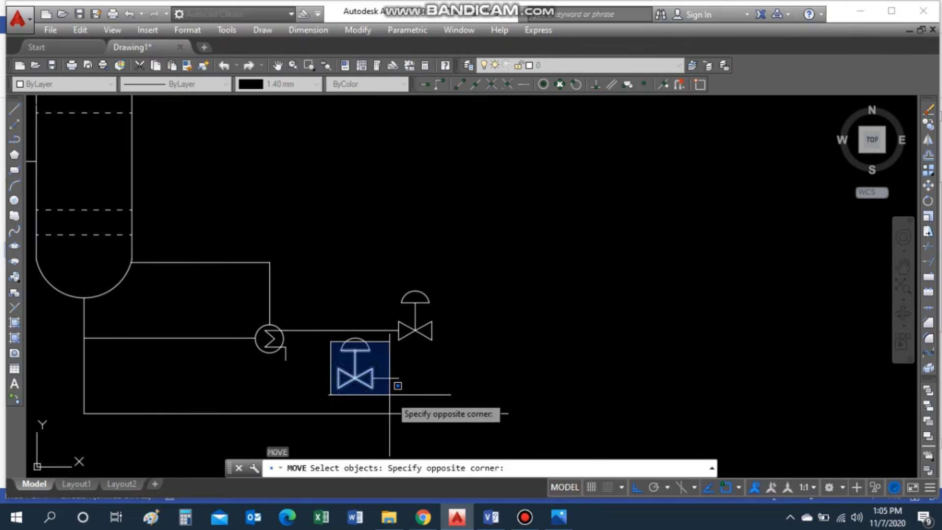
pyautogui.click(390, 395)
pyautogui.click(387, 378)
pyautogui.click(368, 346)
pyautogui.press('Return')
pyautogui.click(355, 379)
pyautogui.press('F8')
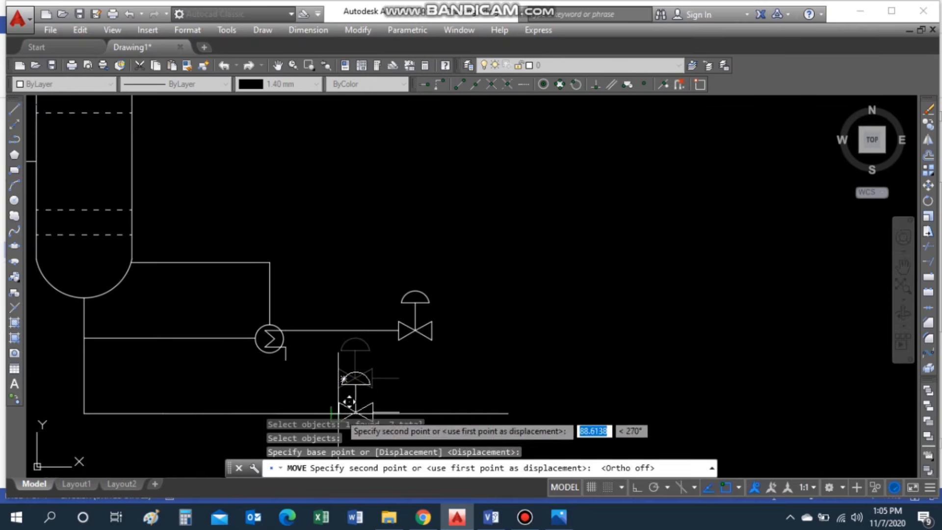
pyautogui.click(356, 413)
pyautogui.press('Escape')
# Draw a horizontal outlet line from the reboiler line's valve to align with the bottoms line's end, joining its segments.
pyautogui.scroll(4, 355, 413)
pyautogui.write('l')
pyautogui.press('Return')
pyautogui.click(561, 135)
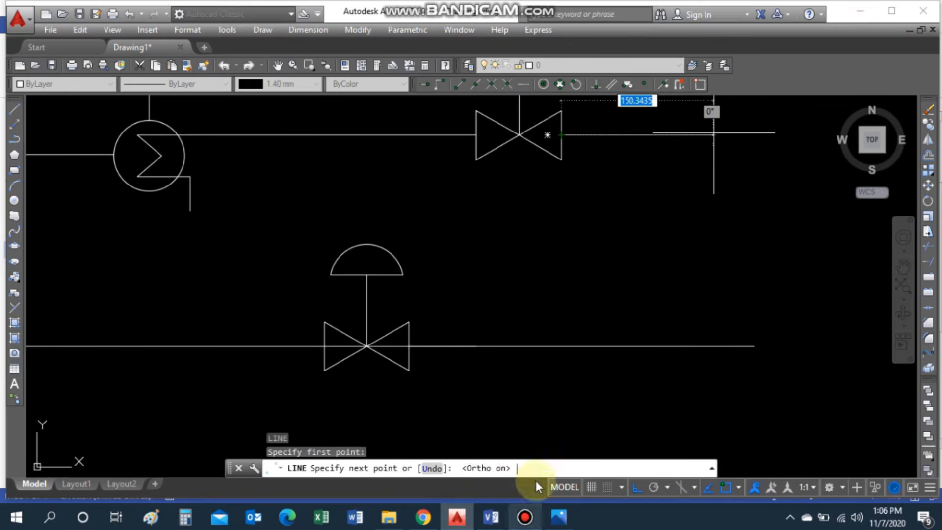
pyautogui.press('F8')
pyautogui.click(745, 126)
pyautogui.click(755, 135)
pyautogui.press('Escape')
pyautogui.write('j')
pyautogui.press('Return')
pyautogui.click(729, 135)
pyautogui.click(748, 135)
pyautogui.press('Return')
# Trim the part of the bottoms line that runs through the control valve body.
pyautogui.write('tr')
pyautogui.scroll(3, 451, 273)
pyautogui.click(460, 252)
pyautogui.click(528, 253)
pyautogui.scroll(-5, 550, 240)
pyautogui.moveTo(546, 175); pyautogui.dragTo(544, 276, button='middle')
pyautogui.press('Escape')
pyautogui.moveTo(496, 302); pyautogui.dragTo(499, 299, button='middle')
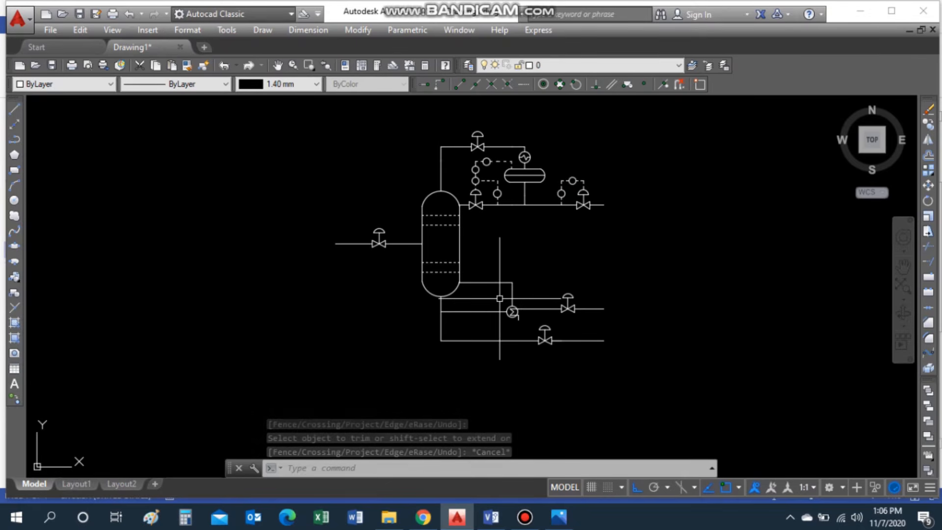
pyautogui.scroll(2, 581, 194)
pyautogui.write('mi')
pyautogui.press('space')
pyautogui.press('Escape')
# Copy the reflux valve's flow loop, with both circles and dashed lines, onto the reboiler line's control valve.
pyautogui.write('co')
pyautogui.press('space')
pyautogui.scroll(4, 423, 178)
pyautogui.click(419, 172)
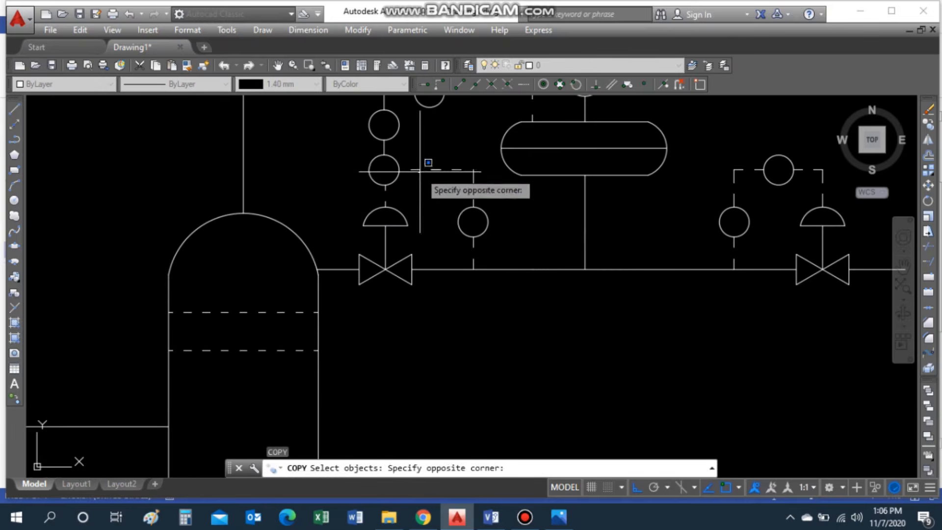
pyautogui.click(388, 184)
pyautogui.press('space')
pyautogui.click(385, 208)
pyautogui.scroll(-5, 479, 274)
pyautogui.scroll(8, 421, 253)
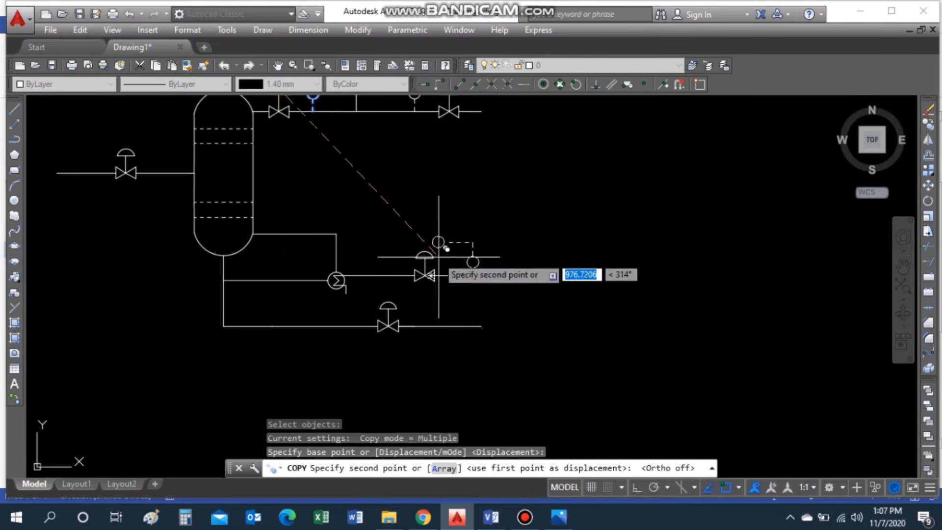
pyautogui.scroll(-7, 441, 255)
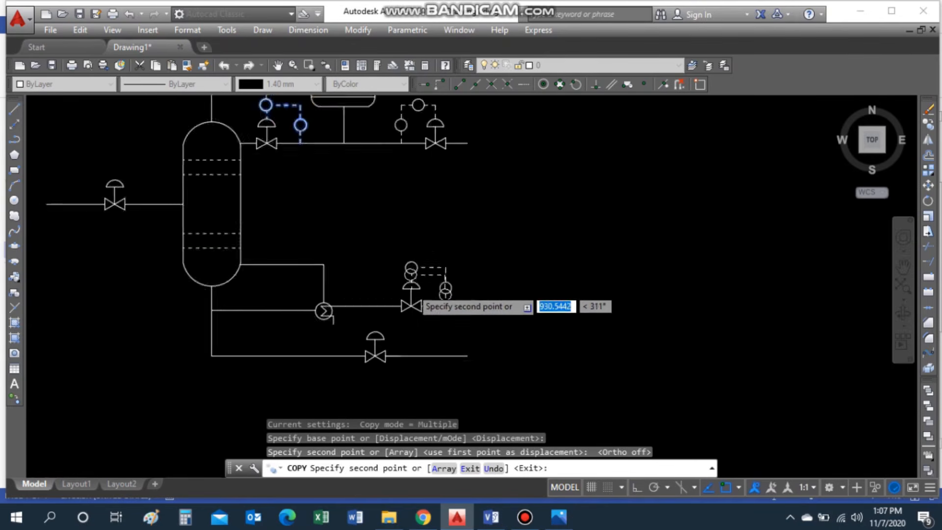
pyautogui.scroll(1, 410, 294)
pyautogui.press('Escape')
pyautogui.scroll(2, 399, 263)
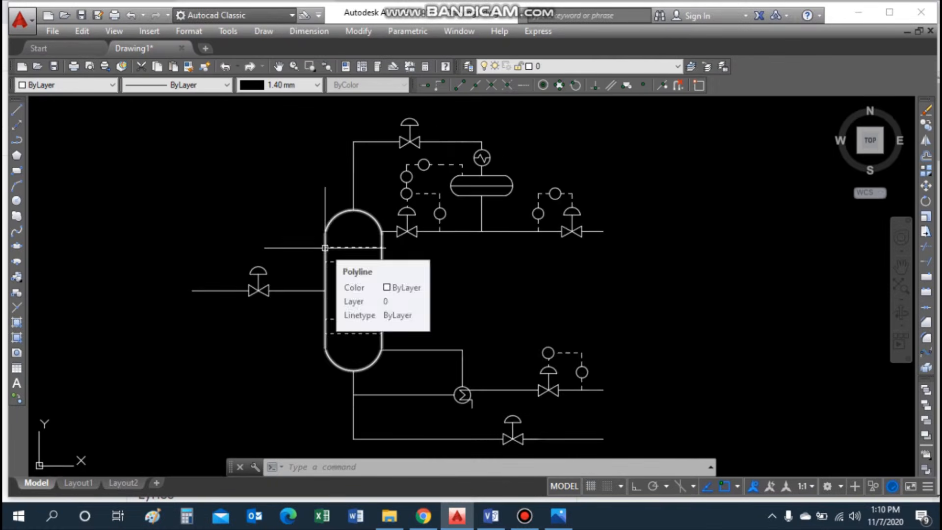
# Draw a short horizontal stub outward from the column's left wall, just above the upper trays.
pyautogui.scroll(5, 328, 238)
pyautogui.press('l')
pyautogui.press('Return')
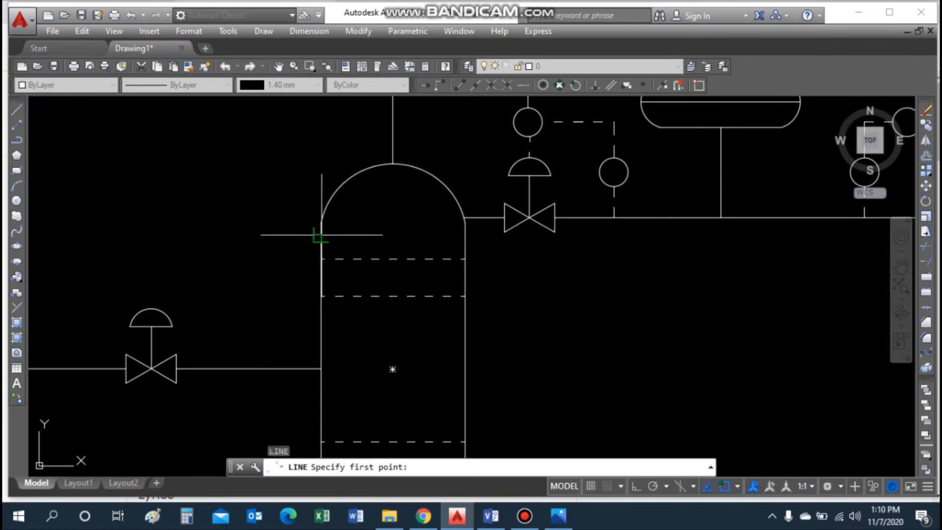
pyautogui.click(321, 234)
pyautogui.click(322, 235)
pyautogui.press('Escape')
pyautogui.write('l')
pyautogui.press('Return')
pyautogui.click(321, 235)
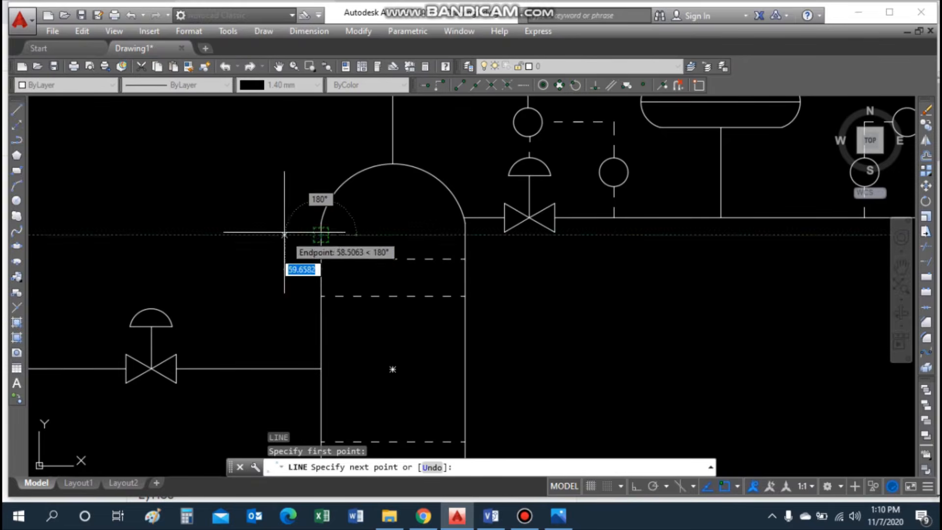
pyautogui.click(270, 231)
pyautogui.press('Escape')
pyautogui.scroll(-3, 285, 208)
pyautogui.scroll(2, 343, 179)
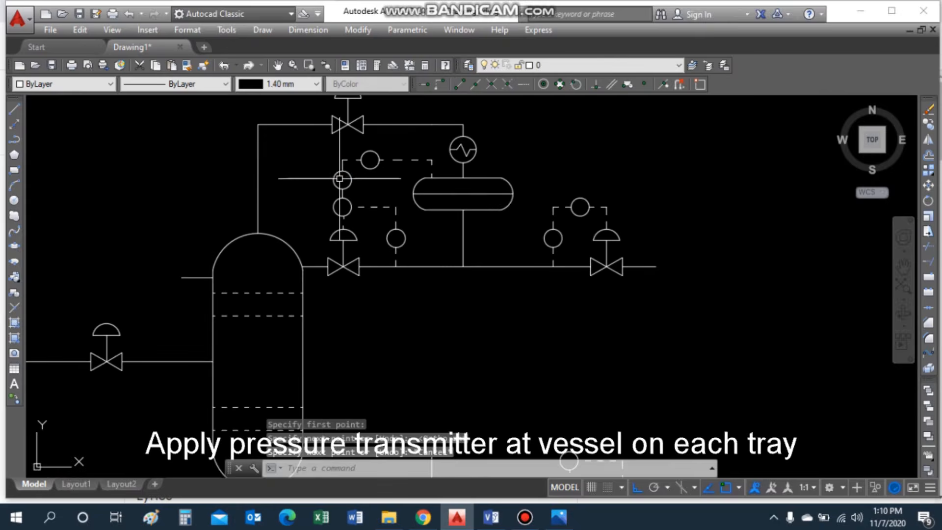
# Copy the controller circle above the reflux valve to the outer end of the column's new stub.
pyautogui.press('Escape')
pyautogui.write('cond')
pyautogui.scroll(5, 340, 181)
pyautogui.click(332, 194)
pyautogui.press('Return')
pyautogui.click(347, 178)
pyautogui.scroll(-5, 309, 199)
pyautogui.press('F8')
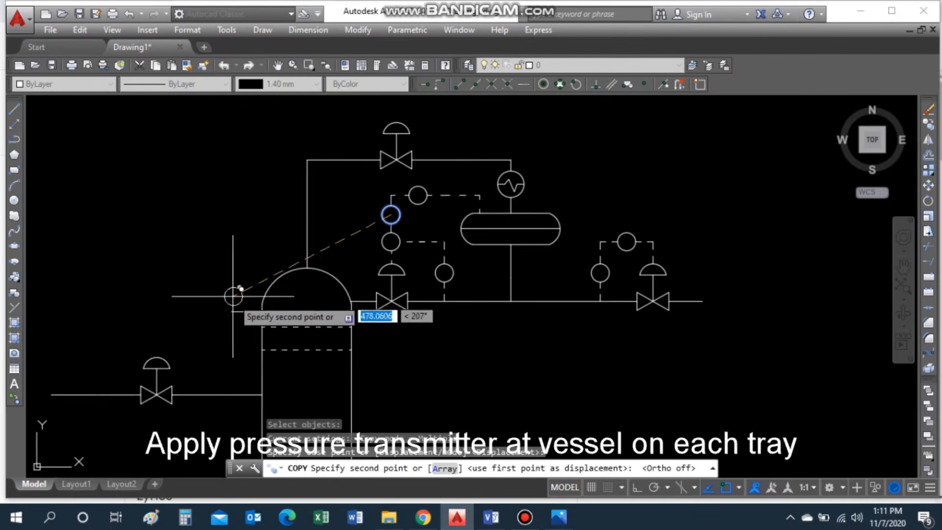
pyautogui.scroll(7, 227, 293)
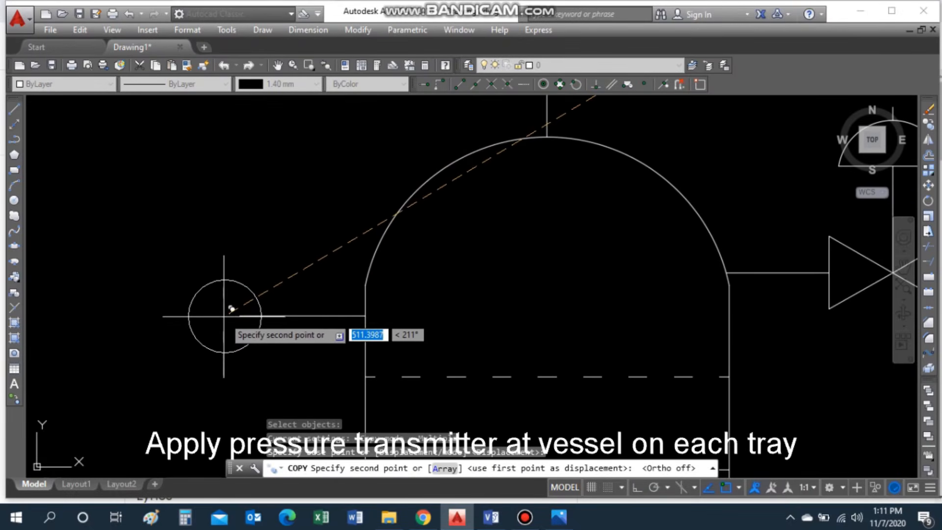
pyautogui.click(227, 280)
pyautogui.press('Escape')
# Copy the transmitter circle again so it meets the stub's outer end, and delete the misplaced circle.
pyautogui.scroll(-2, 275, 314)
pyautogui.write('cp')
pyautogui.click(263, 306)
pyautogui.press('Return')
pyautogui.click(268, 294)
pyautogui.click(255, 316)
pyautogui.scroll(2, 266, 279)
pyautogui.click(267, 277)
pyautogui.press('Delete')
pyautogui.scroll(-3, 272, 329)
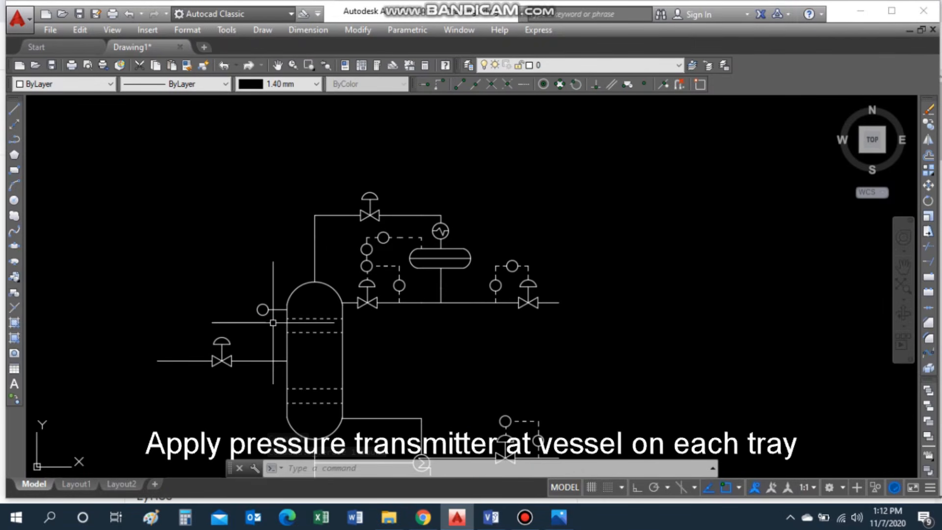
# Shorten the transmitter stub at its outer end and move the circle in to meet it.
pyautogui.scroll(4, 270, 317)
pyautogui.click(265, 299)
pyautogui.click(241, 299)
pyautogui.click(263, 299)
pyautogui.press('Escape')
pyautogui.write('m')
pyautogui.click(240, 312)
pyautogui.scroll(-5, 295, 314)
# Try to move the pressure transmitter and its stub down to between the two upper trays.
pyautogui.click(266, 298)
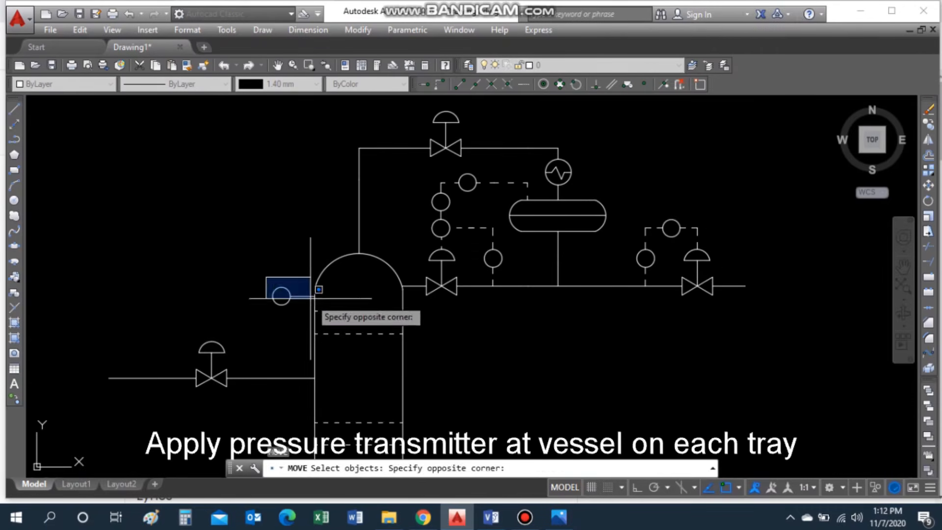
pyautogui.press('Return')
pyautogui.click(314, 296)
pyautogui.click(314, 322)
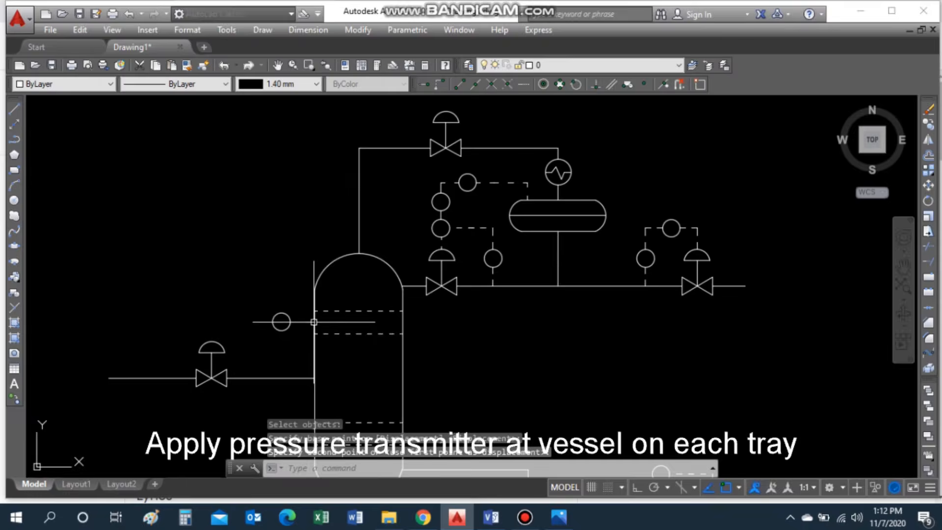
# Copy the pressure transmitter and its stub down the column wall to between the two upper trays and just below them.
pyautogui.write('cp')
pyautogui.click(304, 297)
pyautogui.click(290, 301)
pyautogui.press('Return')
pyautogui.click(315, 297)
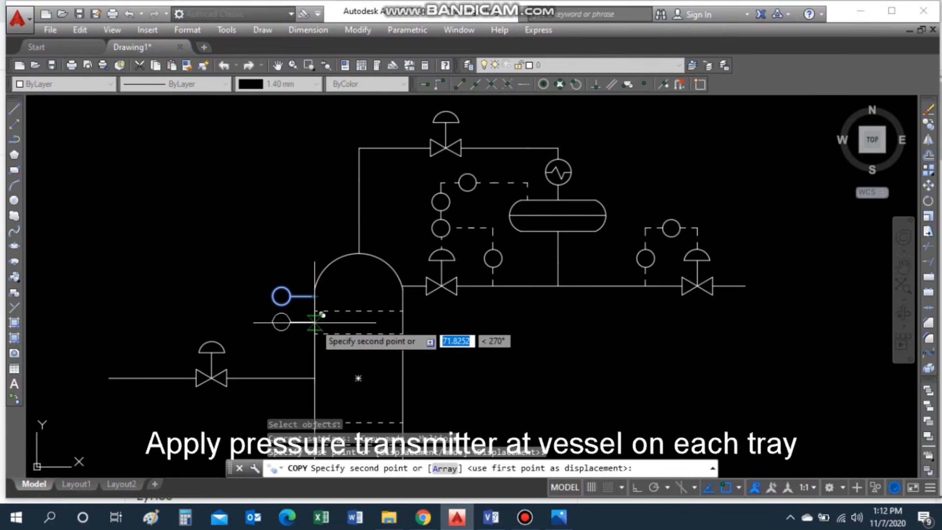
pyautogui.click(315, 323)
pyautogui.scroll(5, 325, 348)
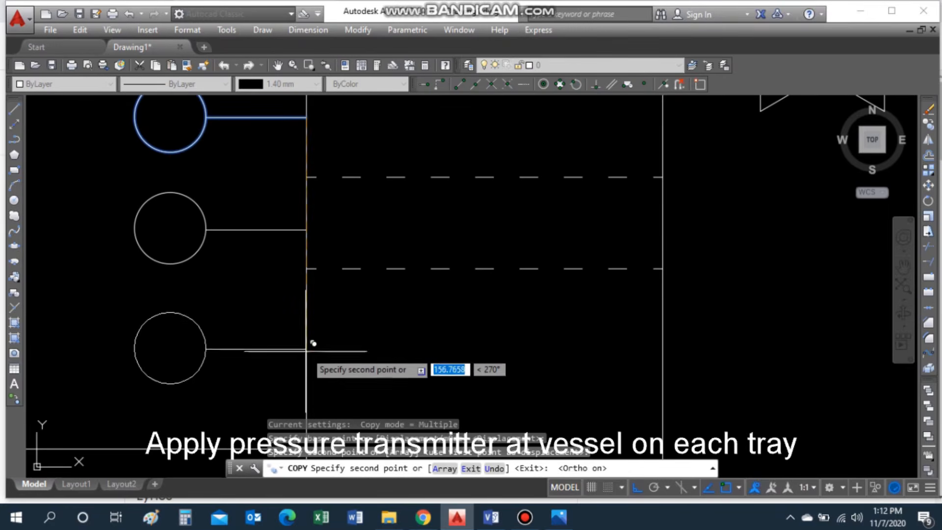
# Place further pressure transmitter copies on the column wall above, between and below the two lower trays.
pyautogui.scroll(-5, 314, 352)
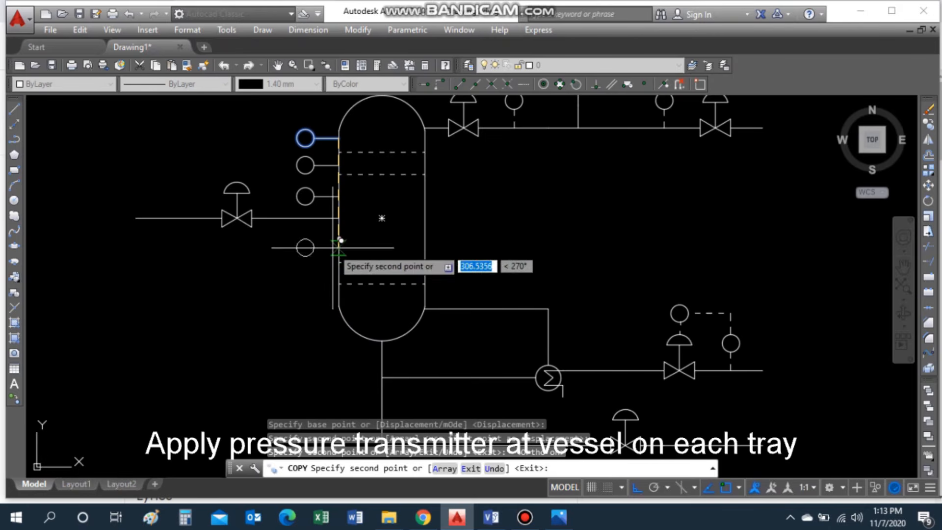
pyautogui.scroll(2, 339, 250)
pyautogui.click(336, 250)
pyautogui.click(336, 312)
pyautogui.scroll(-3, 336, 313)
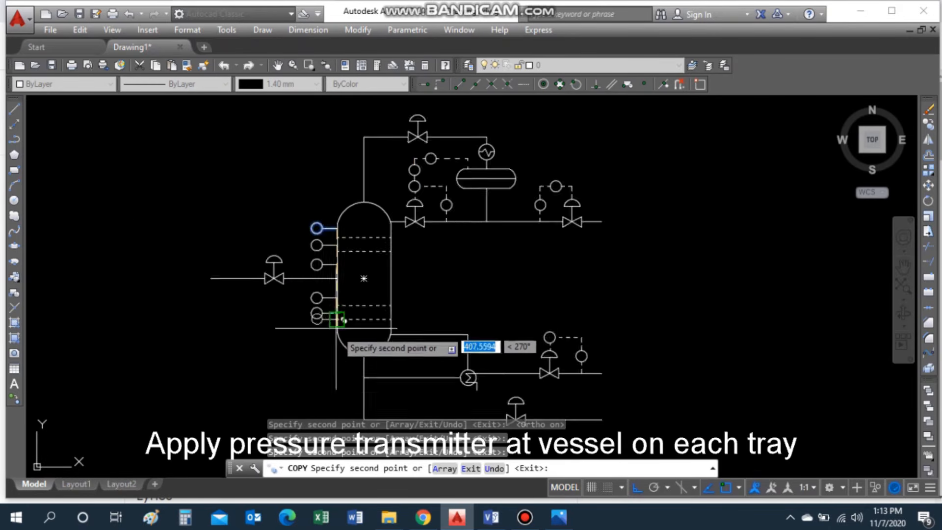
pyautogui.scroll(3, 337, 330)
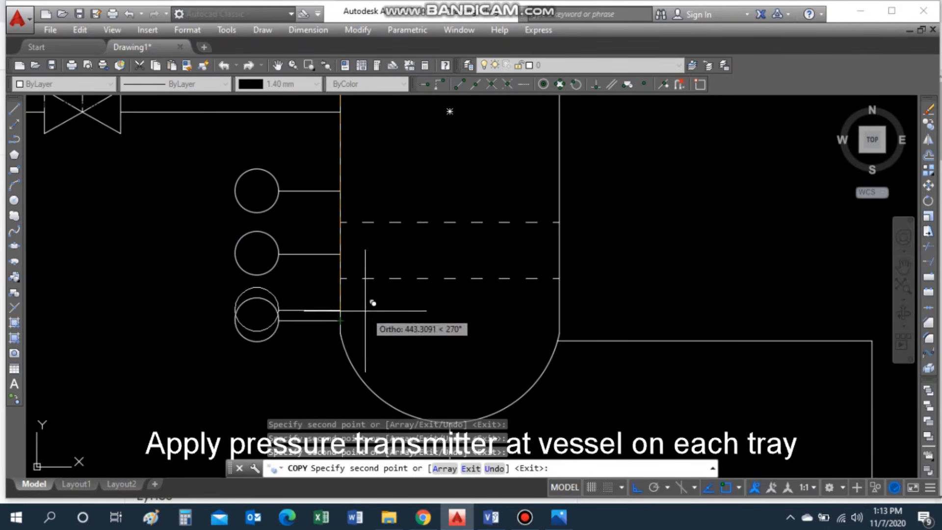
pyautogui.scroll(-3, 365, 310)
pyautogui.press('Return')
pyautogui.scroll(2, 579, 382)
pyautogui.scroll(-4, 574, 376)
pyautogui.scroll(4, 569, 378)
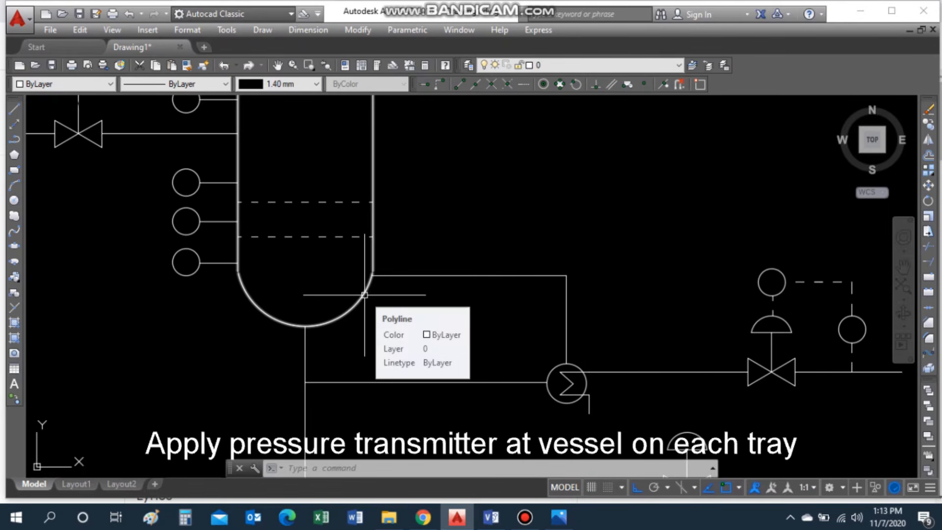
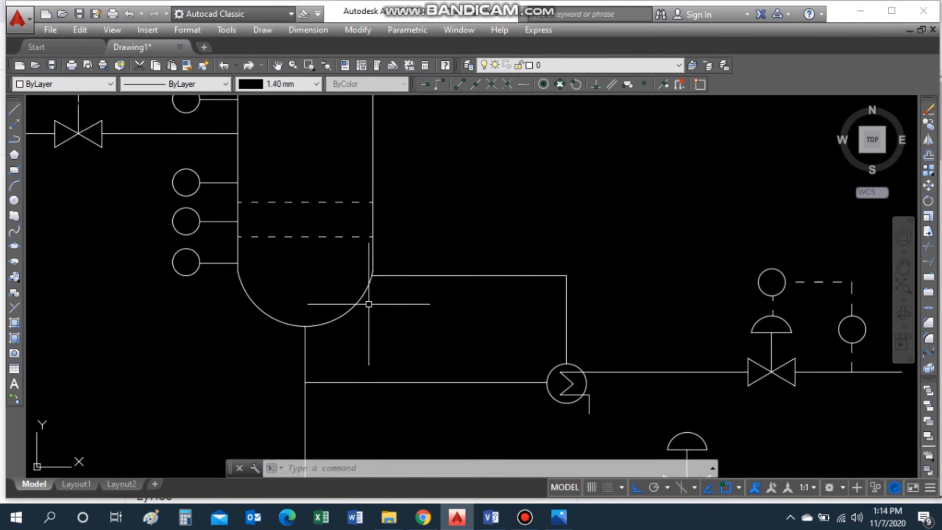
pyautogui.press('l')
pyautogui.press('Return')
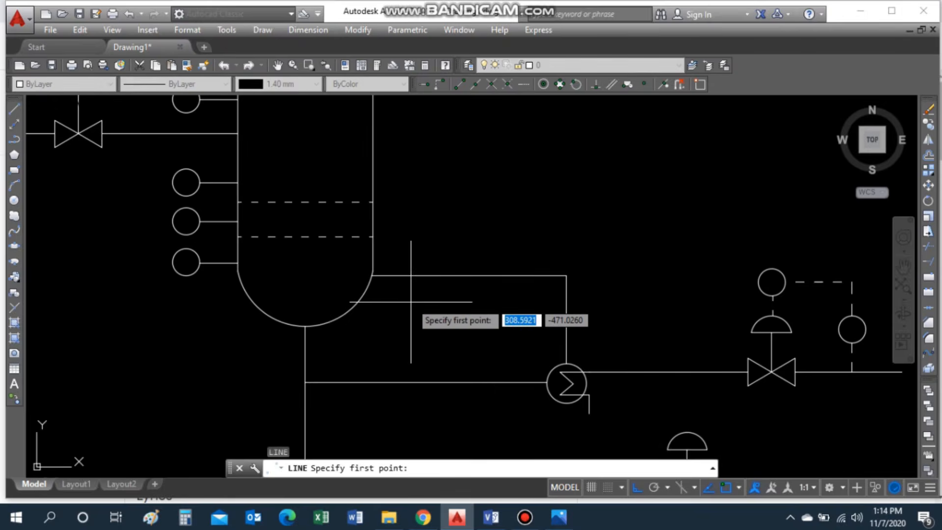
pyautogui.scroll(-3, 411, 302)
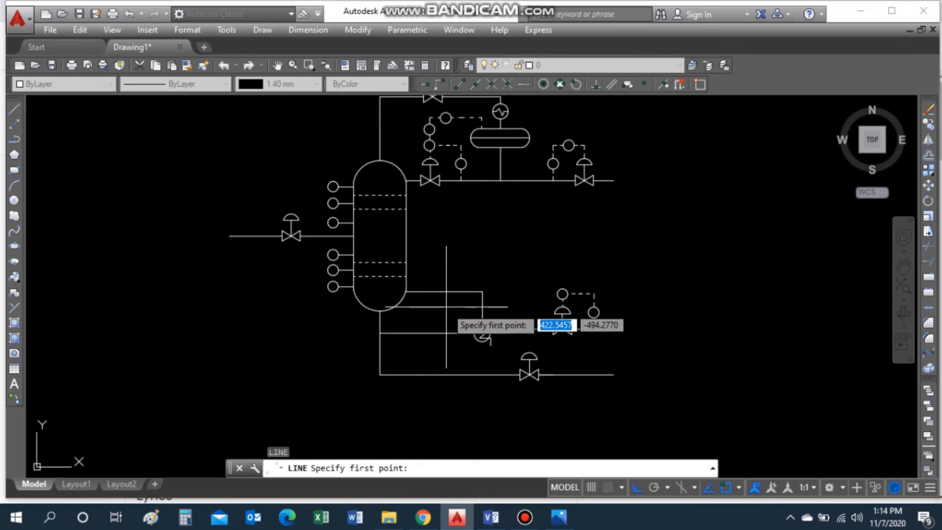
pyautogui.scroll(4, 520, 332)
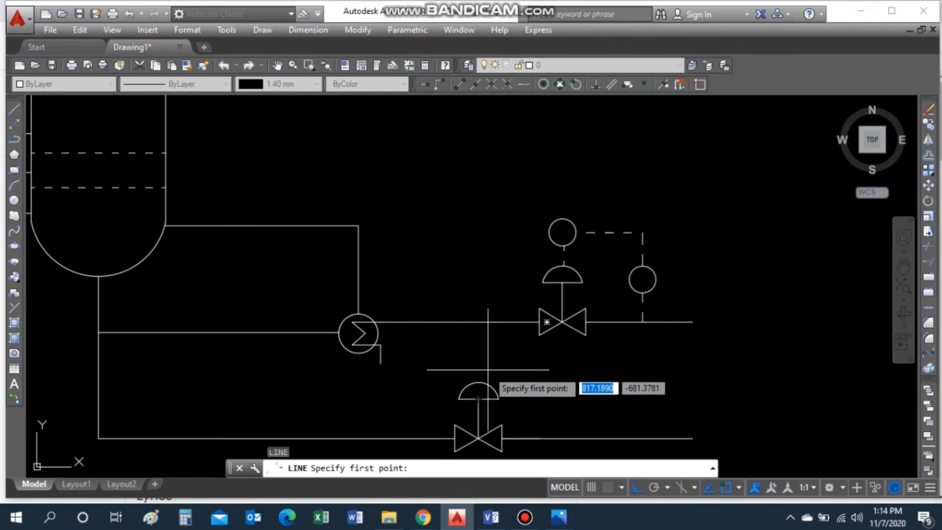
pyautogui.moveTo(463, 401); pyautogui.dragTo(460, 366, button='middle')
pyautogui.press('Escape')
pyautogui.press('Return')
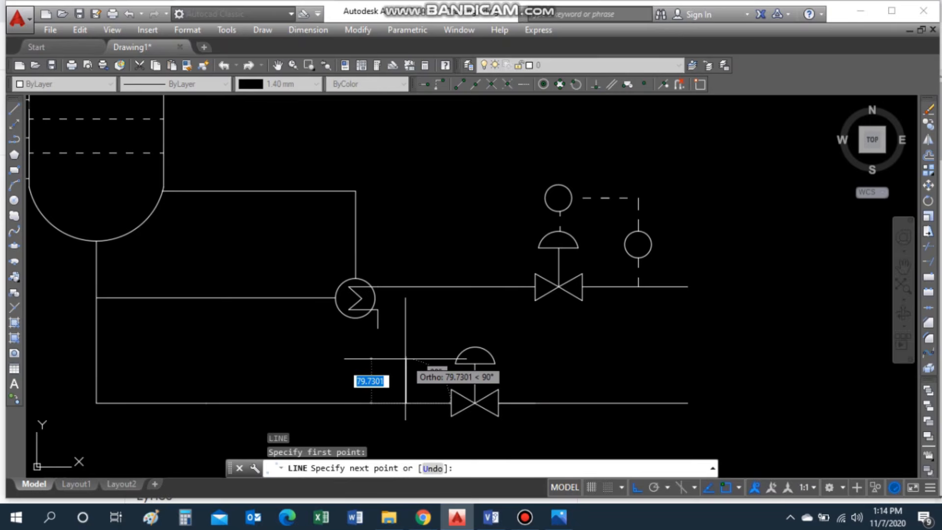
pyautogui.press('Escape')
# Draw a signal line from the bottoms valve's actuator upward, left, and down to the bottoms line before the valve.
pyautogui.press('Return')
pyautogui.click(475, 347)
pyautogui.click(475, 327)
pyautogui.click(407, 327)
pyautogui.click(406, 347)
pyautogui.press('Escape')
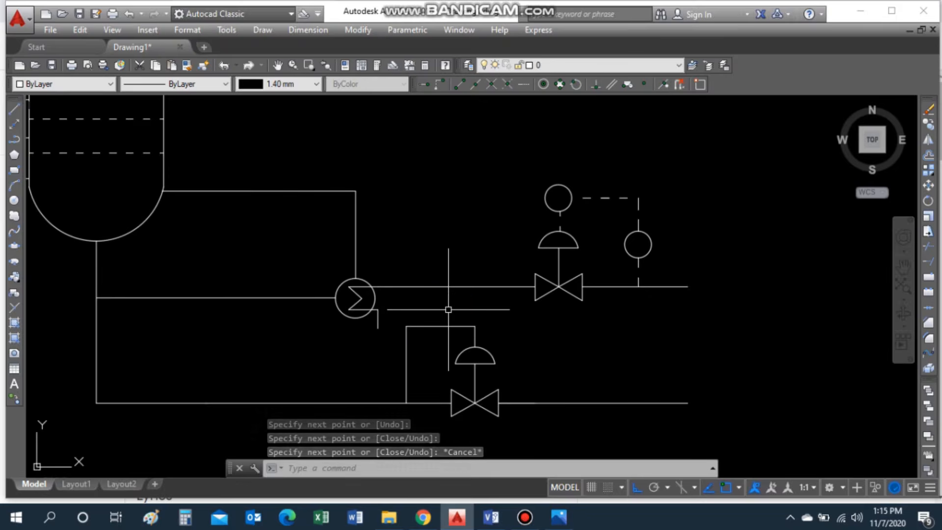
# Draw a horizontal signal line in two segments between the reboiler valve's actuator and the column's lower head.
pyautogui.press('Return')
pyautogui.click(407, 221)
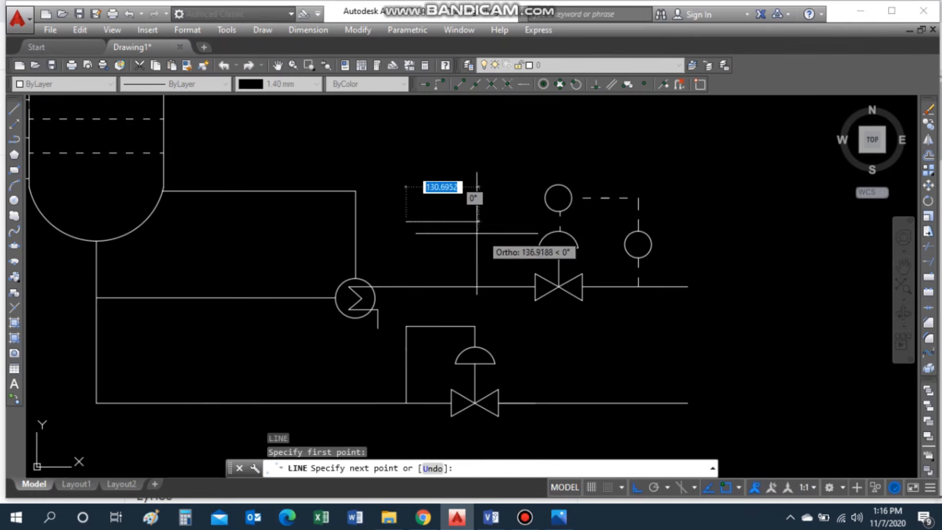
pyautogui.click(540, 222)
pyautogui.press('Escape')
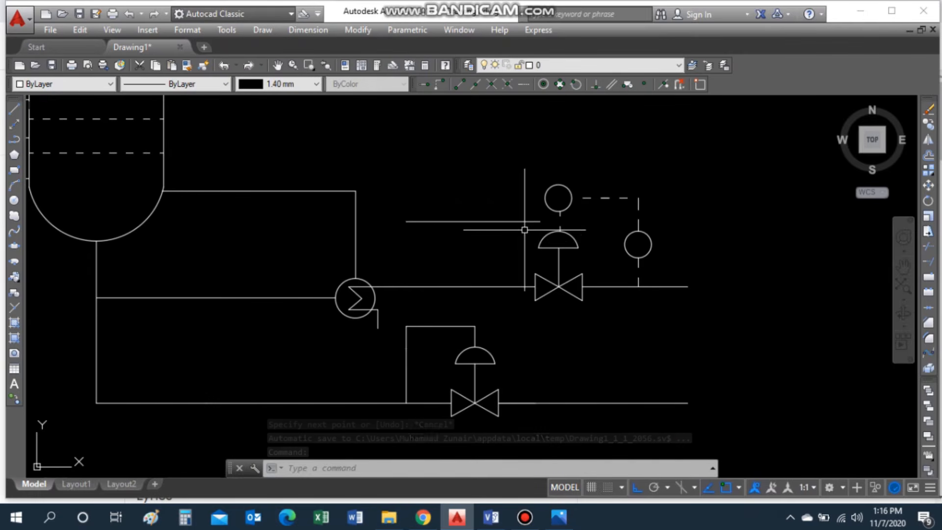
pyautogui.press('Return')
pyautogui.click(406, 221)
pyautogui.write('tr')
pyautogui.click(133, 222)
pyautogui.press('Escape')
# Move both horizontal signal line segments slightly left, away from the reboiler valve's actuator.
pyautogui.write('m')
pyautogui.click(439, 221)
pyautogui.click(391, 222)
pyautogui.press('Return')
pyautogui.click(539, 222)
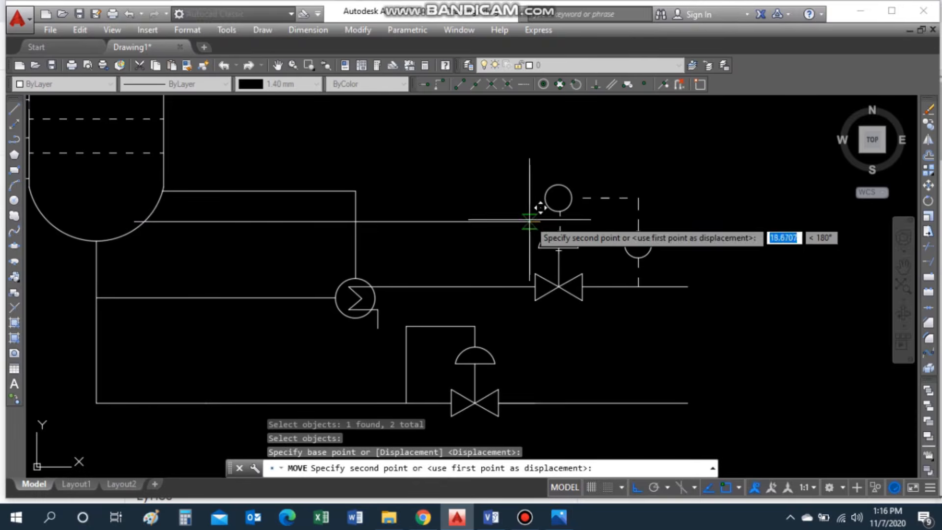
pyautogui.click(534, 221)
# Connect the horizontal signal line's right end to the reboiler valve's actuator with a short horizontal and vertical line.
pyautogui.write('l')
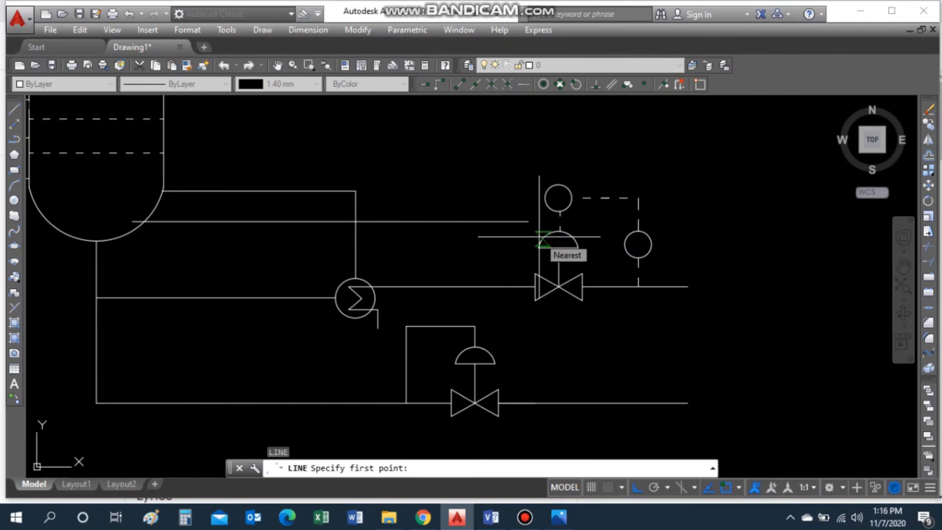
pyautogui.click(544, 221)
pyautogui.click(544, 238)
pyautogui.press('Escape')
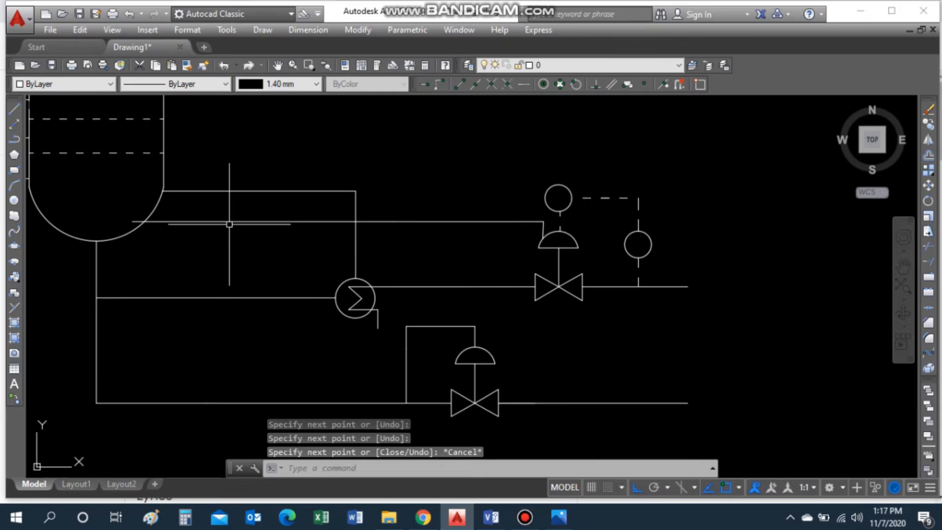
# Trim the part of the horizontal signal line that extends inside the column's lower head.
pyautogui.write('tr')
pyautogui.scroll(3, 137, 221)
pyautogui.click(137, 222)
pyautogui.scroll(-4, 226, 214)
pyautogui.press('Escape')
# Join the horizontal signal line segments between the column's lower head and the reboiler valve's actuator into one polyline.
pyautogui.scroll(1, 379, 208)
pyautogui.click(368, 219)
pyautogui.press('Escape')
pyautogui.write('j')
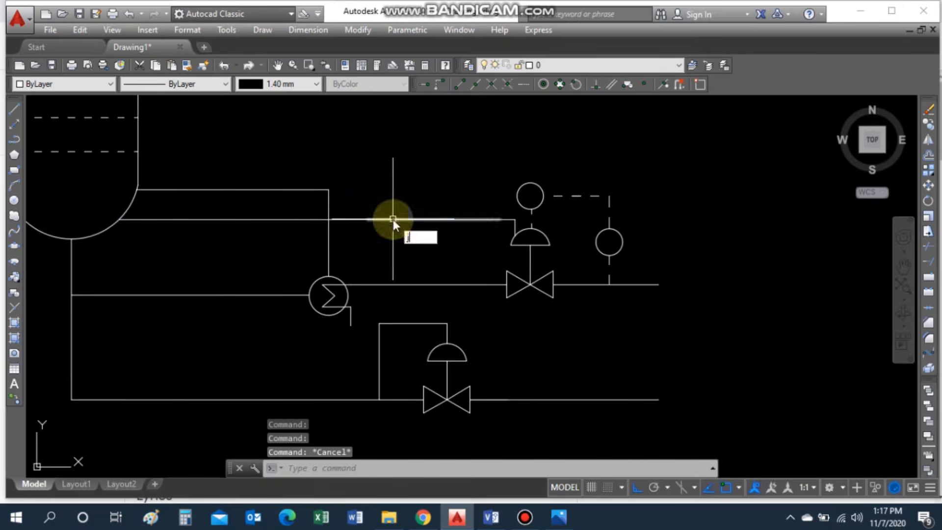
pyautogui.click(348, 219)
pyautogui.click(411, 219)
pyautogui.scroll(3, 520, 221)
pyautogui.click(499, 228)
pyautogui.scroll(-3, 500, 229)
pyautogui.press('space')
# Assign the dashed ACAD_ISO03W100 linetype to the joined signal line between the column's lower head and the reboiler valve's actuator.
pyautogui.click(299, 225)
pyautogui.click(206, 84)
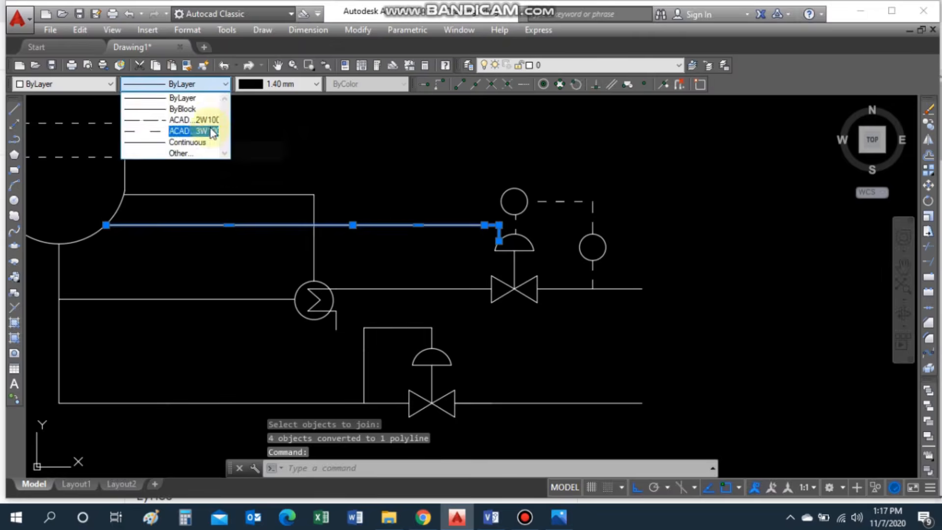
pyautogui.click(211, 131)
pyautogui.press('Escape')
# Assign the dashed ACAD_ISO03W100 linetype to the signal lines connecting the bottoms line to its valve's actuator.
pyautogui.scroll(-2, 353, 181)
pyautogui.scroll(1, 375, 200)
pyautogui.scroll(2, 384, 256)
pyautogui.click(383, 260)
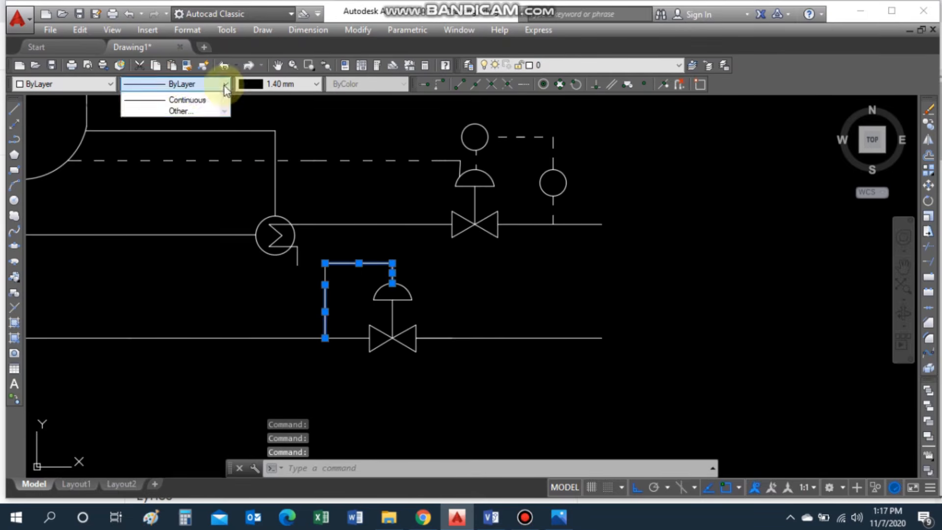
pyautogui.click(211, 131)
pyautogui.press('Escape')
pyautogui.scroll(-3, 334, 246)
# Draw a vertical line down from the dashed signal line towards the bottoms valve's loop, ending in a short horizontal segment.
pyautogui.scroll(3, 336, 239)
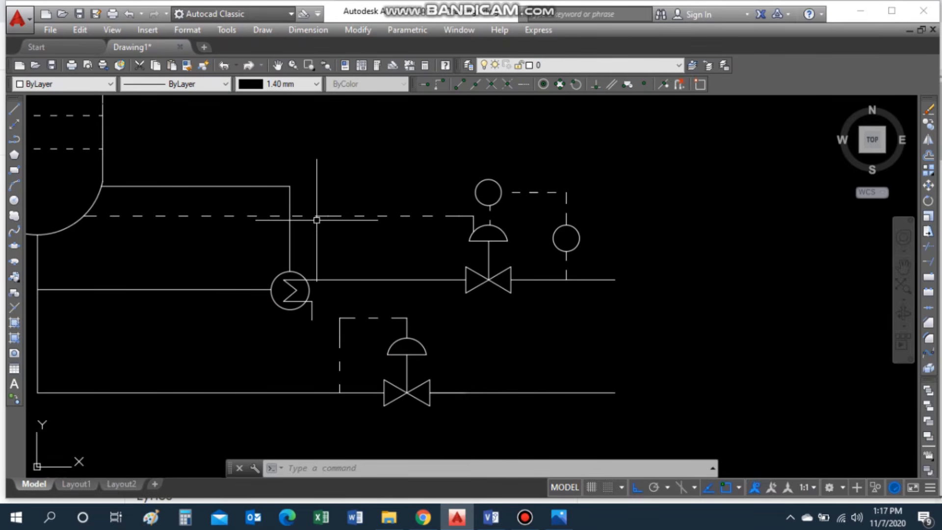
pyautogui.write('l')
pyautogui.press('Return')
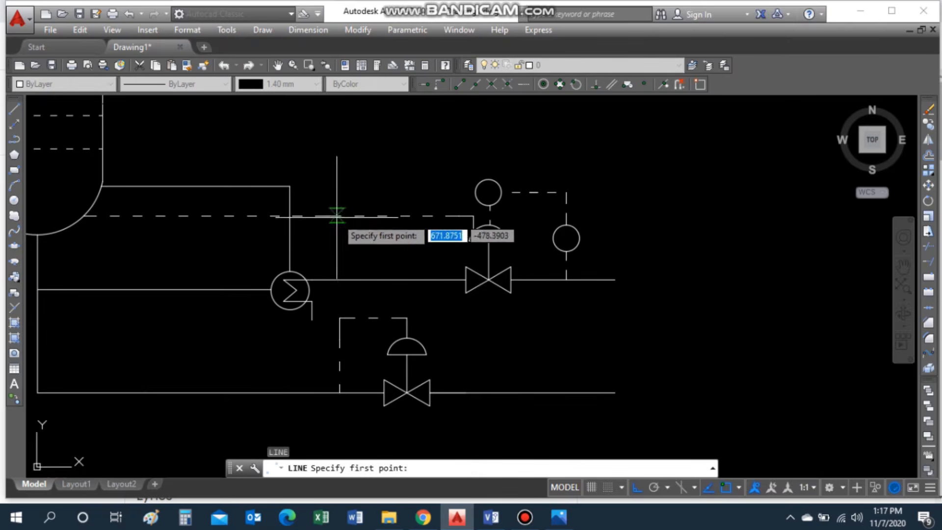
pyautogui.click(339, 216)
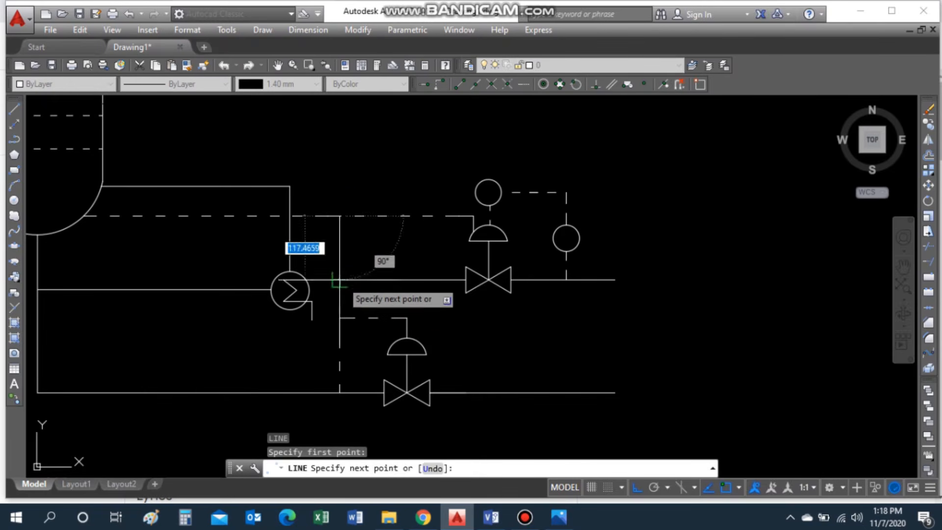
pyautogui.press('Escape')
# Copy the instrument circle above the reboiler valve's actuator onto the horizontal signal line of the bottoms valve's loop.
pyautogui.write('cp')
pyautogui.press('Return')
pyautogui.click(481, 203)
pyautogui.press('Return')
pyautogui.click(488, 192)
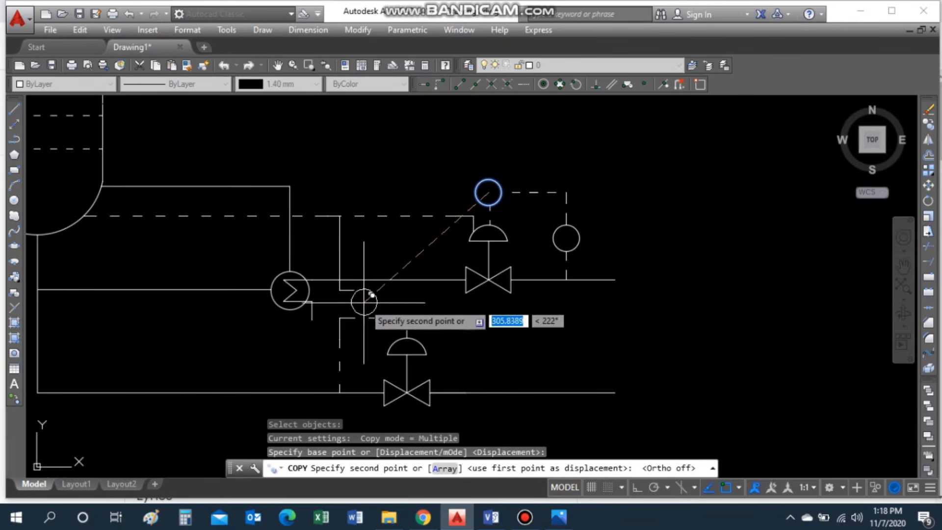
pyautogui.click(368, 311)
pyautogui.press('Escape')
# Trim the part of the bottoms loop's horizontal signal line that lies inside the copied circle.
pyautogui.write('tr')
pyautogui.press('Return')
pyautogui.press('Return')
pyautogui.click(370, 317)
pyautogui.press('Escape')
# Remove the short horizontal segment and stretch the new vertical signal line down to the level of the copied circle.
pyautogui.click(348, 290)
pyautogui.scroll(3, 340, 286)
pyautogui.click(338, 302)
pyautogui.click(338, 360)
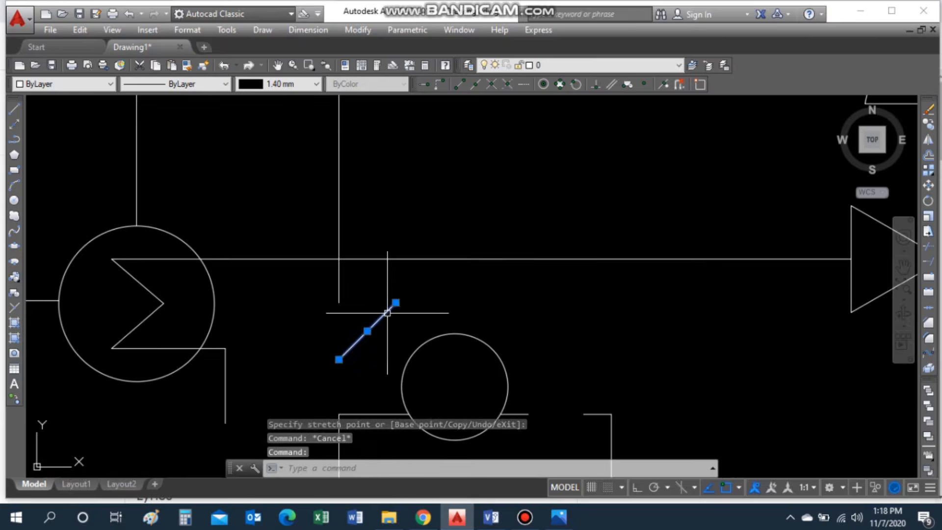
pyautogui.click(337, 352)
pyautogui.click(339, 369)
pyautogui.click(339, 303)
pyautogui.click(342, 355)
pyautogui.press('Escape')
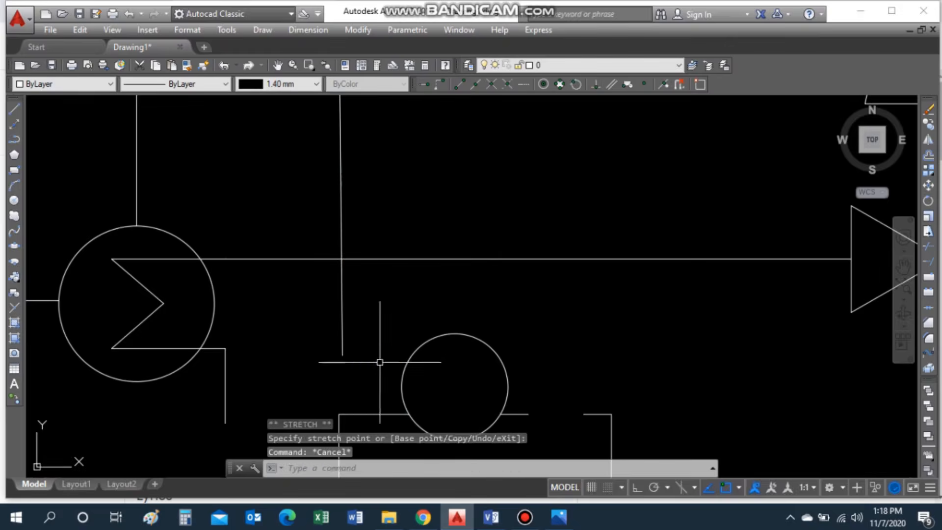
# Connect the vertical signal line's lower end to the copied circle with a horizontal line and trim the part inside the circle.
pyautogui.write('l')
pyautogui.press('Return')
pyautogui.click(343, 354)
pyautogui.press('Escape')
pyautogui.write('tr')
pyautogui.press('Return')
pyautogui.press('Return')
pyautogui.click(418, 356)
pyautogui.press('Escape')
pyautogui.scroll(-5, 451, 380)
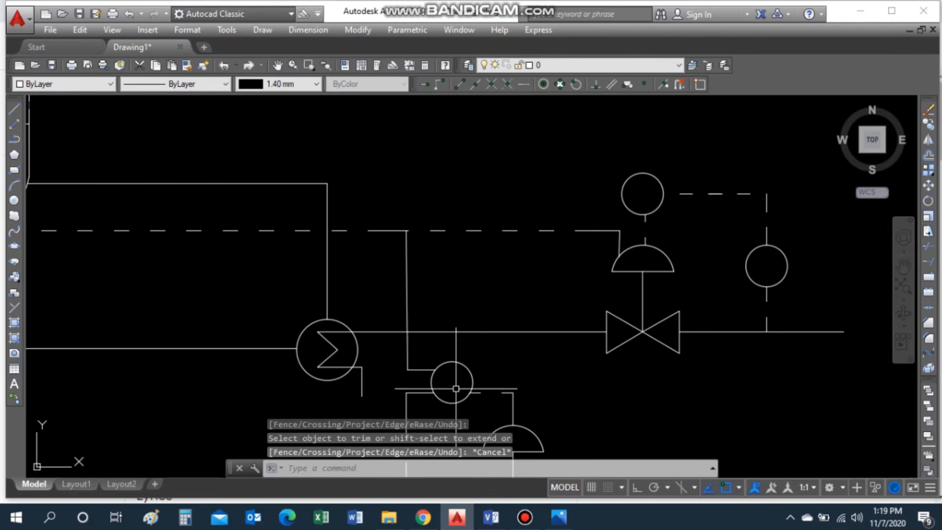
# Assign the dashed ACAD_ISO03W100 linetype to the vertical and short horizontal lines leading to the bottoms loop's circle.
pyautogui.click(226, 85)
pyautogui.click(191, 126)
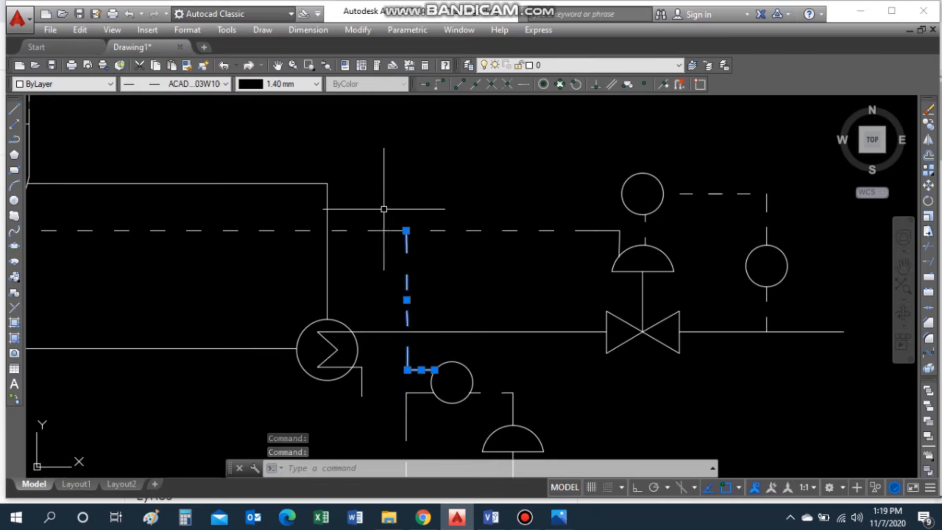
pyautogui.press('Escape')
# Draw a signal line from the column's topmost instrument circle up and across to the overhead valve's actuator.
pyautogui.scroll(4, 420, 221)
pyautogui.scroll(-10, 355, 239)
pyautogui.scroll(4, 364, 271)
pyautogui.scroll(2, 360, 273)
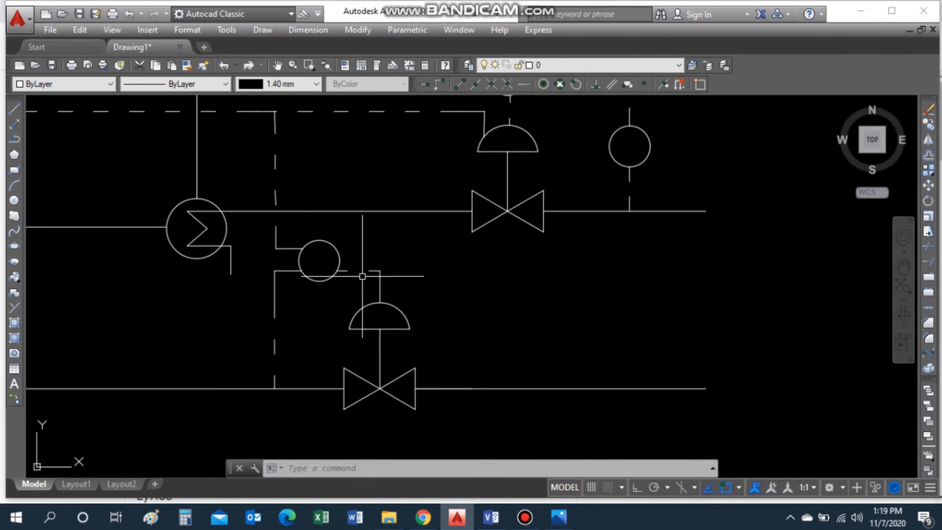
pyautogui.scroll(-4, 341, 252)
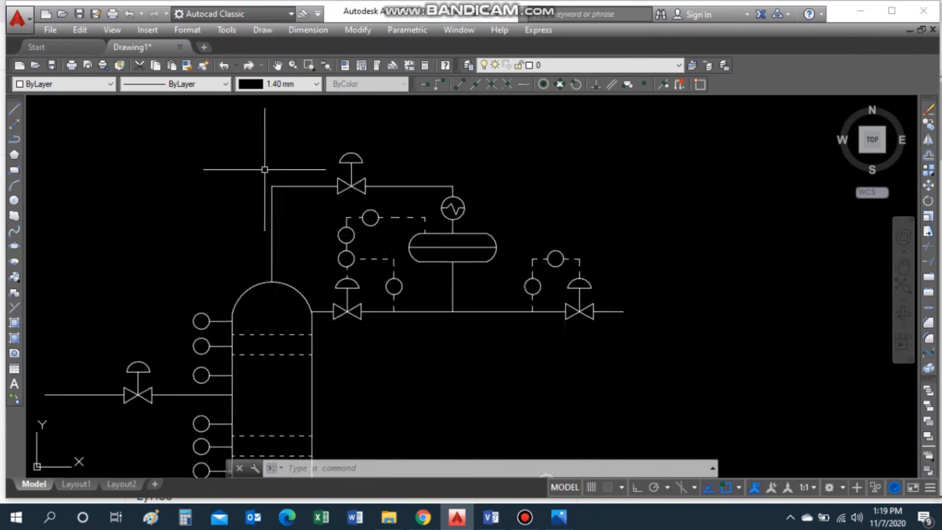
pyautogui.write('l')
pyautogui.press('Return')
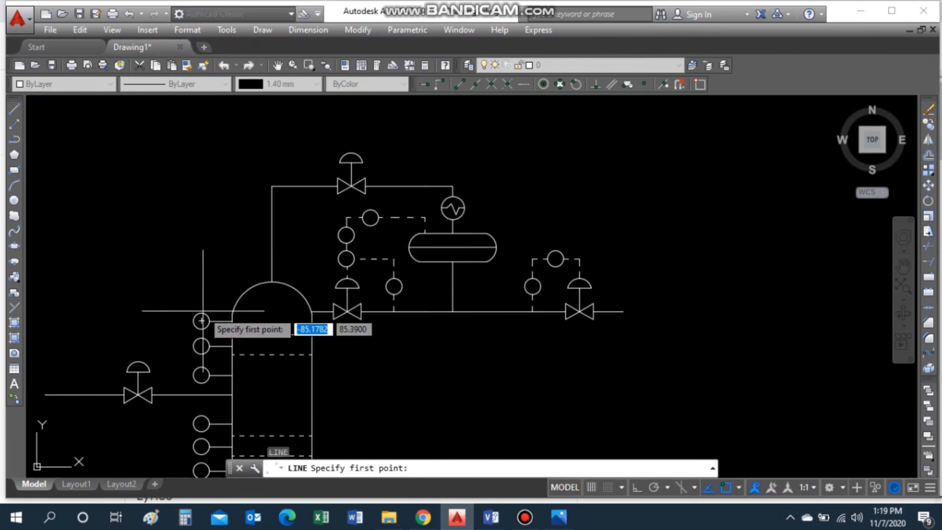
pyautogui.click(201, 313)
pyautogui.click(201, 152)
pyautogui.press('Escape')
pyautogui.press('Return')
pyautogui.click(202, 131)
pyautogui.click(202, 152)
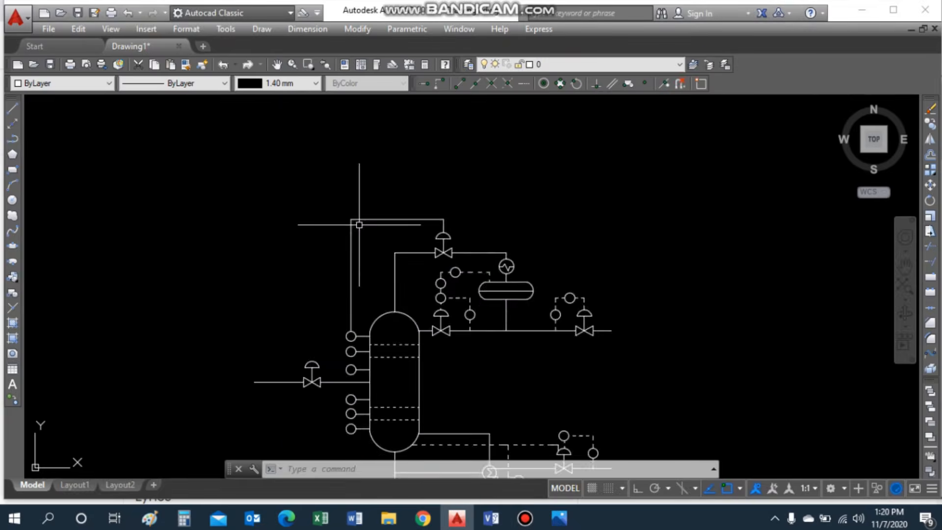
pyautogui.scroll(4, 355, 270)
pyautogui.scroll(-2, 354, 257)
pyautogui.write('co')
pyautogui.press('Return')
pyautogui.click(344, 351)
pyautogui.press('Return')
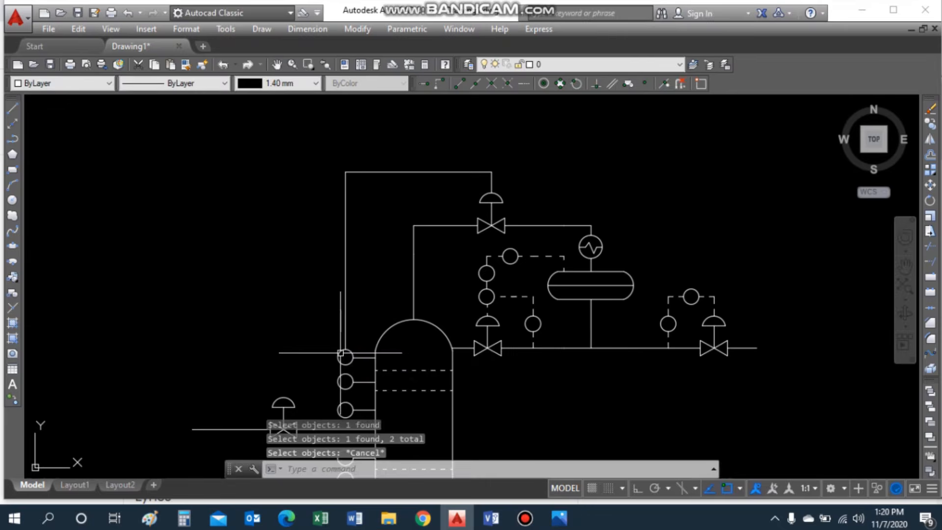
pyautogui.click(345, 357)
pyautogui.press('Escape')
# Copy the column's topmost instrument circle onto the upper corner of the signal line to the overhead valve.
pyautogui.press('Return')
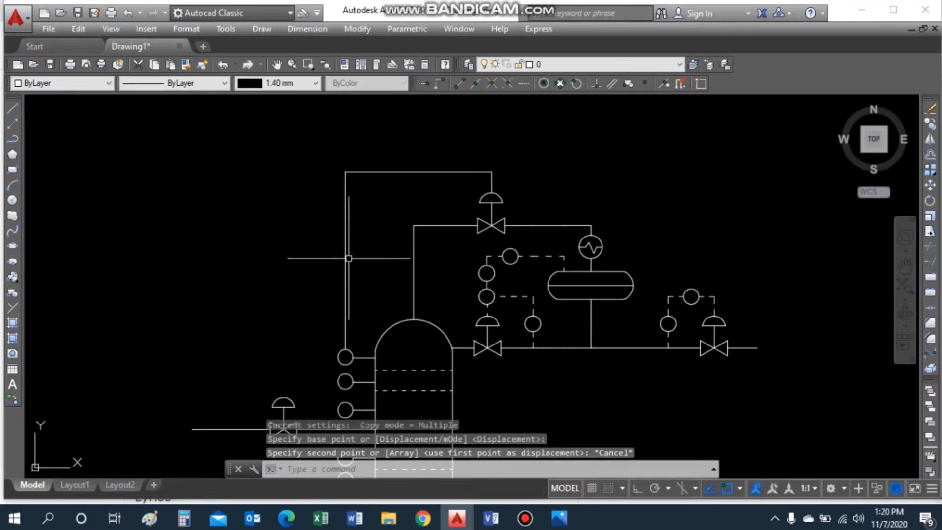
pyautogui.scroll(5, 350, 348)
pyautogui.click(350, 356)
pyautogui.press('Return')
pyautogui.click(338, 372)
pyautogui.scroll(-10, 350, 236)
pyautogui.scroll(8, 353, 192)
pyautogui.click(338, 162)
pyautogui.press('Escape')
# Trim the vertical and horizontal signal line ends inside the copied circle at the upper corner.
pyautogui.write('tr')
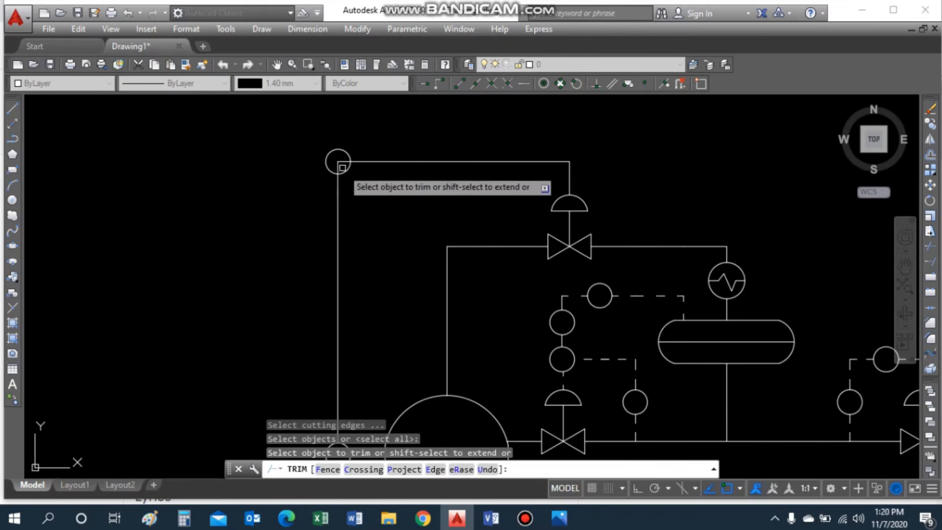
pyautogui.click(338, 168)
pyautogui.click(345, 161)
pyautogui.press('Escape')
pyautogui.press('Escape')
# Join the connected segments of the signal line leading to the overhead valve's actuator.
pyautogui.write('j')
pyautogui.click(337, 246)
pyautogui.click(385, 162)
pyautogui.press('Return')
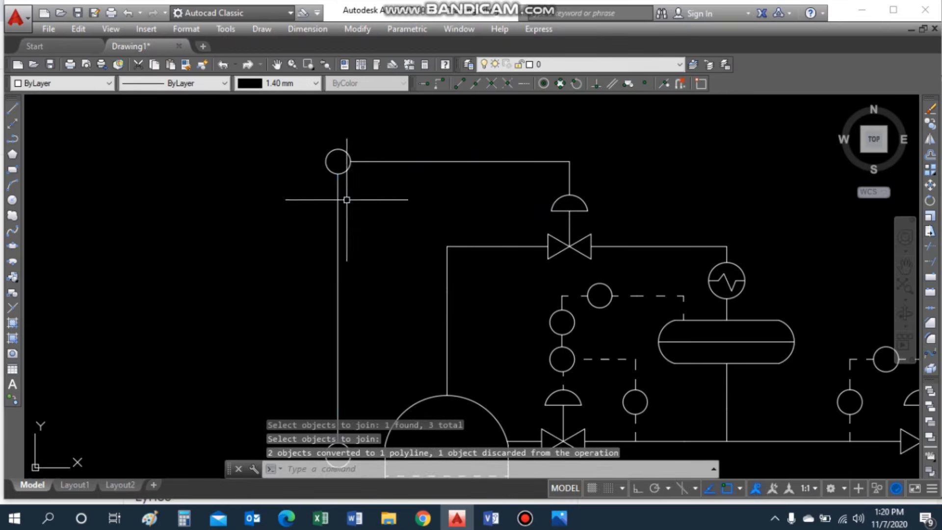
pyautogui.scroll(-1, 338, 201)
pyautogui.press('Return')
pyautogui.press('Escape')
# Assign the dashed ACAD_ISO03W100 linetype to the signal lines between the topmost instrument circle and the overhead valve's actuator.
pyautogui.click(376, 176)
pyautogui.click(338, 208)
pyautogui.click(202, 83)
pyautogui.click(193, 130)
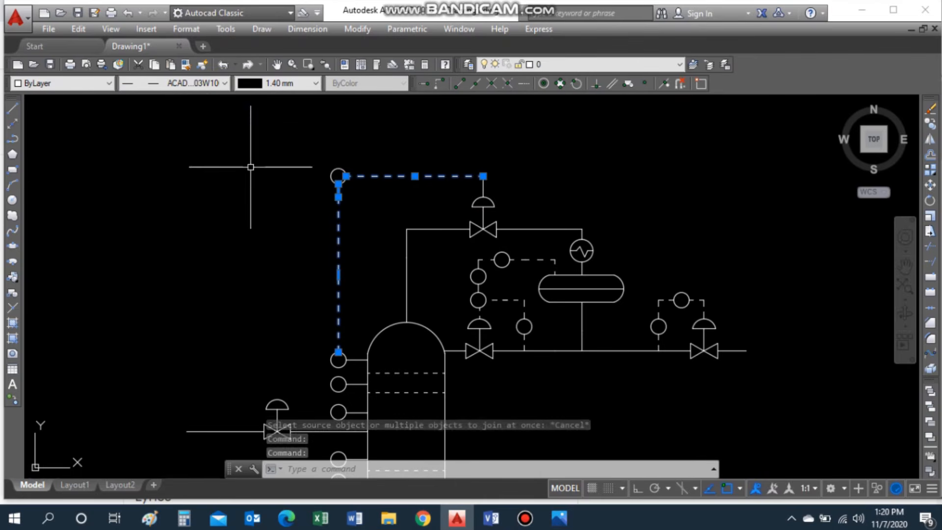
pyautogui.scroll(4, 491, 185)
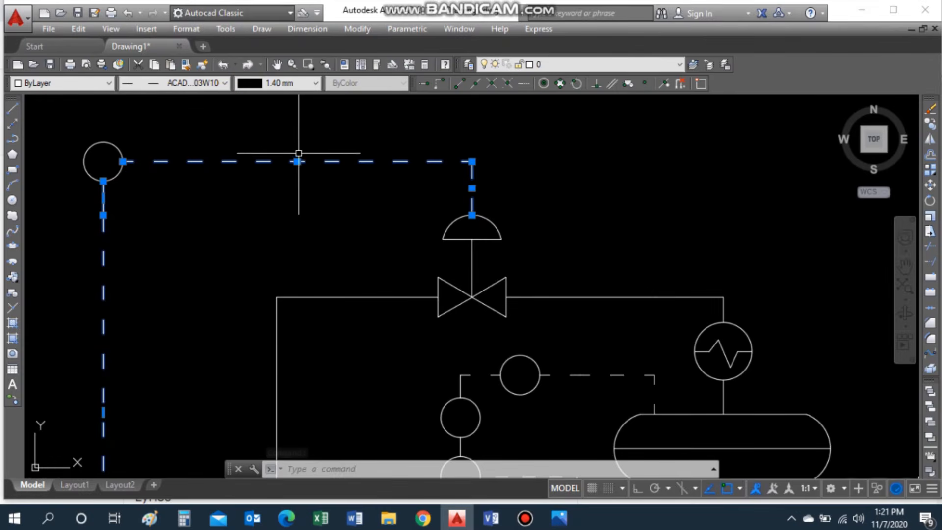
pyautogui.press('Escape')
# Copy the distillate valve's dashed flow control loop with its two instrument circles onto the feed line's valve.
pyautogui.scroll(-4, 338, 185)
pyautogui.moveTo(305, 447); pyautogui.dragTo(288, 252, button='middle')
pyautogui.scroll(4, 94, 189)
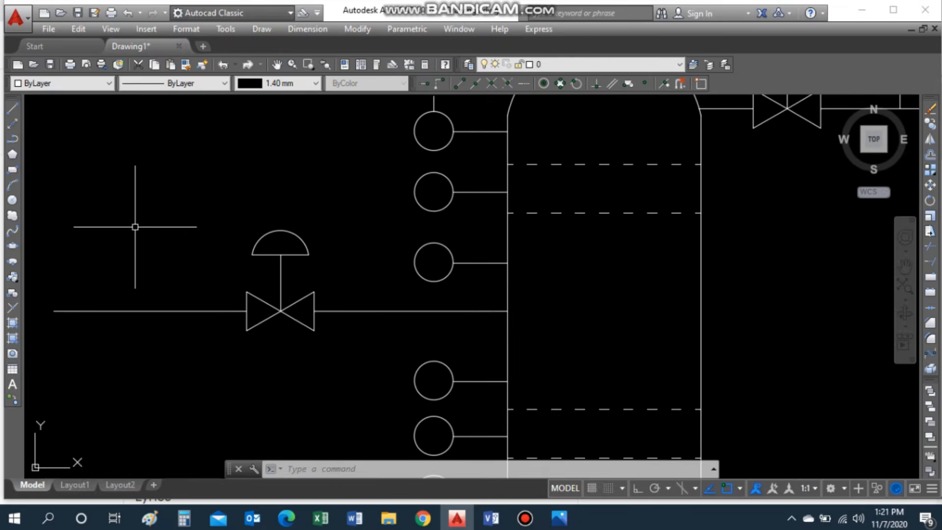
pyautogui.scroll(-6, 284, 232)
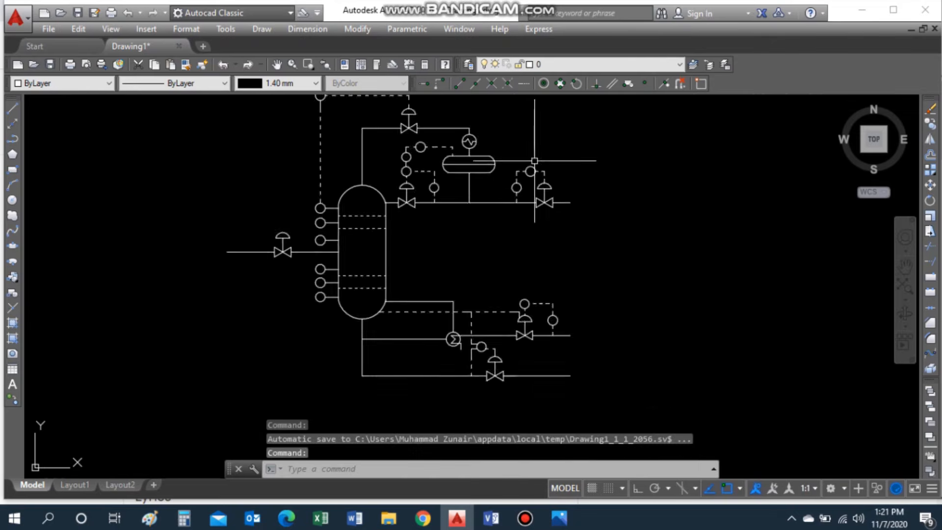
pyautogui.scroll(4, 539, 160)
pyautogui.press('Return')
pyautogui.click(488, 205)
pyautogui.click(495, 237)
pyautogui.click(485, 245)
pyautogui.press('Return')
pyautogui.click(487, 266)
pyautogui.scroll(-8, 469, 234)
pyautogui.scroll(8, 380, 254)
pyautogui.click(345, 267)
pyautogui.press('Escape')
# Mirror the column's third instrument circle and its connecting line about the column's vertical centreline.
pyautogui.scroll(-6, 429, 230)
pyautogui.scroll(2, 624, 163)
pyautogui.scroll(-4, 599, 211)
pyautogui.scroll(4, 599, 214)
pyautogui.scroll(3, 466, 176)
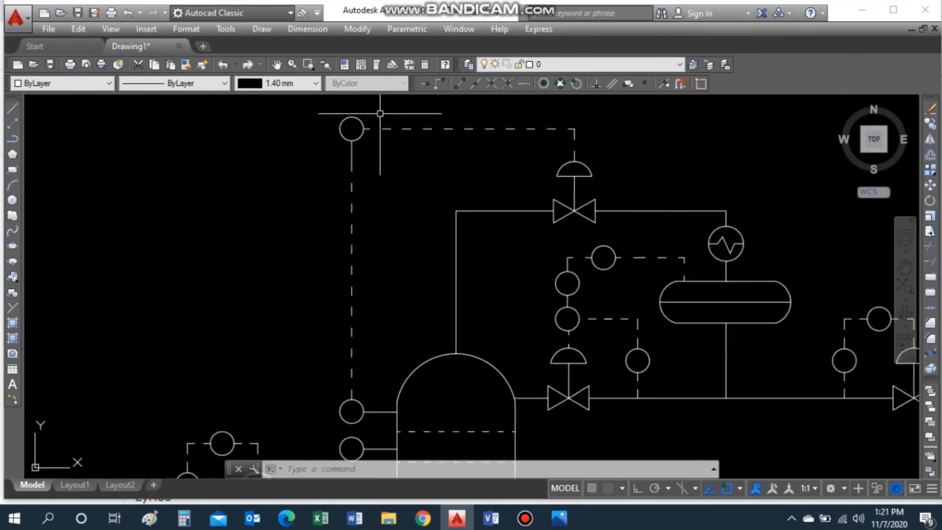
pyautogui.scroll(-3, 659, 254)
pyautogui.scroll(3, 484, 279)
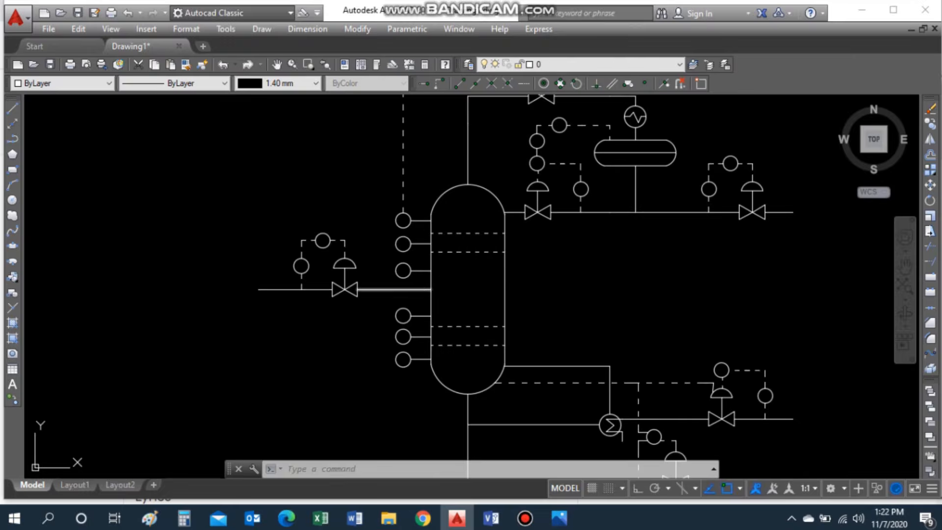
pyautogui.write('mi')
pyautogui.press('Return')
pyautogui.click(421, 270)
pyautogui.click(410, 275)
pyautogui.press('Return')
pyautogui.click(468, 289)
pyautogui.press('F8')
pyautogui.click(467, 214)
pyautogui.click(481, 266)
# Mirror the column's two instrument circles nearest the feed line, with their connecting lines, about the column's vertical axis.
pyautogui.write('mi')
pyautogui.press('Return')
pyautogui.press('Return')
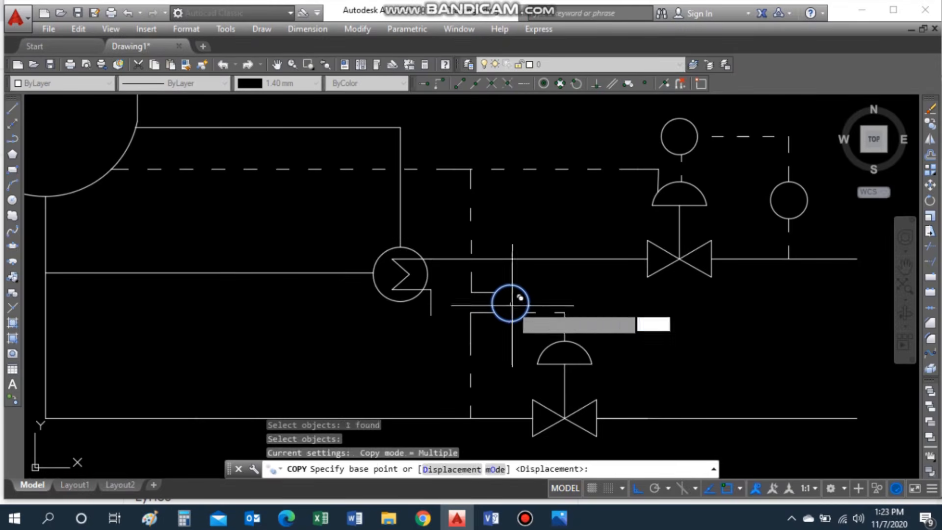
# Copy the bottoms valve's instrument circle onto the bottoms line where its dashed signal line ends.
pyautogui.click(510, 303)
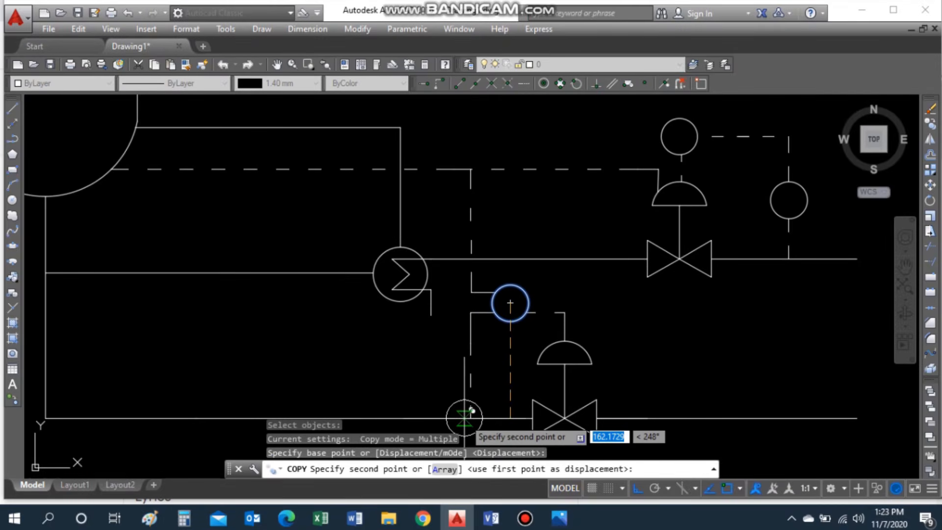
pyautogui.press('F8')
pyautogui.press('F8')
pyautogui.press('F8')
pyautogui.press('F8')
pyautogui.press('F8')
pyautogui.press('F8')
pyautogui.press('F8')
pyautogui.press('F8')
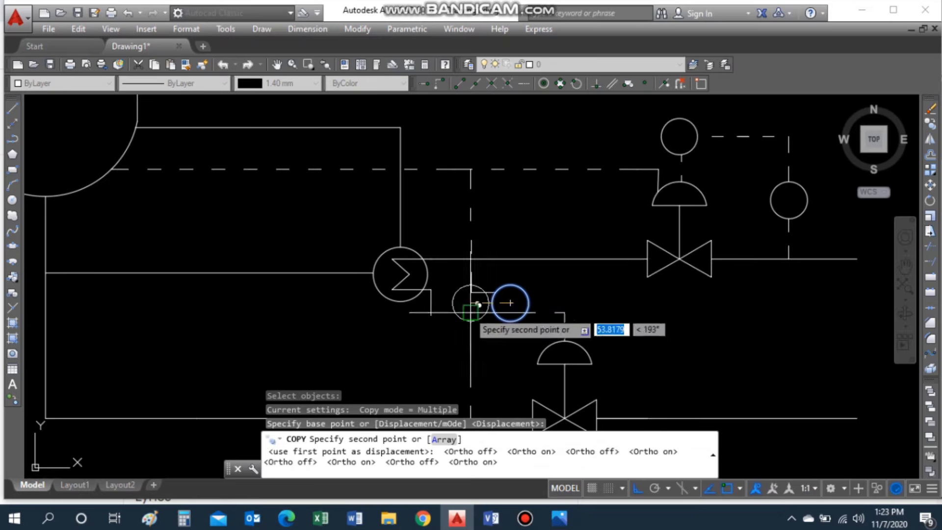
pyautogui.moveTo(475, 392); pyautogui.dragTo(441, 190, button='middle')
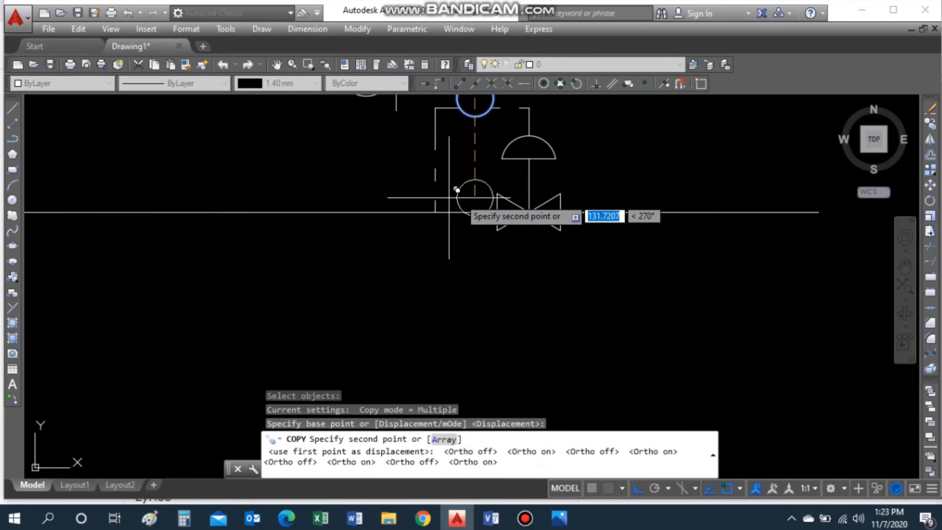
pyautogui.press('F8')
pyautogui.press('F8')
pyautogui.press('F8')
pyautogui.press('F8')
pyautogui.press('F8')
pyautogui.press('F8')
pyautogui.press('F8')
pyautogui.press('F8')
pyautogui.press('F8')
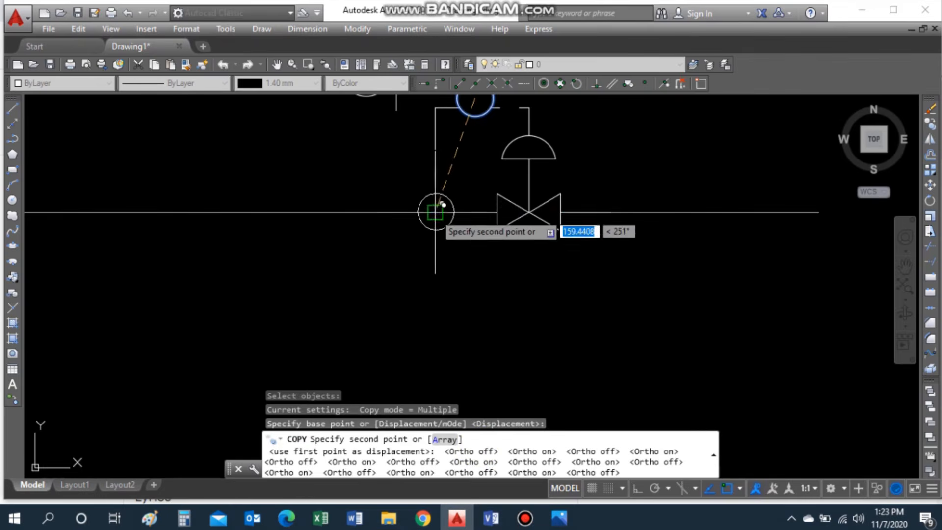
pyautogui.click(439, 179)
pyautogui.press('Escape')
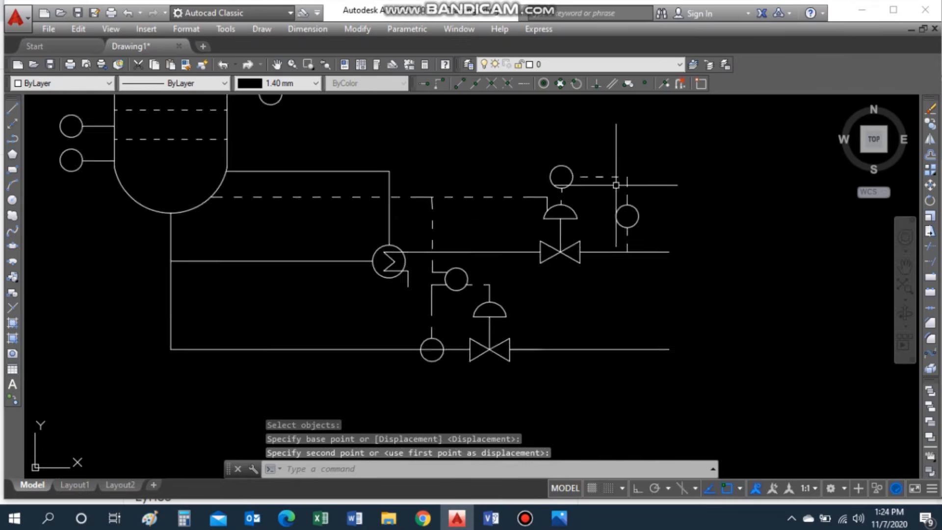
# Copy the instrument circle above the reboiler outlet valve onto the dashed signal line from the column base and onto its vertical branch.
pyautogui.scroll(-4, 603, 210)
pyautogui.press('Escape')
pyautogui.scroll(5, 574, 141)
pyautogui.scroll(-3, 553, 160)
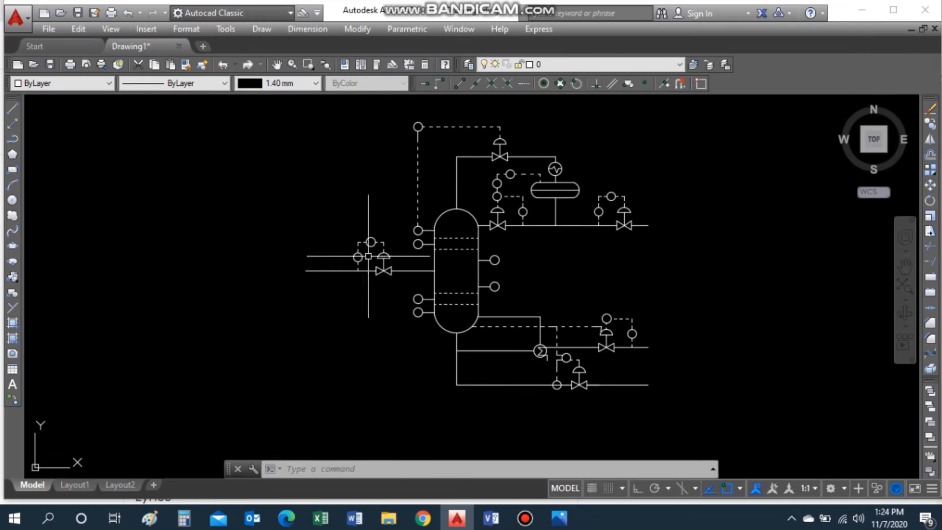
pyautogui.scroll(4, 676, 338)
pyautogui.write('c')
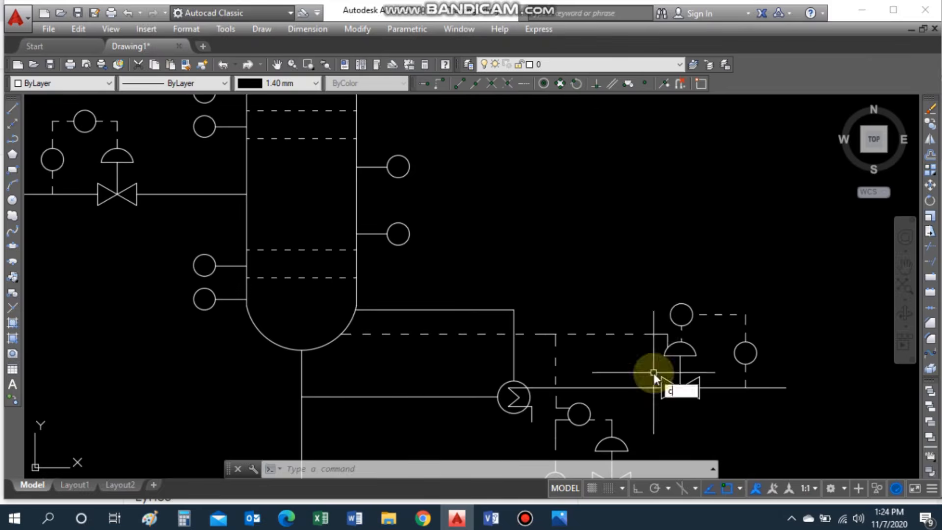
pyautogui.write('o')
pyautogui.press('Return')
pyautogui.click(681, 326)
pyautogui.press('Return')
pyautogui.click(681, 314)
pyautogui.scroll(2, 438, 333)
pyautogui.click(440, 335)
pyautogui.scroll(-4, 535, 351)
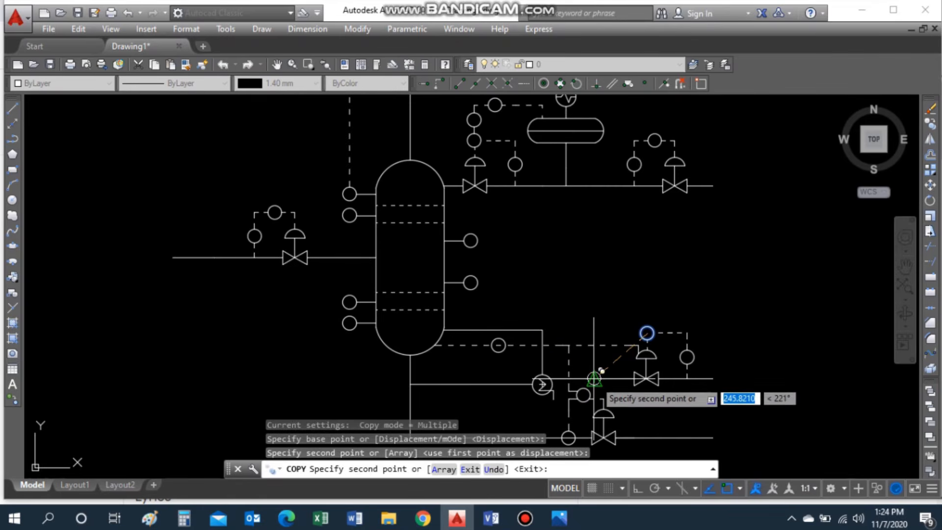
pyautogui.scroll(2, 579, 354)
pyautogui.click(589, 375)
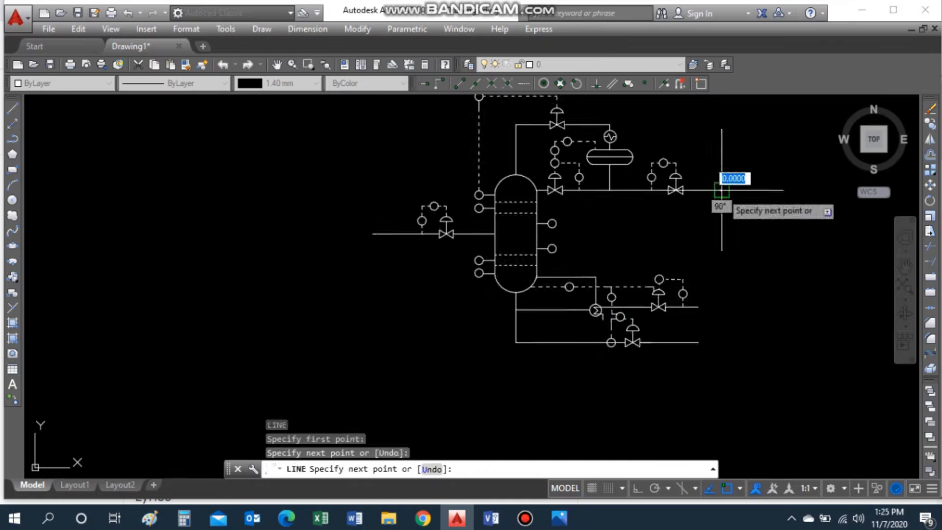
# Extend the reboiler outlet and bottoms lines with short horizontal segments aligned with the distillate line's end.
pyautogui.press('Escape')
pyautogui.press('Return')
pyautogui.click(698, 307)
pyautogui.click(722, 307)
pyautogui.press('Escape')
pyautogui.press('Return')
pyautogui.click(699, 342)
pyautogui.click(722, 342)
pyautogui.press('Escape')
# Draw a slanted line at the end of the bottoms line as one edge of a flow arrowhead.
pyautogui.scroll(2, 725, 332)
pyautogui.press('Return')
pyautogui.click(717, 359)
pyautogui.scroll(-1, 684, 347)
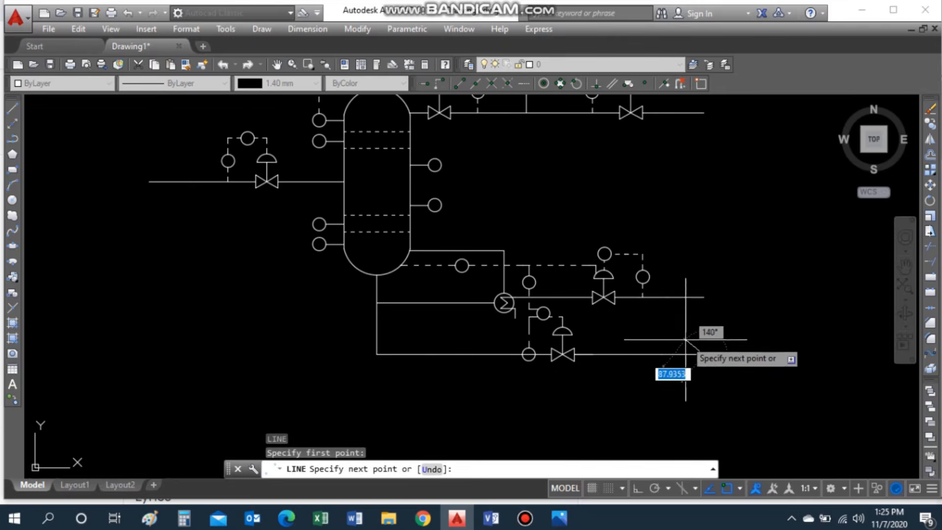
pyautogui.press('Escape')
pyautogui.scroll(1, 713, 360)
# Mirror the slanted edge about the bottoms line and close the triangular arrowhead with a vertical line.
pyautogui.write('mi')
pyautogui.press('Return')
pyautogui.scroll(2, 712, 359)
pyautogui.click(657, 328)
pyautogui.press('Return')
pyautogui.click(677, 340)
pyautogui.click(713, 320)
pyautogui.press('Return')
pyautogui.write('l')
pyautogui.click(608, 383)
pyautogui.click(609, 297)
pyautogui.press('Escape')
# Join the bottoms, reboiler outlet and distillate lines with their short extension segments.
pyautogui.write('j')
pyautogui.click(591, 340)
pyautogui.click(619, 109)
pyautogui.click(507, 109)
pyautogui.press('space')
pyautogui.scroll(-6, 551, 113)
pyautogui.scroll(4, 547, 147)
pyautogui.press('space')
pyautogui.click(552, 139)
pyautogui.click(498, 140)
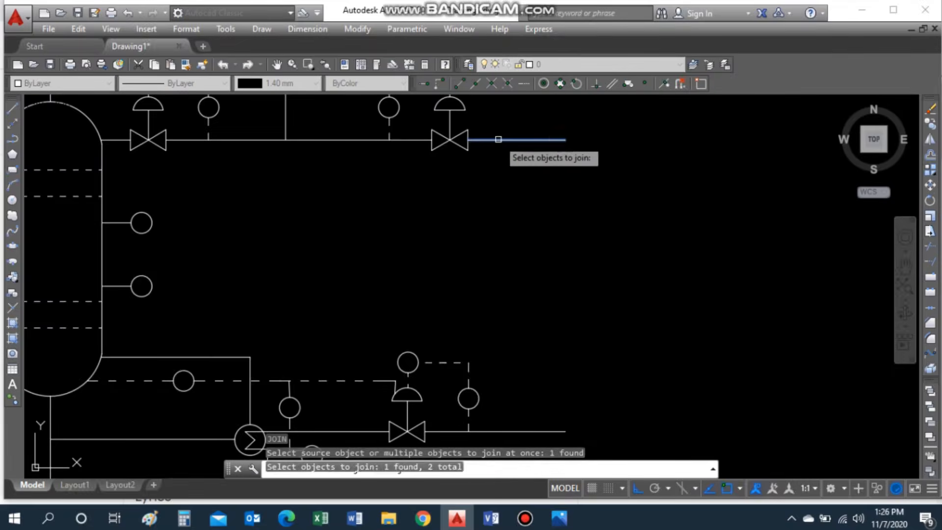
pyautogui.press('space')
# Copy the bottoms line's arrowhead to the ends of the reboiler outlet and distillate lines.
pyautogui.scroll(-5, 582, 214)
pyautogui.write('co')
pyautogui.scroll(8, 564, 350)
pyautogui.click(576, 307)
pyautogui.press('space')
pyautogui.click(605, 288)
pyautogui.click(605, 145)
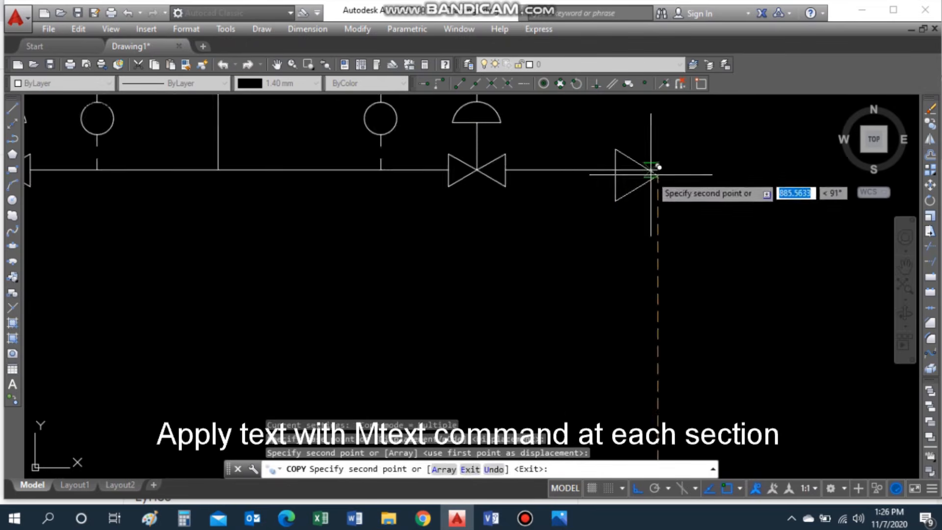
pyautogui.click(657, 170)
pyautogui.press('space')
# Copy the distillate line's arrowhead onto the start of the feed line.
pyautogui.scroll(-9, 667, 216)
pyautogui.scroll(6, 666, 216)
pyautogui.write('co')
pyautogui.click(648, 185)
pyautogui.click(647, 178)
pyautogui.click(640, 182)
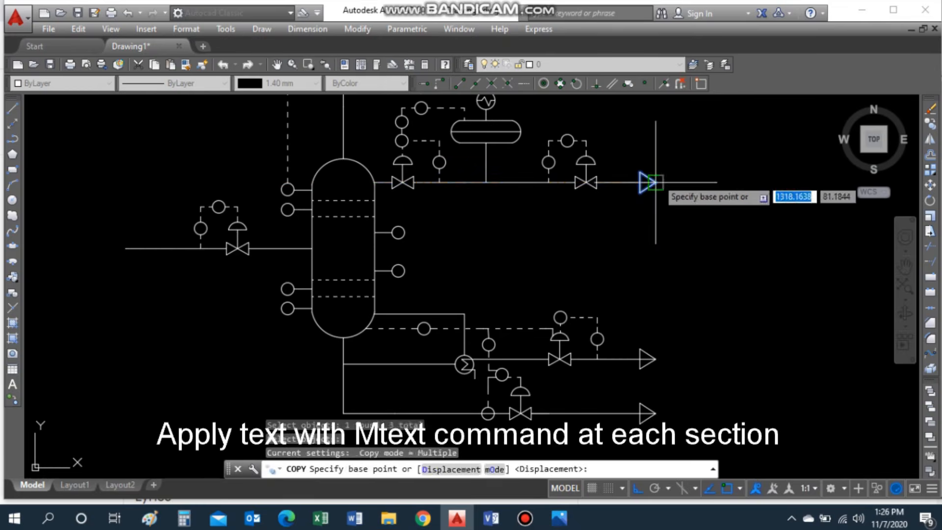
pyautogui.click(655, 182)
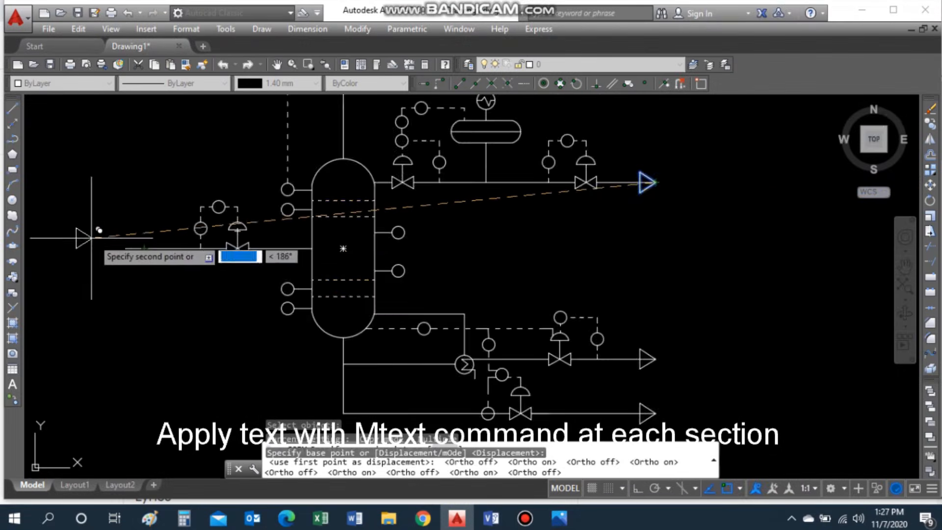
pyautogui.scroll(7, 101, 239)
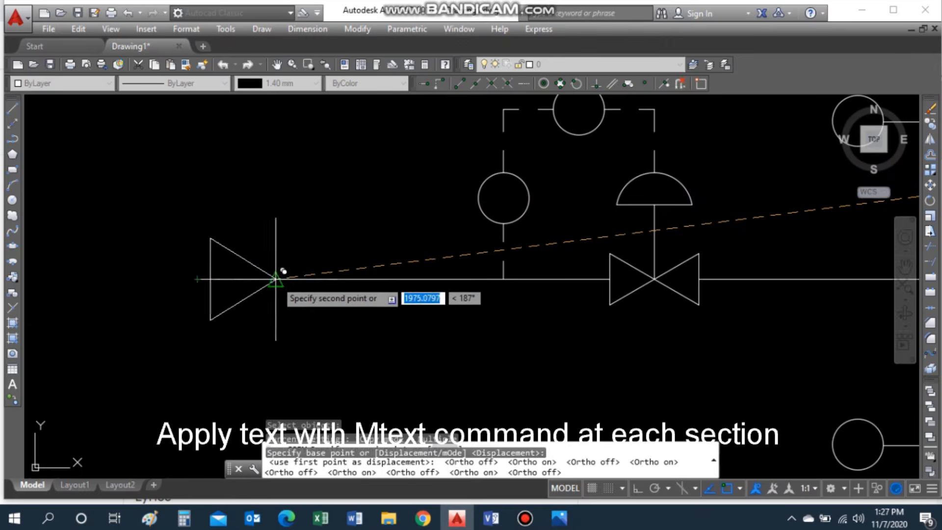
pyautogui.click(269, 279)
# Place another copy of the arrowhead on the reboiler's inlet line, just before the reboiler circle.
pyautogui.scroll(-10, 466, 267)
pyautogui.scroll(6, 584, 349)
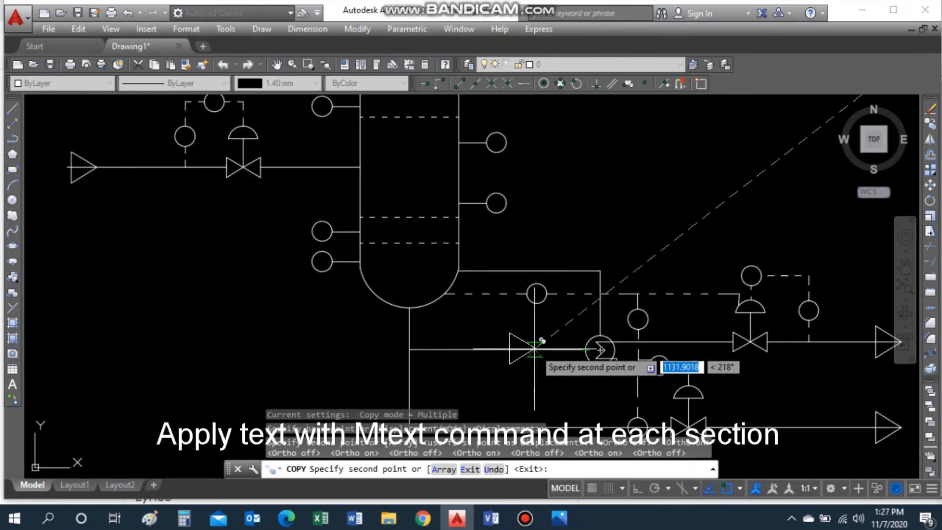
pyautogui.scroll(3, 534, 345)
pyautogui.scroll(5, 599, 337)
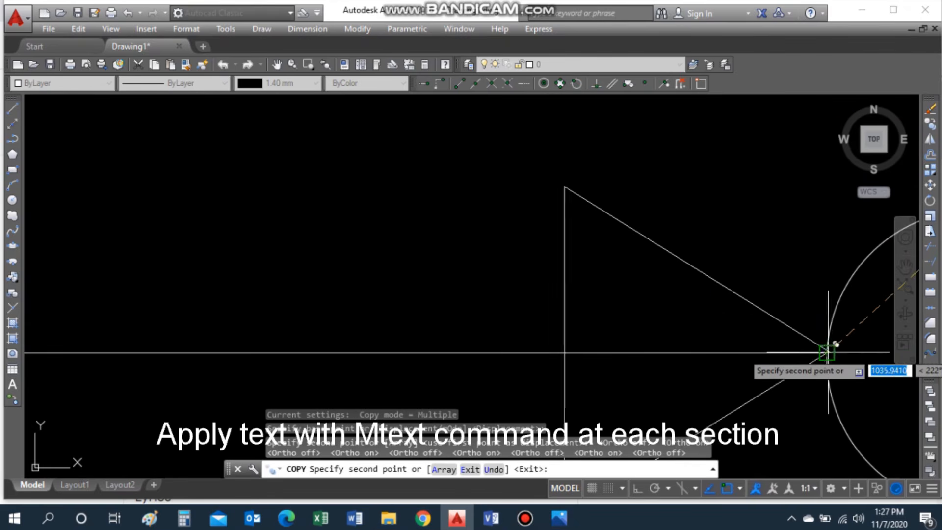
pyautogui.click(735, 352)
pyautogui.scroll(-6, 741, 345)
pyautogui.scroll(-5, 770, 340)
# Place further arrowhead copies where the reboiler return line meets the column and where the outlet line leaves the reboiler circle.
pyautogui.scroll(7, 673, 258)
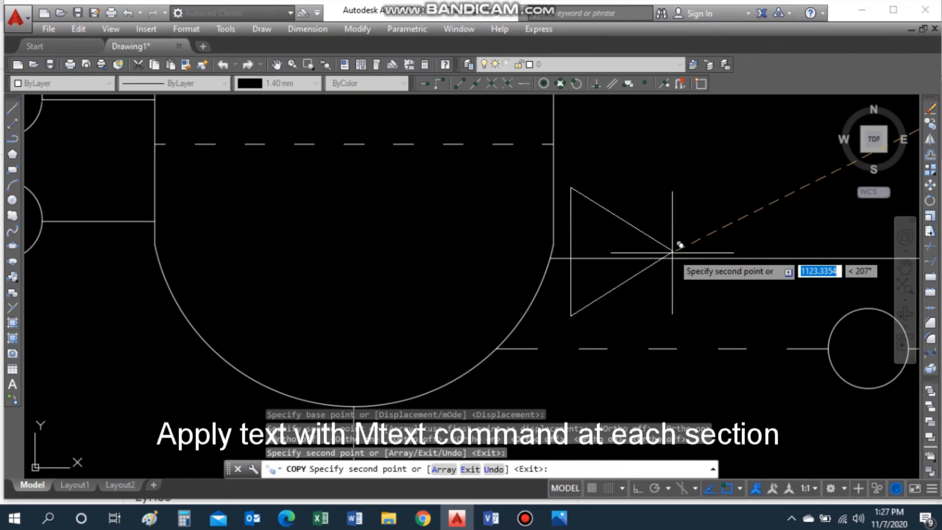
pyautogui.click(551, 259)
pyautogui.scroll(-10, 631, 283)
pyautogui.scroll(12, 719, 322)
pyautogui.click(642, 286)
pyautogui.scroll(-5, 640, 255)
pyautogui.press('Escape')
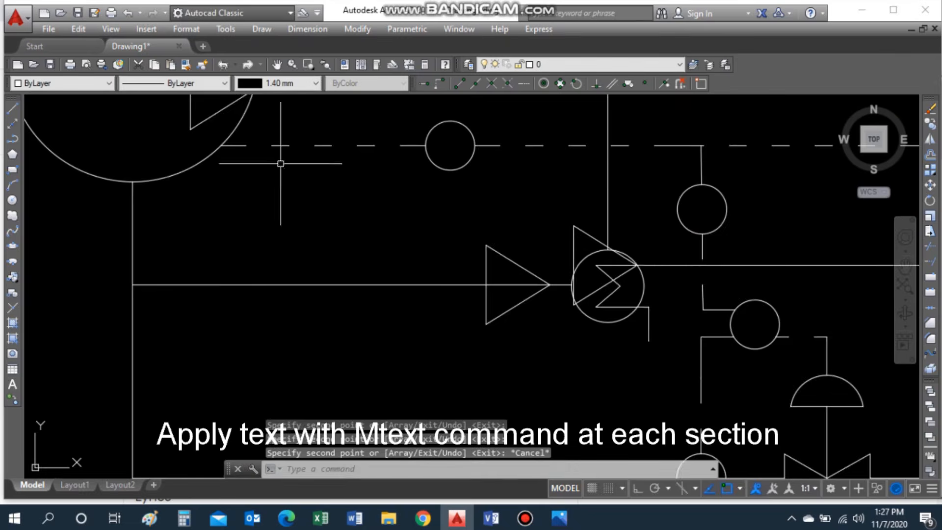
# Mirror the arrowhead at the column's reboiler return connection about a vertical axis, erasing the source arrowhead.
pyautogui.moveTo(280, 162); pyautogui.dragTo(315, 241, button='middle')
pyautogui.write('mi')
pyautogui.press('Return')
pyautogui.click(228, 172)
pyautogui.press('Return')
pyautogui.click(290, 169)
pyautogui.press('F8')
pyautogui.click(311, 110)
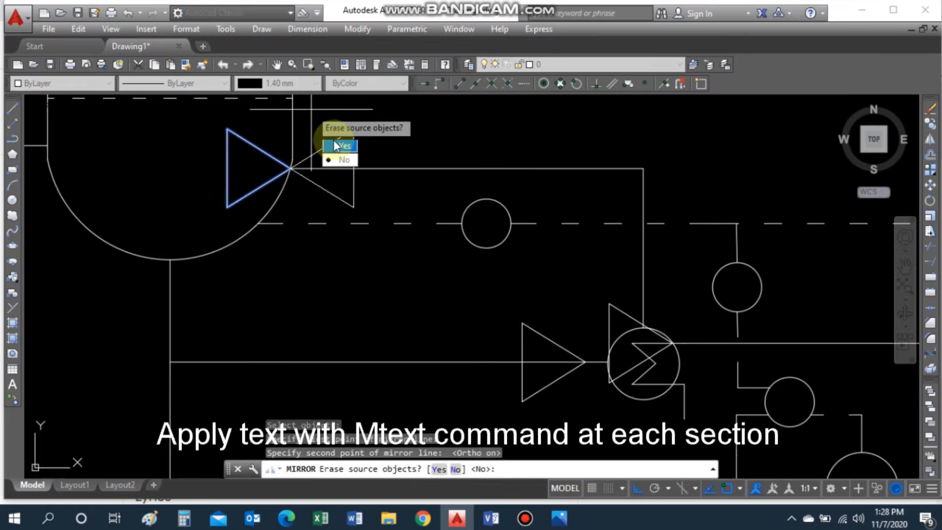
pyautogui.click(334, 145)
# Mirror the arrowhead at the reboiler circle about a vertical axis through its tip, erasing the source arrowhead.
pyautogui.press('Return')
pyautogui.scroll(2, 616, 391)
pyautogui.press('Return')
pyautogui.click(704, 314)
pyautogui.click(705, 264)
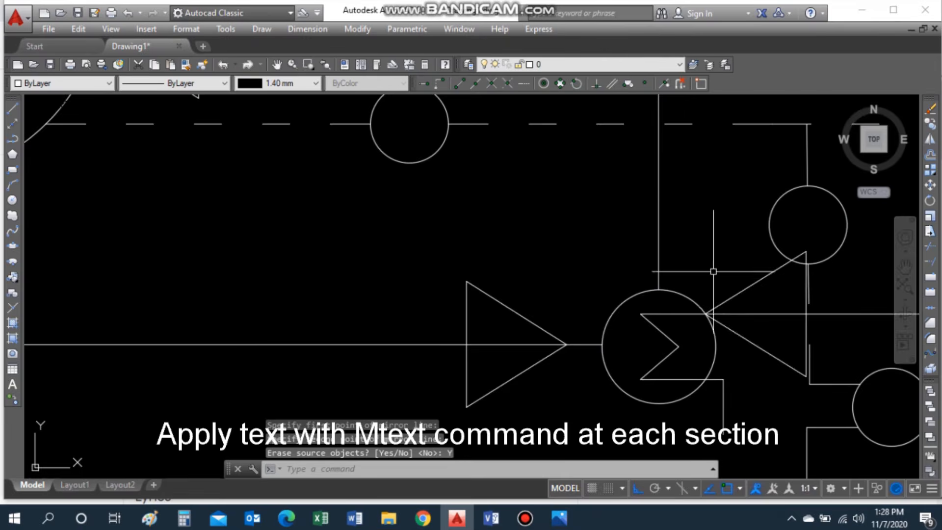
pyautogui.write('y')
pyautogui.press('Return')
# Move the instrument circle on the vertical dashed signal branch upward, clear of the arrowhead beside the reboiler.
pyautogui.scroll(-5, 706, 275)
pyautogui.scroll(5, 328, 265)
pyautogui.write('m')
pyautogui.click(364, 227)
pyautogui.press('Return')
pyautogui.click(339, 160)
pyautogui.click(339, 123)
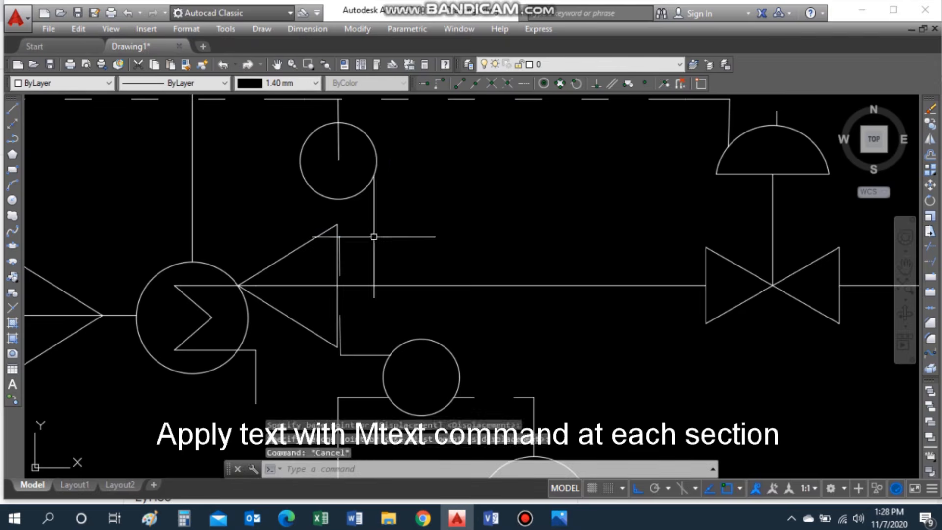
# Move the dashed signal segment beside the reboiler arrowhead sideways into line with the lower instrument circle.
pyautogui.scroll(-1, 430, 377)
pyautogui.scroll(1, 401, 303)
pyautogui.click(358, 368)
pyautogui.press('Return')
pyautogui.click(358, 397)
pyautogui.click(383, 399)
pyautogui.press('Escape')
pyautogui.press('Return')
# Move the upper instrument circle and its dashed branch sideways so they sit directly above the lower instrument circle.
pyautogui.click(379, 235)
pyautogui.press('Return')
pyautogui.click(356, 204)
pyautogui.press('Escape')
pyautogui.click(354, 161)
pyautogui.press('Return')
pyautogui.click(356, 144)
pyautogui.click(381, 144)
pyautogui.press('Return')
pyautogui.click(379, 234)
pyautogui.press('Return')
pyautogui.click(356, 204)
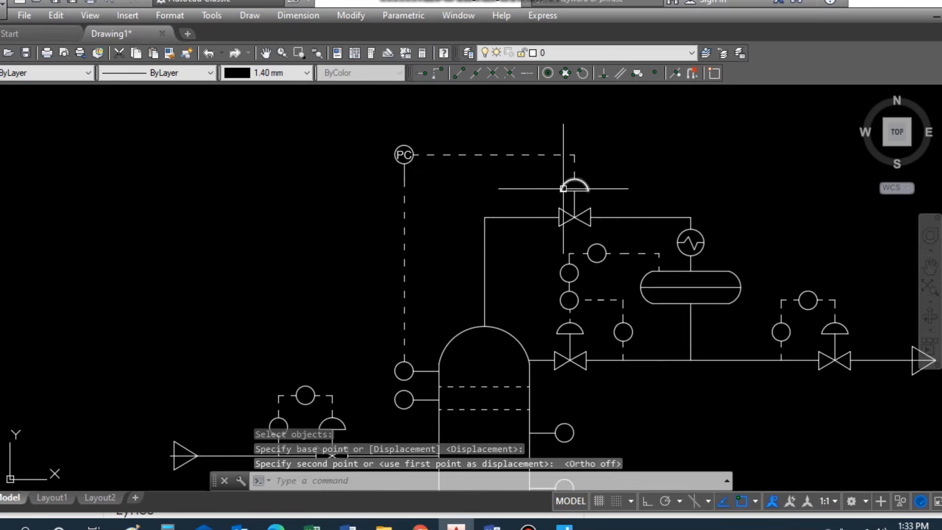
# Copy the PC label from the top pressure-loop circle into the uppermost instrument circle beside the column.
pyautogui.scroll(-2, 564, 189)
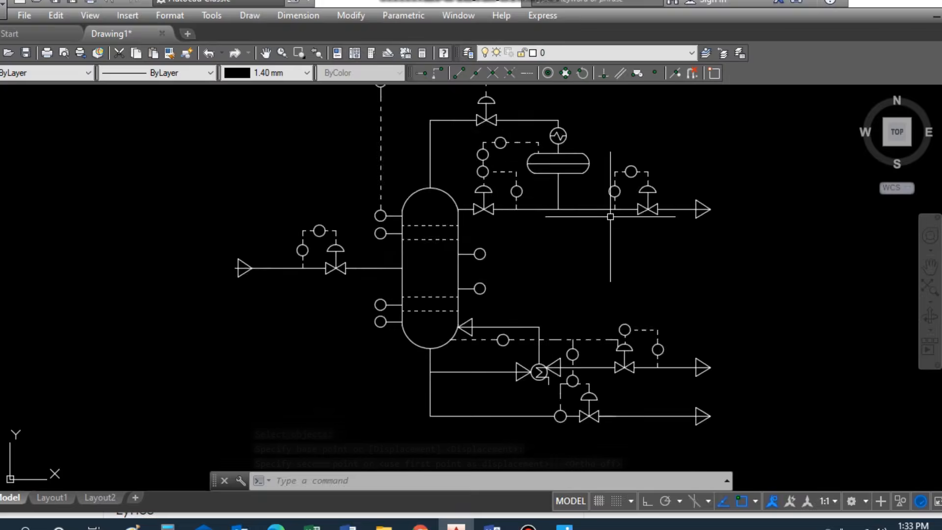
pyautogui.scroll(-2, 393, 97)
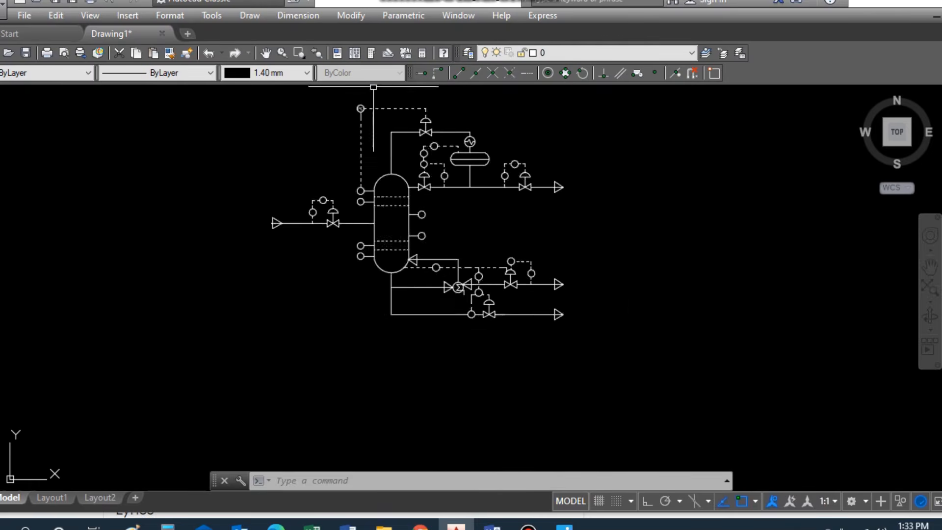
pyautogui.scroll(3, 469, 199)
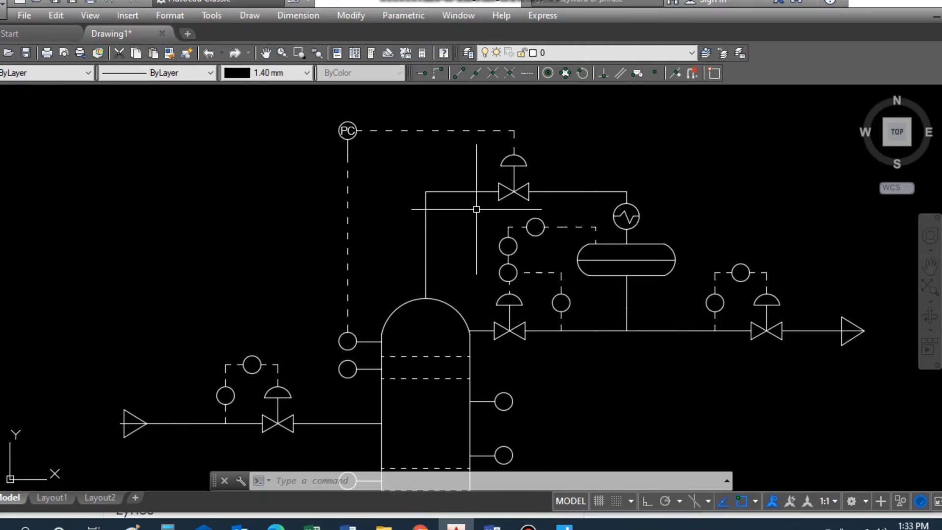
pyautogui.scroll(1, 347, 130)
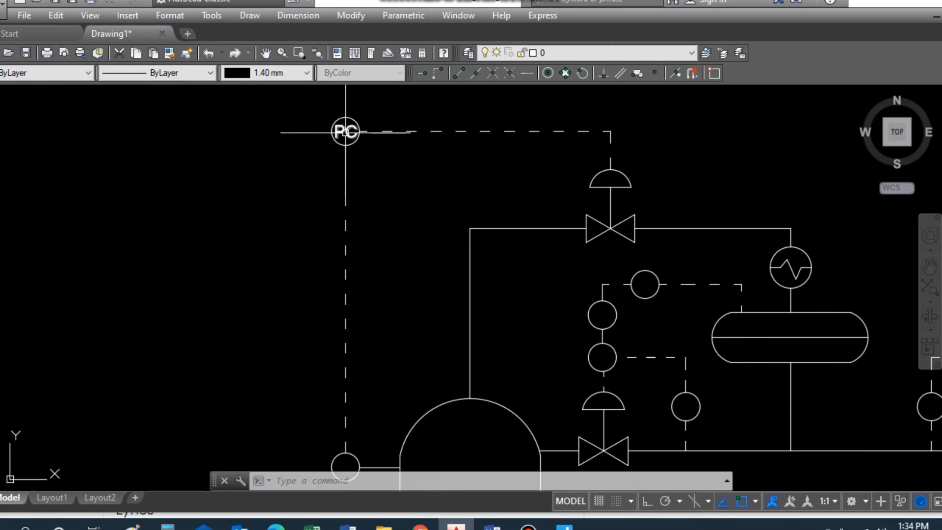
pyautogui.write('co')
pyautogui.press('Return')
pyautogui.click(346, 131)
pyautogui.press('Return')
pyautogui.click(347, 130)
pyautogui.scroll(-2, 348, 160)
pyautogui.scroll(3, 345, 273)
pyautogui.click(341, 265)
pyautogui.press('Escape')
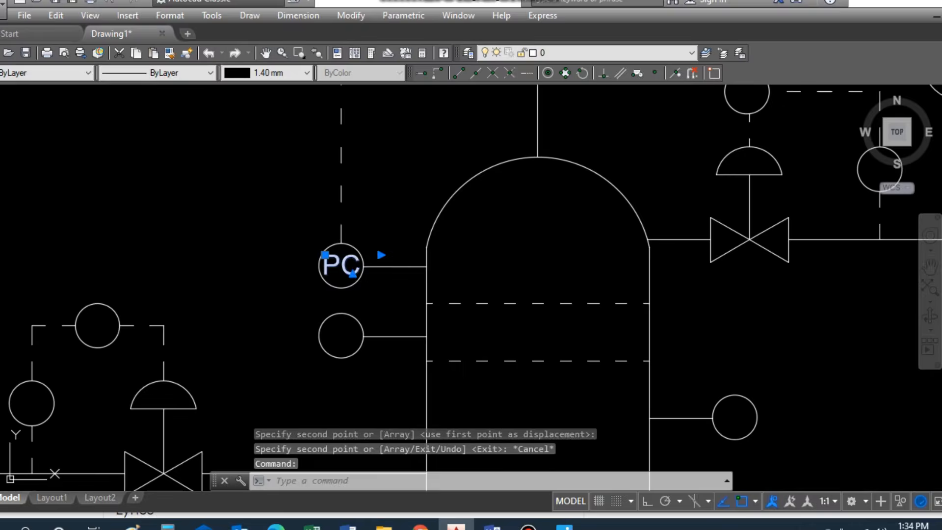
# Change the copied label in the column's uppermost instrument circle to PT.
pyautogui.doubleClick(357, 259)
pyautogui.press('BackSpace')
pyautogui.write('T')
pyautogui.press('Return')
pyautogui.press('Escape')
pyautogui.press('Return')
pyautogui.doubleClick(354, 261)
pyautogui.press('BackSpace')
pyautogui.write('T')
pyautogui.click(389, 294)
pyautogui.press('Escape')
# Copy the PT label into the other three instrument circles on the feed side of the column.
pyautogui.write('cp')
pyautogui.press('Return')
pyautogui.click(347, 263)
pyautogui.press('Return')
pyautogui.click(347, 263)
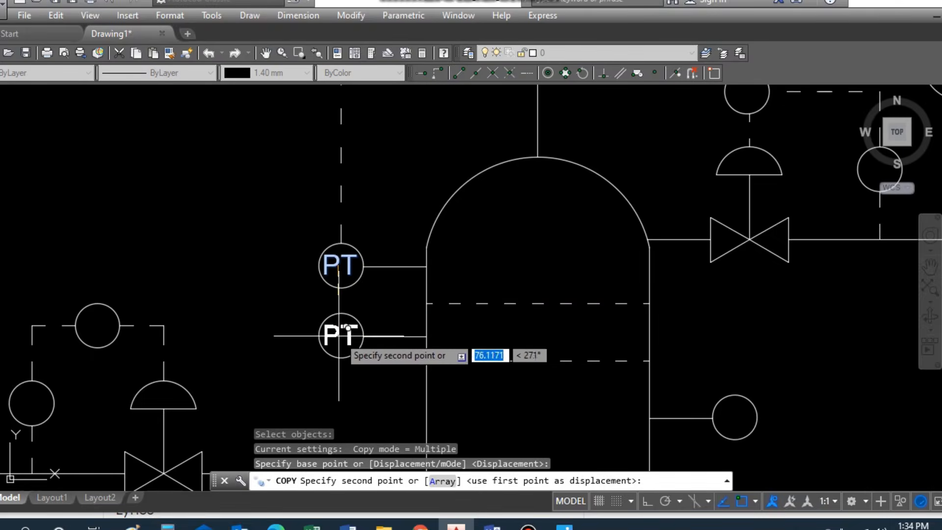
pyautogui.scroll(2, 338, 337)
pyautogui.click(341, 336)
pyautogui.scroll(-5, 344, 372)
pyautogui.scroll(7, 295, 363)
pyautogui.click(280, 353)
pyautogui.scroll(-5, 282, 350)
pyautogui.scroll(2, 281, 417)
pyautogui.click(255, 308)
# Copy the PT label into the two instrument circles on the column side opposite the feed.
pyautogui.scroll(-3, 589, 305)
pyautogui.scroll(5, 604, 271)
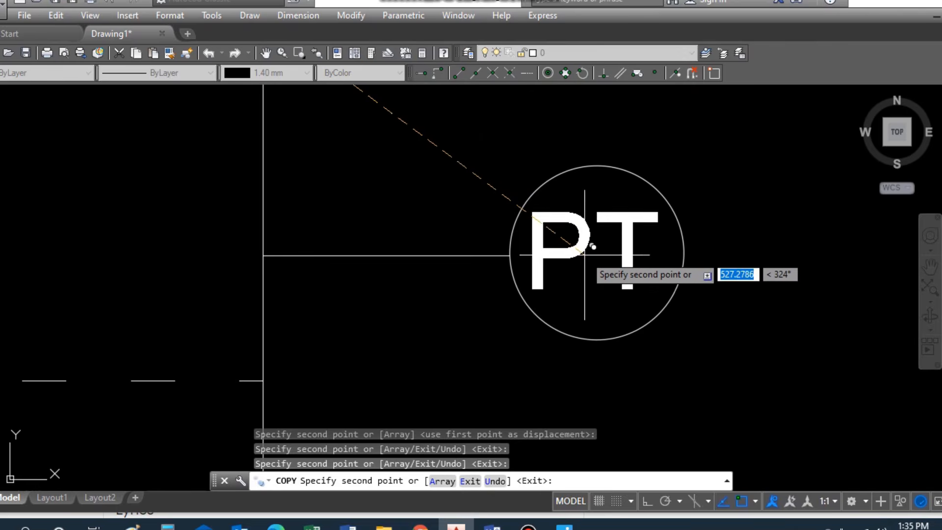
pyautogui.click(585, 256)
pyautogui.scroll(-5, 586, 255)
pyautogui.scroll(6, 586, 221)
pyautogui.click(567, 259)
# Copy the PT label into the upper circle of the feed valve loop and change that copy to FT.
pyautogui.scroll(-7, 568, 259)
pyautogui.scroll(2, 466, 238)
pyautogui.scroll(3, 507, 267)
pyautogui.click(515, 268)
pyautogui.scroll(-4, 515, 267)
pyautogui.press('Escape')
pyautogui.scroll(2, 515, 267)
pyautogui.doubleClick(518, 267)
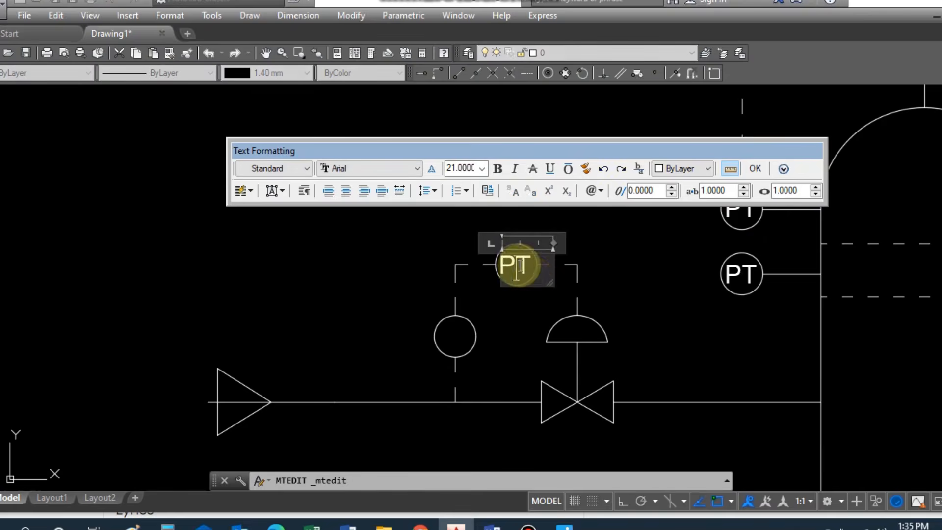
pyautogui.click(425, 256)
# Move the FT label to center it inside the feed loop's upper instrument circle.
pyautogui.scroll(2, 522, 274)
pyautogui.write('m')
pyautogui.click(517, 264)
pyautogui.press('Return')
pyautogui.click(522, 249)
pyautogui.click(523, 249)
pyautogui.scroll(-4, 531, 247)
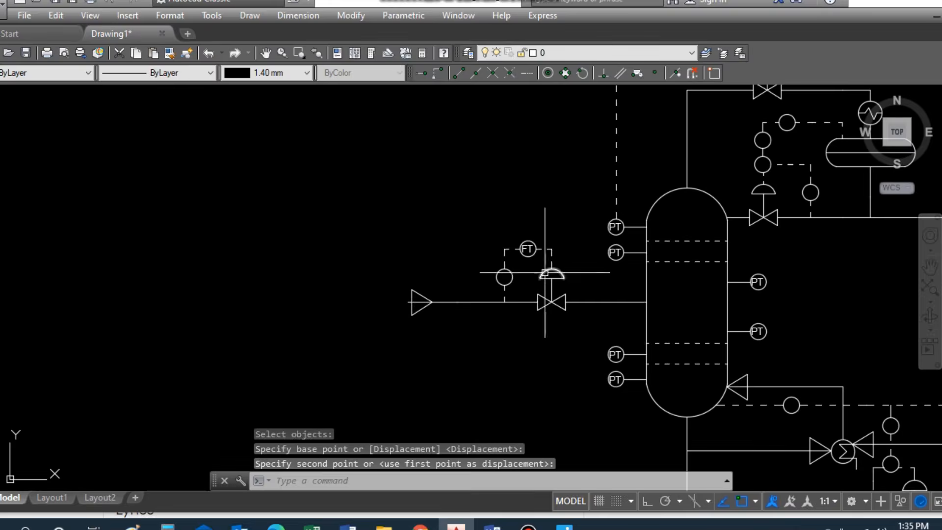
# Copy the FT label into the feed loop's lower instrument circle above the feed line.
pyautogui.scroll(4, 462, 185)
pyautogui.press('space')
pyautogui.click(484, 186)
pyautogui.press('Escape')
pyautogui.write('cp')
pyautogui.doubleClick(485, 185)
pyautogui.press('space')
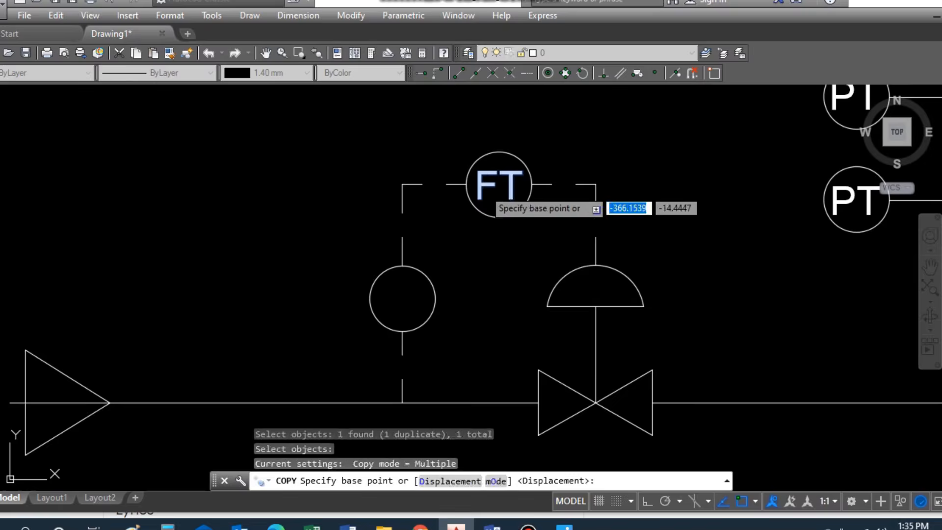
pyautogui.click(484, 184)
pyautogui.click(379, 293)
# Copy the FT label into the circle on the dashed line at the column base and the circle on the bottom product line.
pyautogui.scroll(-4, 627, 330)
pyautogui.scroll(6, 526, 227)
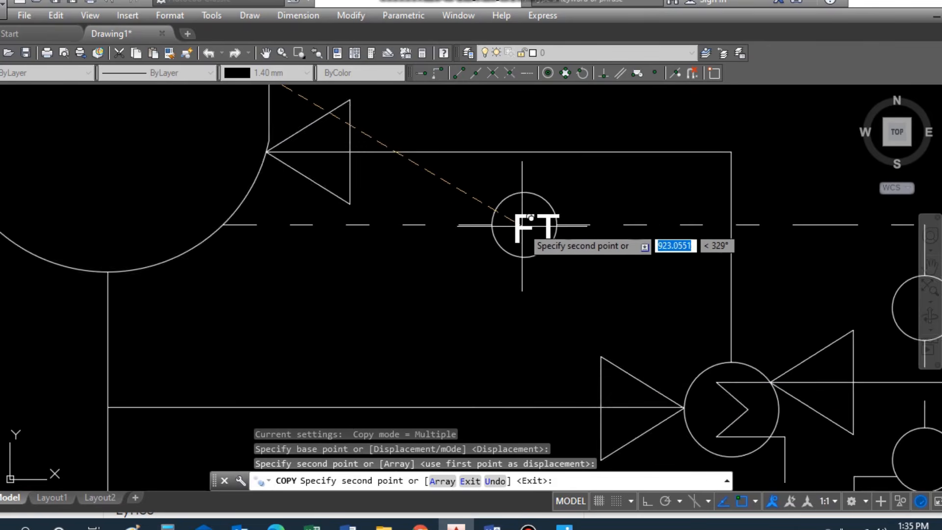
pyautogui.click(502, 214)
pyautogui.scroll(-4, 502, 214)
pyautogui.scroll(4, 583, 362)
pyautogui.click(577, 360)
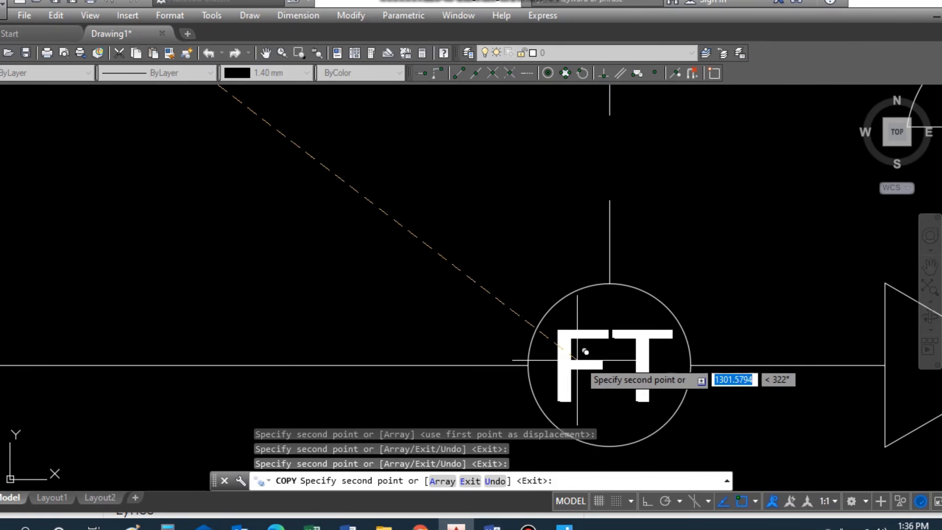
# Copy the FT label into the two vertically aligned instrument circles beside the reboiler.
pyautogui.scroll(-6, 577, 359)
pyautogui.scroll(4, 619, 223)
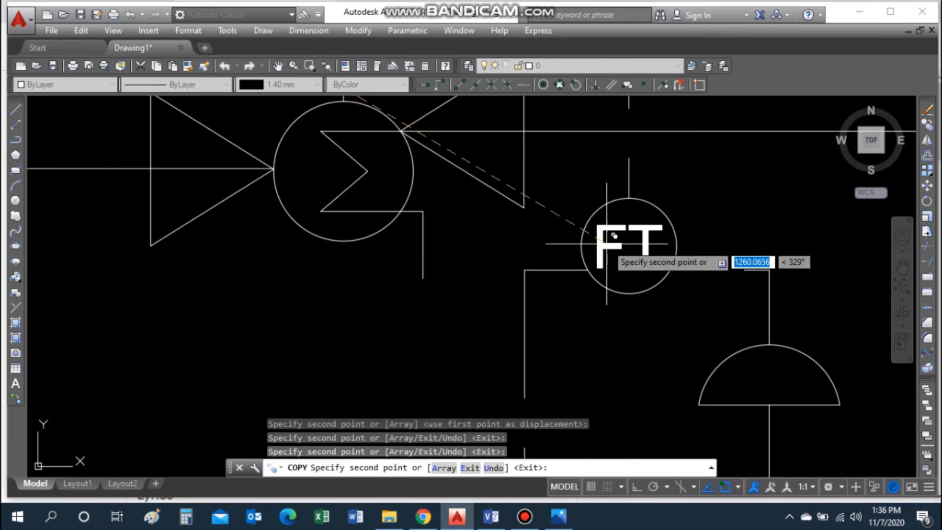
pyautogui.click(607, 244)
pyautogui.scroll(-4, 607, 244)
pyautogui.scroll(4, 610, 169)
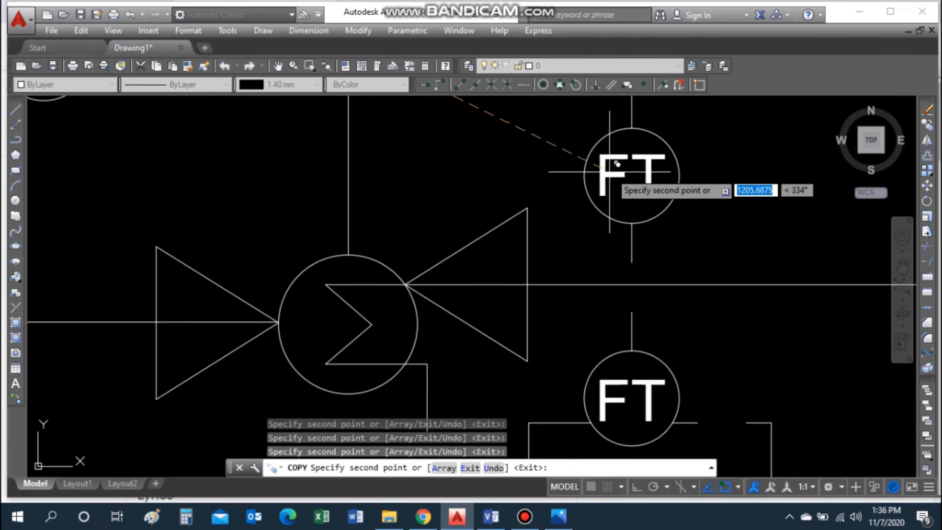
pyautogui.click(610, 172)
# Copy the FT label into the two instrument circles of the reboiler outlet valve loop.
pyautogui.scroll(-4, 610, 172)
pyautogui.scroll(5, 642, 168)
pyautogui.click(624, 165)
pyautogui.scroll(-5, 625, 164)
pyautogui.scroll(5, 669, 194)
pyautogui.click(607, 183)
# Copy the FT label into the instrument circles of the reflux valve loops beside the reflux drum.
pyautogui.scroll(-4, 607, 182)
pyautogui.scroll(5, 542, 158)
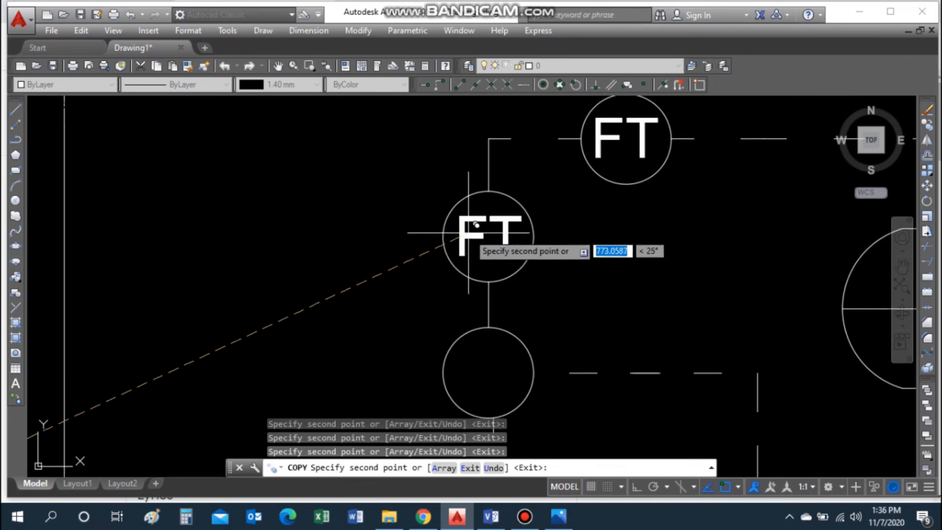
pyautogui.click(469, 232)
pyautogui.scroll(-4, 469, 233)
pyautogui.scroll(6, 470, 322)
pyautogui.click(463, 324)
# Copy the FT label into the instrument circles of the distillate outlet valve loop.
pyautogui.scroll(-4, 463, 324)
pyautogui.scroll(5, 616, 315)
pyautogui.click(585, 284)
pyautogui.press('Escape')
pyautogui.scroll(-4, 592, 329)
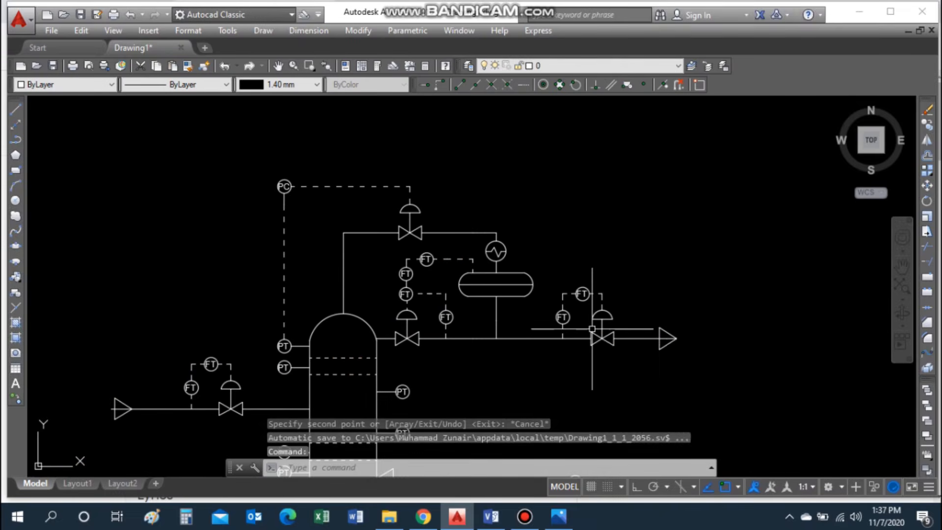
# Change the FT label in the topmost circle of the reflux loop to LT.
pyautogui.scroll(-4, 592, 329)
pyautogui.scroll(10, 503, 280)
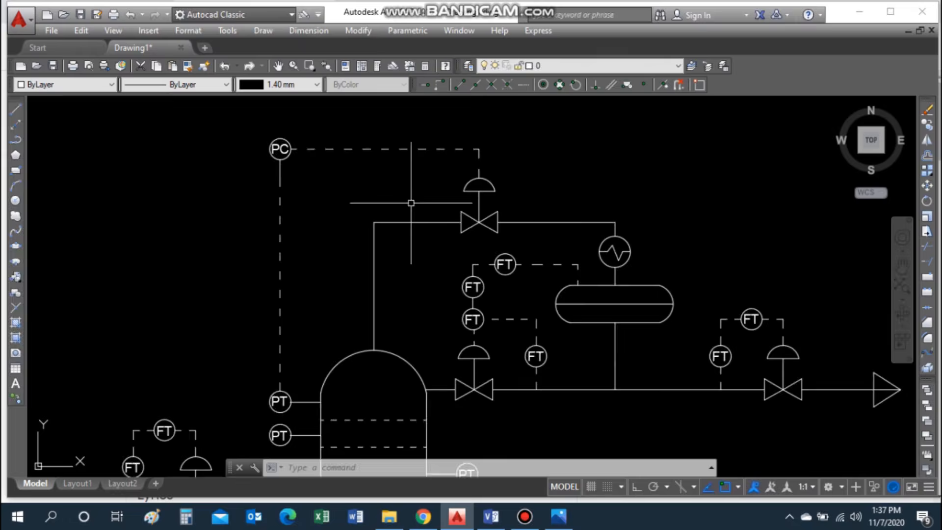
pyautogui.doubleClick(511, 209)
pyautogui.write('L')
pyautogui.click(622, 295)
# Change the label in the reflux loop circle just below the LT circle to LC.
pyautogui.scroll(-1, 417, 277)
pyautogui.doubleClick(399, 292)
pyautogui.press('BackSpace')
pyautogui.press('Delete')
pyautogui.write('LC')
pyautogui.click(397, 358)
# Change the label in the circle directly above the reflux valve to FC.
pyautogui.moveTo(396, 357); pyautogui.dragTo(412, 294, button='middle')
pyautogui.doubleClick(411, 297)
pyautogui.press('BackSpace')
pyautogui.press('BackSpace')
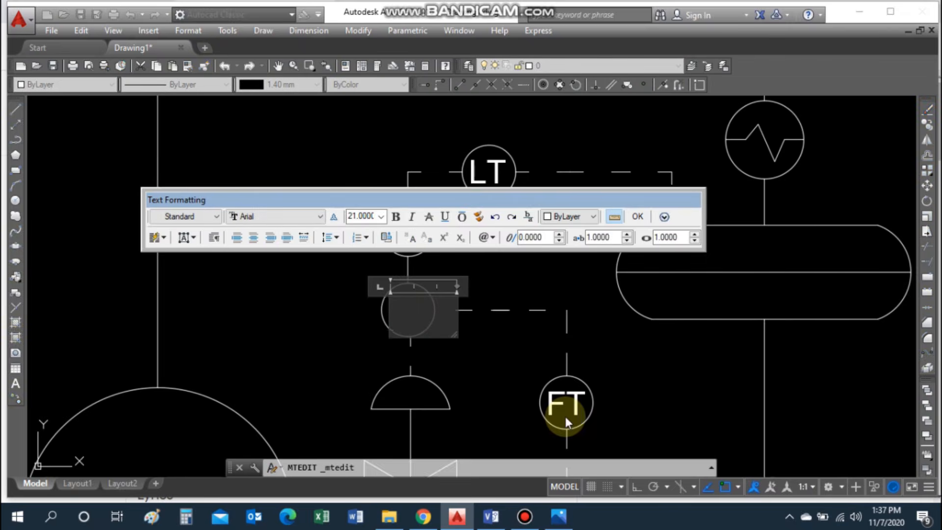
pyautogui.write('FC')
pyautogui.click(336, 308)
# Change one FT label to FC in each of the distillate and feed valve loops.
pyautogui.scroll(-2, 456, 340)
pyautogui.scroll(2, 481, 393)
pyautogui.doubleClick(533, 320)
pyautogui.press('BackSpace')
pyautogui.write('C')
pyautogui.click(484, 338)
pyautogui.scroll(-7, 485, 338)
pyautogui.scroll(7, 606, 332)
pyautogui.doubleClick(542, 326)
pyautogui.press('BackSpace')
# Change the FT label between the reboiler outlet valve and the flow arrowhead to FC.
pyautogui.scroll(-10, 434, 314)
pyautogui.scroll(10, 445, 403)
pyautogui.doubleClick(622, 228)
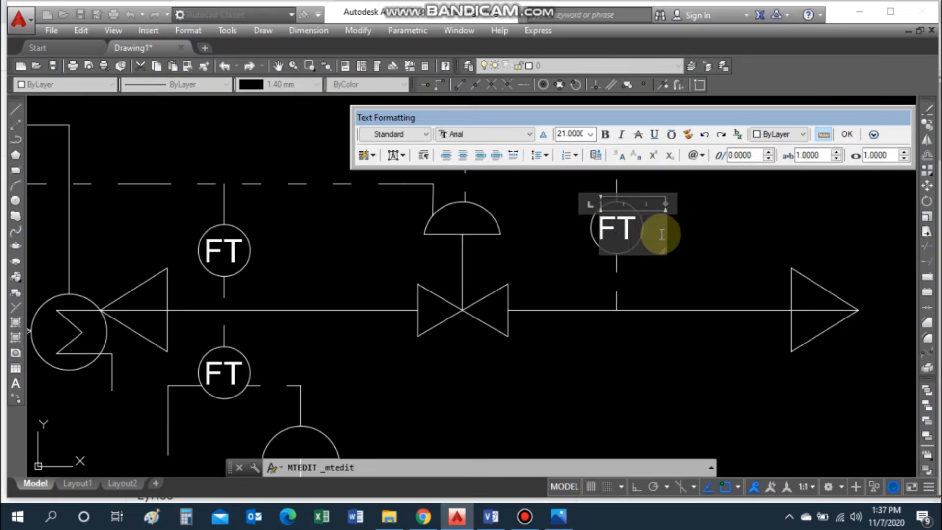
pyautogui.press('BackSpace')
pyautogui.write('C')
pyautogui.click(559, 229)
# Change the FT labels in the two stacked circles beside the reboiler to LC.
pyautogui.scroll(-4, 451, 239)
pyautogui.scroll(4, 235, 221)
pyautogui.doubleClick(251, 205)
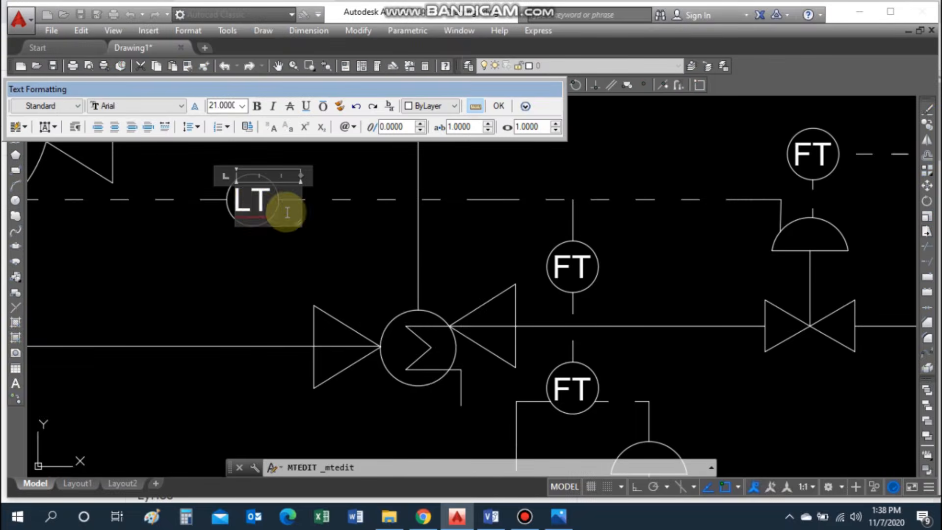
pyautogui.click(372, 230)
pyautogui.doubleClick(570, 268)
pyautogui.click(486, 253)
pyautogui.scroll(-2, 486, 253)
pyautogui.scroll(2, 516, 294)
pyautogui.doubleClick(539, 322)
pyautogui.press('BackSpace')
pyautogui.press('BackSpace')
pyautogui.write('FC')
pyautogui.click(424, 342)
pyautogui.scroll(-4, 423, 342)
pyautogui.scroll(5, 253, 247)
pyautogui.doubleClick(220, 294)
pyautogui.press('BackSpace')
pyautogui.press('BackSpace')
pyautogui.write('FC')
pyautogui.click(420, 399)
pyautogui.scroll(-4, 260, 238)
pyautogui.scroll(4, 259, 238)
pyautogui.scroll(-4, 260, 238)
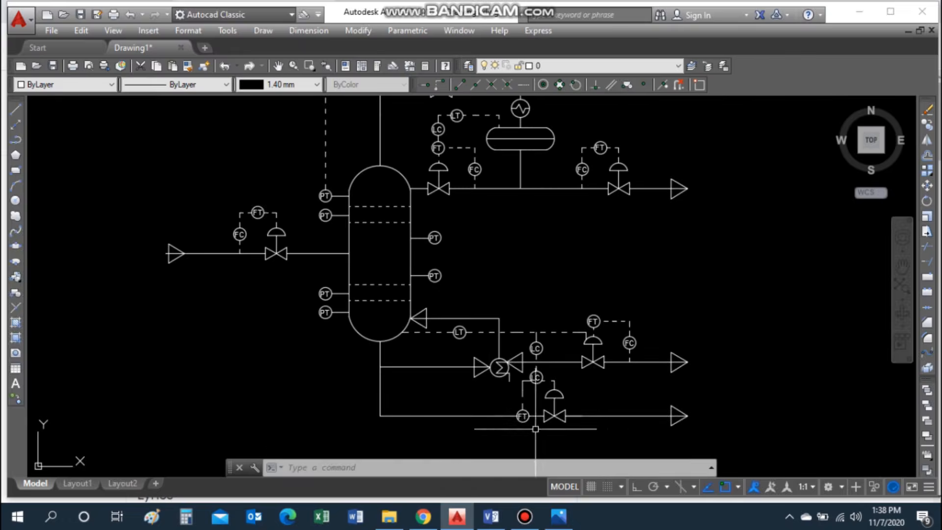
# Change the label in the lower of the two stacked circles beside the reboiler to FC.
pyautogui.scroll(2, 532, 401)
pyautogui.scroll(2, 547, 345)
pyautogui.doubleClick(537, 339)
pyautogui.press('BackSpace')
pyautogui.press('BackSpace')
pyautogui.write('FC')
pyautogui.click(505, 357)
pyautogui.scroll(-1, 505, 356)
pyautogui.scroll(-2, 572, 281)
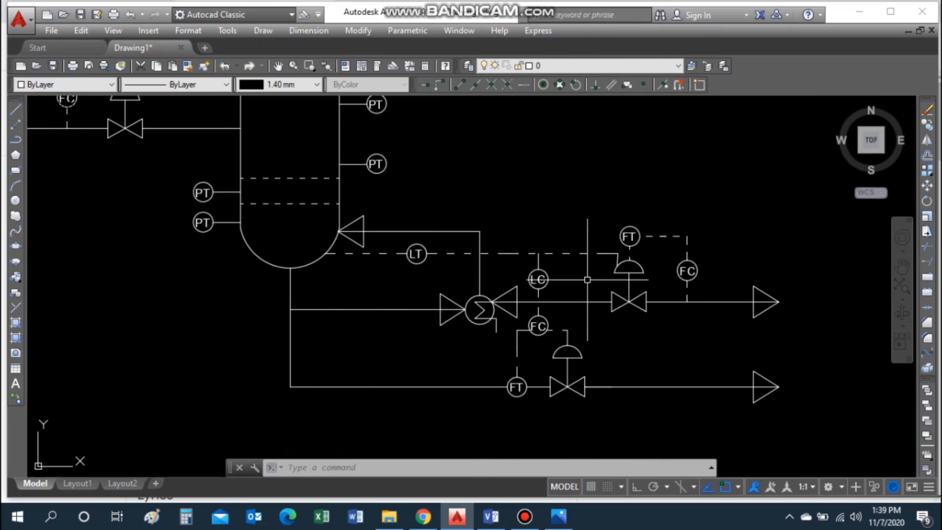
# Change the label in the circle directly above the reboiler outlet valve to FC.
pyautogui.scroll(-3, 670, 285)
pyautogui.scroll(3, 690, 252)
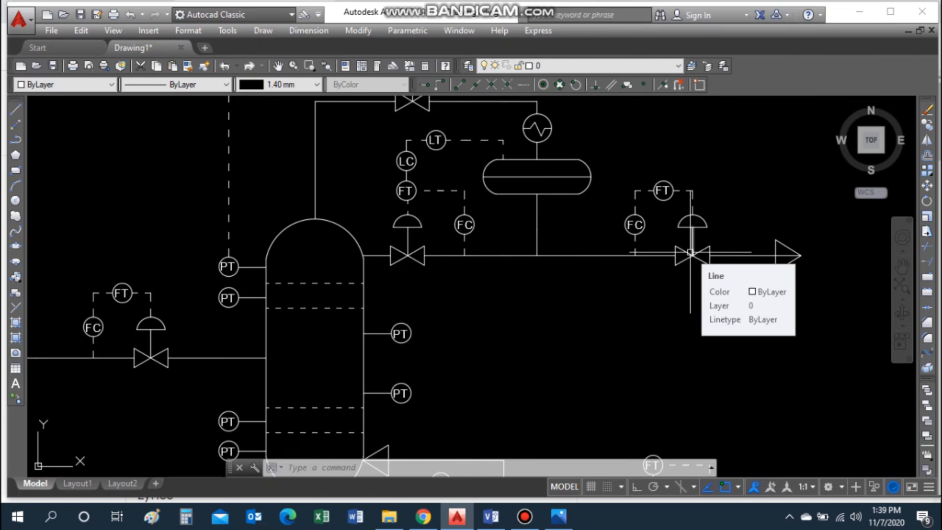
pyautogui.scroll(-3, 686, 253)
pyautogui.scroll(7, 703, 409)
pyautogui.doubleClick(554, 179)
pyautogui.press('BackSpace')
pyautogui.write('C')
pyautogui.click(636, 246)
# Change the label in the circle between the reboiler outlet valve and the flow arrowhead to FT.
pyautogui.doubleClick(684, 267)
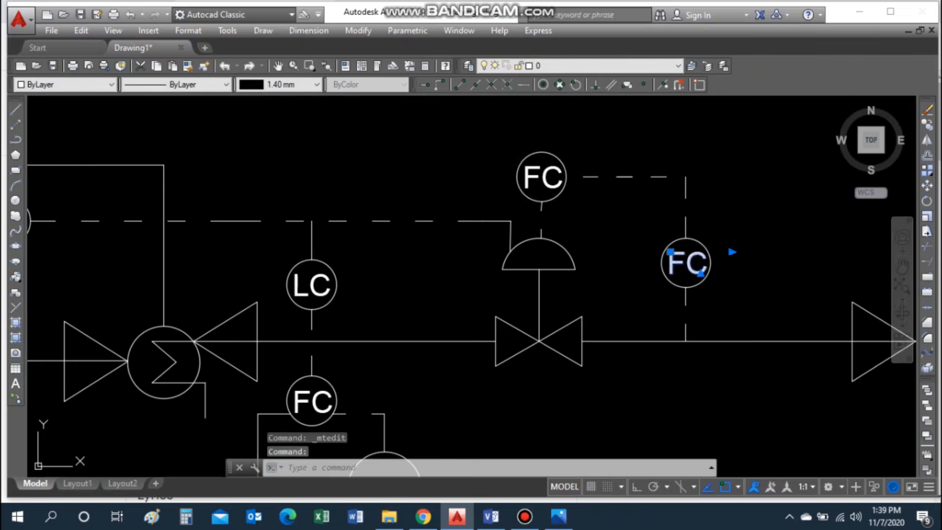
pyautogui.press('Delete')
pyautogui.write('T')
pyautogui.click(572, 273)
pyautogui.scroll(-2, 571, 272)
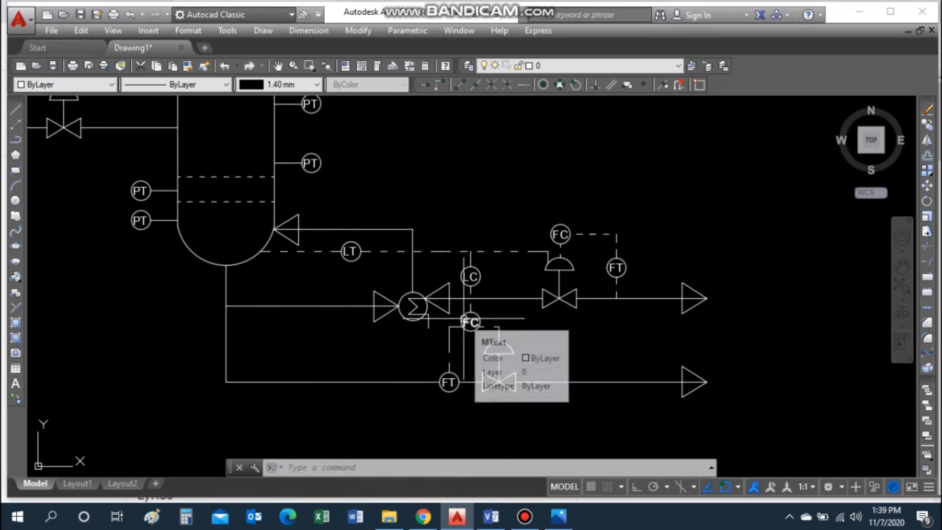
# Swap the flow labels in the reflux valve loop: FT beside the valve and FC in the circle directly above it.
pyautogui.scroll(-4, 360, 164)
pyautogui.scroll(4, 386, 120)
pyautogui.scroll(1, 150, 205)
pyautogui.scroll(-3, 173, 202)
pyautogui.scroll(8, 188, 218)
pyautogui.doubleClick(235, 265)
pyautogui.press('BackSpace')
pyautogui.write('T')
pyautogui.click(184, 266)
pyautogui.doubleClick(93, 182)
pyautogui.press('BackSpace')
pyautogui.write('C')
pyautogui.click(162, 206)
# Swap the labels in the feed valve loop: FT in the lower circle and FC in the upper circle.
pyautogui.scroll(-8, 338, 191)
pyautogui.scroll(8, 184, 238)
pyautogui.doubleClick(158, 244)
pyautogui.press('BackSpace')
pyautogui.write('T')
pyautogui.click(211, 206)
pyautogui.doubleClick(225, 161)
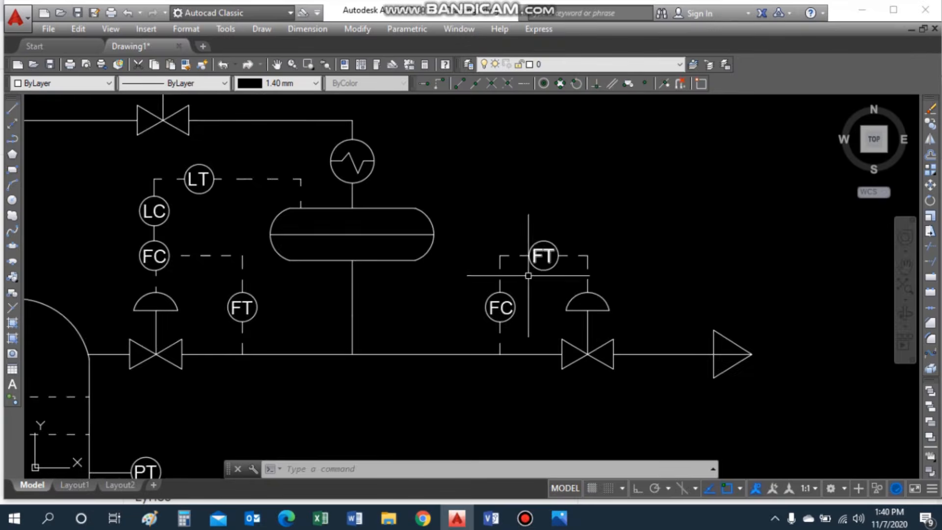
# Swap the labels in the distillate valve loop: FT in the lower circle and FC in the upper circle.
pyautogui.scroll(2, 528, 276)
pyautogui.click(500, 311)
pyautogui.doubleClick(500, 311)
pyautogui.press('BackSpace')
pyautogui.write('T')
pyautogui.click(535, 269)
pyautogui.doubleClick(556, 233)
pyautogui.click(495, 230)
pyautogui.press('Escape')
# Examine the instrument labels and dashed control loops across the whole column diagram.
pyautogui.scroll(-5, 335, 229)
pyautogui.scroll(6, 257, 193)
pyautogui.scroll(-3, 393, 294)
pyautogui.scroll(3, 456, 327)
pyautogui.moveTo(456, 327); pyautogui.dragTo(463, 288, button='middle')
pyautogui.scroll(-5, 463, 287)
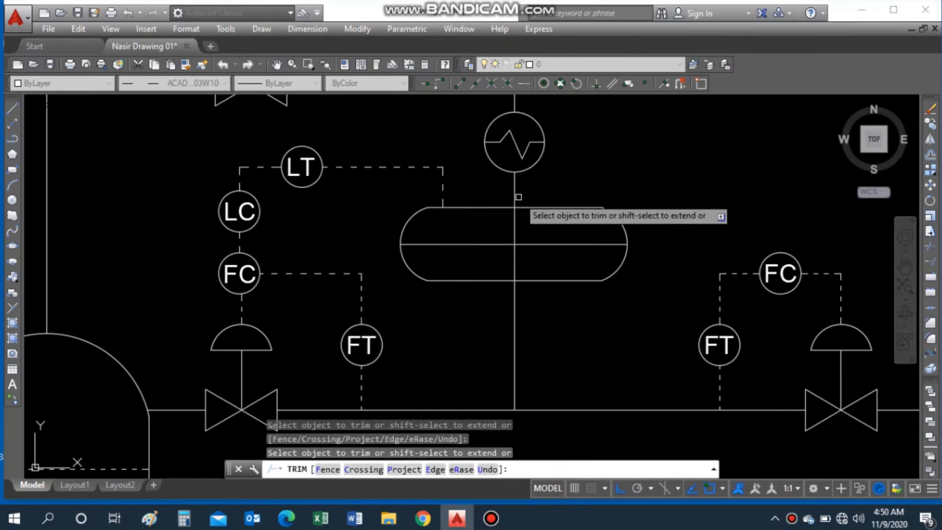
pyautogui.scroll(-4, 515, 221)
pyautogui.scroll(2, 517, 318)
pyautogui.moveTo(643, 433); pyautogui.dragTo(601, 351, button='middle')
pyautogui.scroll(-2, 437, 219)
pyautogui.scroll(1, 458, 148)
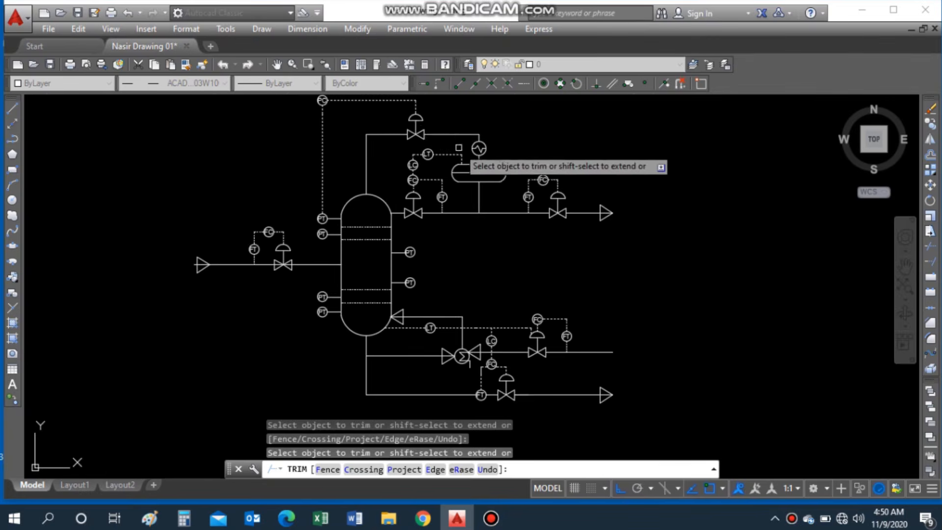
pyautogui.press('Escape')
# Copy the upper PT circle and its line on the column's right side to just above the upper dashed tray lines.
pyautogui.scroll(3, 397, 190)
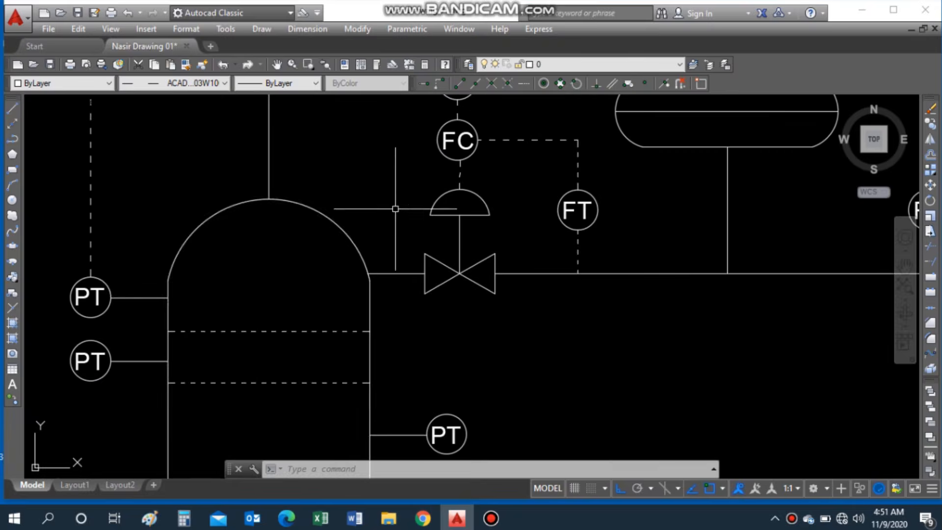
pyautogui.scroll(-1, 363, 312)
pyautogui.write('CP')
pyautogui.press('Return')
pyautogui.click(395, 389)
pyautogui.click(412, 381)
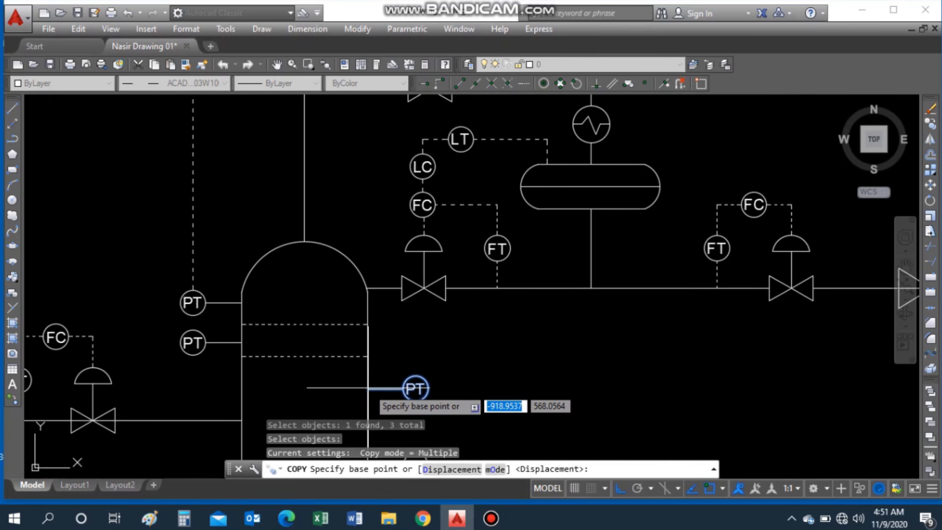
pyautogui.scroll(-4, 377, 223)
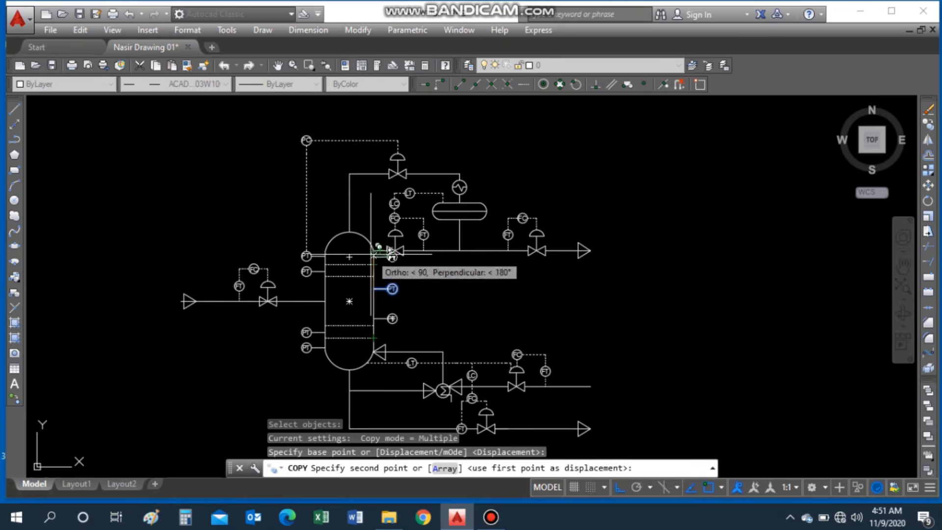
pyautogui.scroll(4, 381, 242)
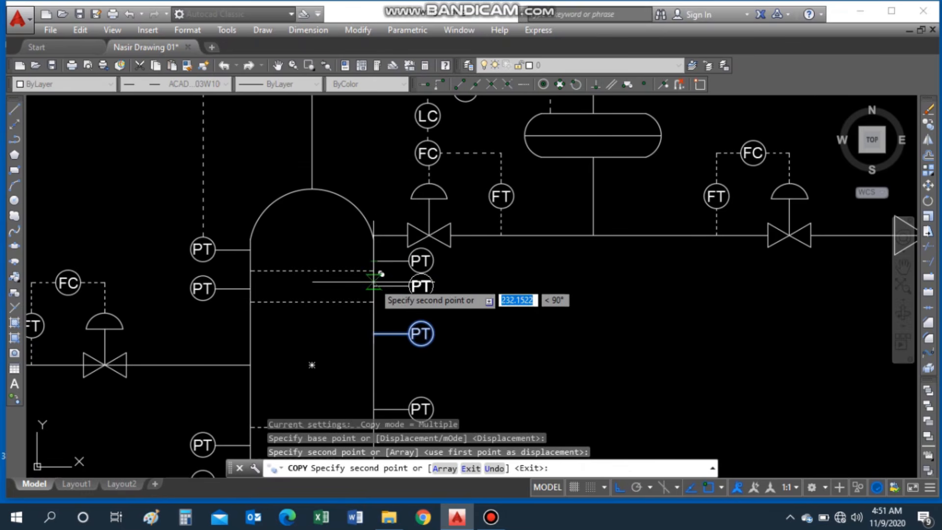
pyautogui.scroll(4, 380, 294)
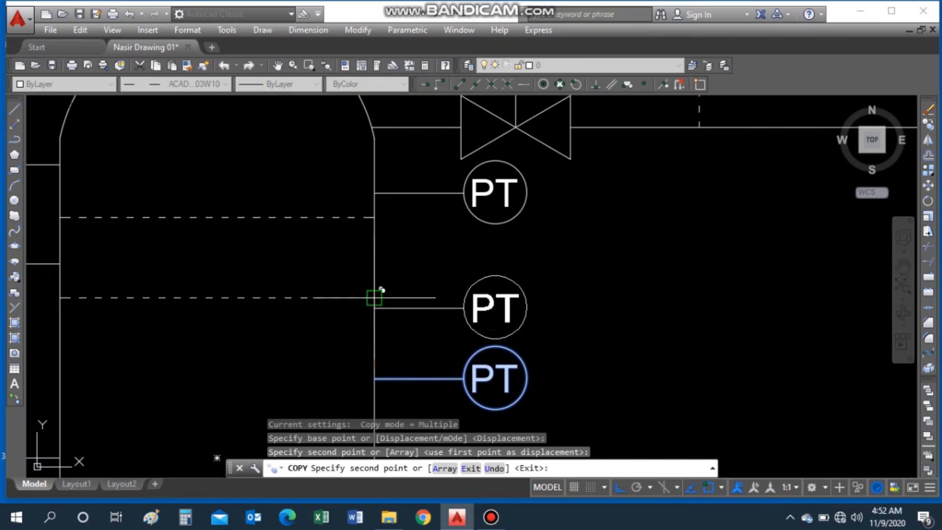
# Place two more PT copies on the column's right wall, just below the upper tray lines and between the lower ones.
pyautogui.scroll(-2, 374, 299)
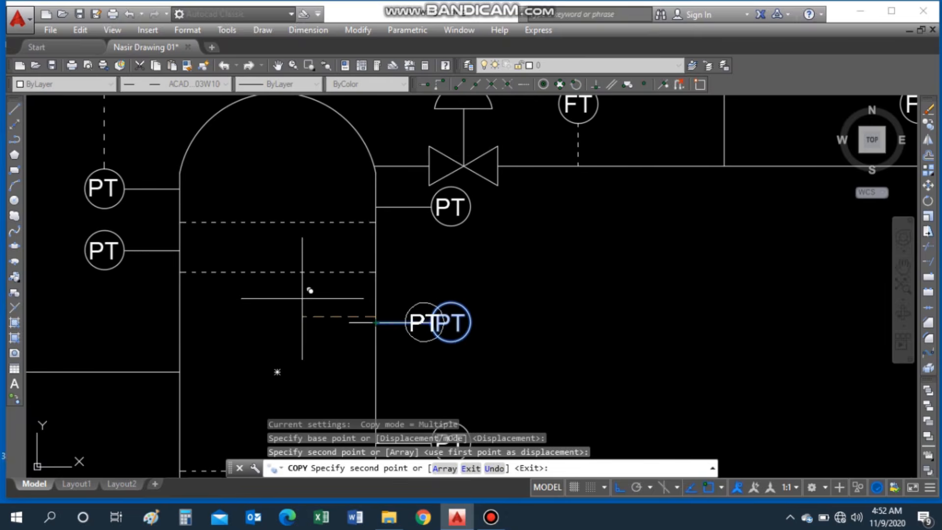
pyautogui.click(383, 273)
pyautogui.scroll(-2, 397, 323)
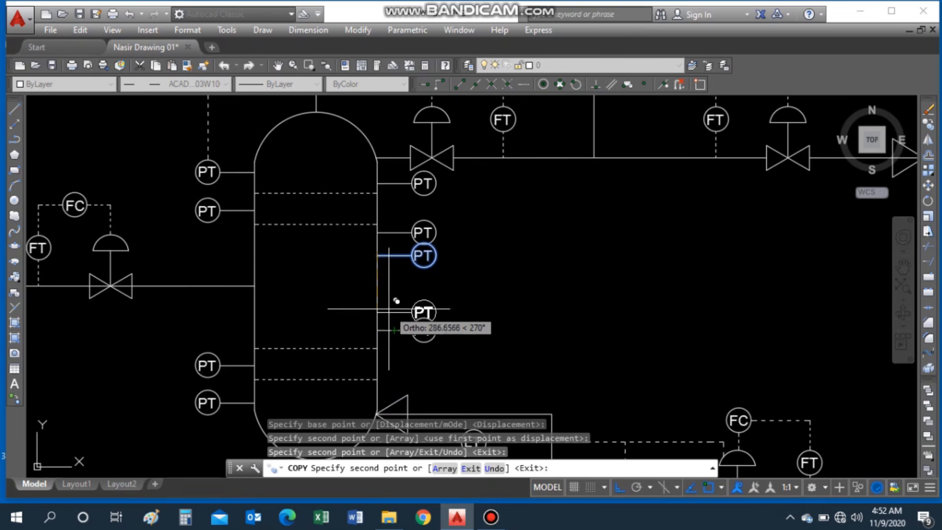
pyautogui.scroll(-3, 391, 283)
pyautogui.scroll(3, 390, 383)
pyautogui.click(389, 271)
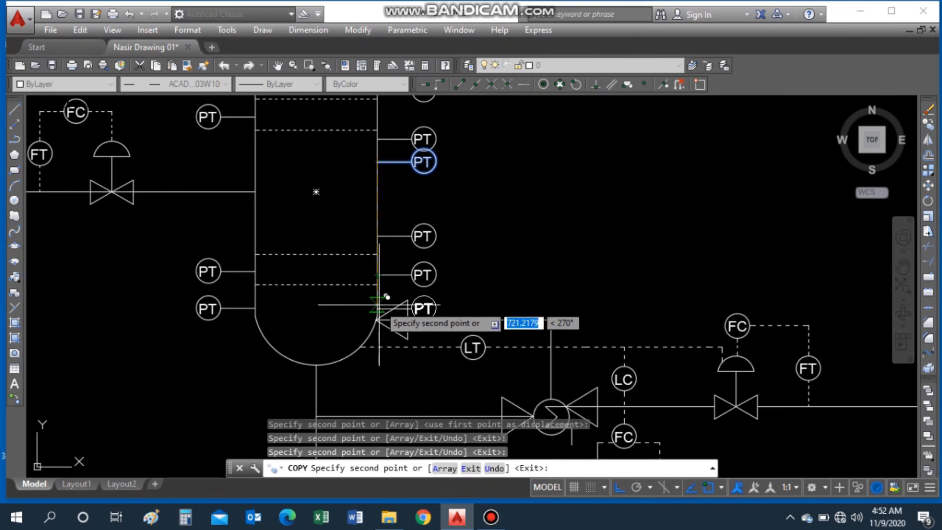
pyautogui.press('Escape')
# Change the PT label on the column's right side between the lower dashed tray lines to TI.
pyautogui.scroll(2, 425, 275)
pyautogui.doubleClick(412, 270)
pyautogui.press('BackSpace')
pyautogui.press('BackSpace')
pyautogui.write('TI')
pyautogui.click(470, 265)
pyautogui.scroll(2, 470, 264)
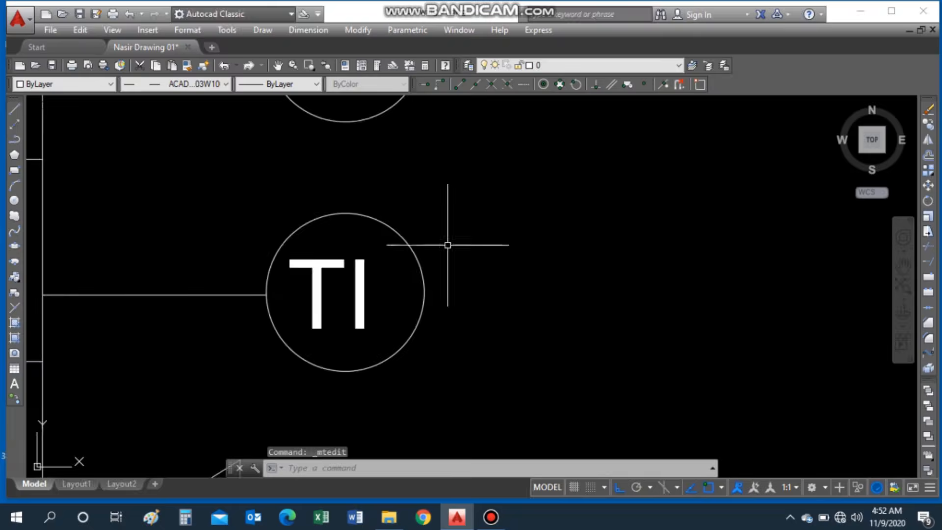
# Move the third PT circle from the top on the column's right side slightly down, together with its line.
pyautogui.scroll(-5, 448, 246)
pyautogui.scroll(2, 425, 123)
pyautogui.press('m')
pyautogui.press('Return')
pyautogui.click(392, 353)
pyautogui.press('Return')
pyautogui.click(349, 348)
pyautogui.click(348, 363)
pyautogui.press('Escape')
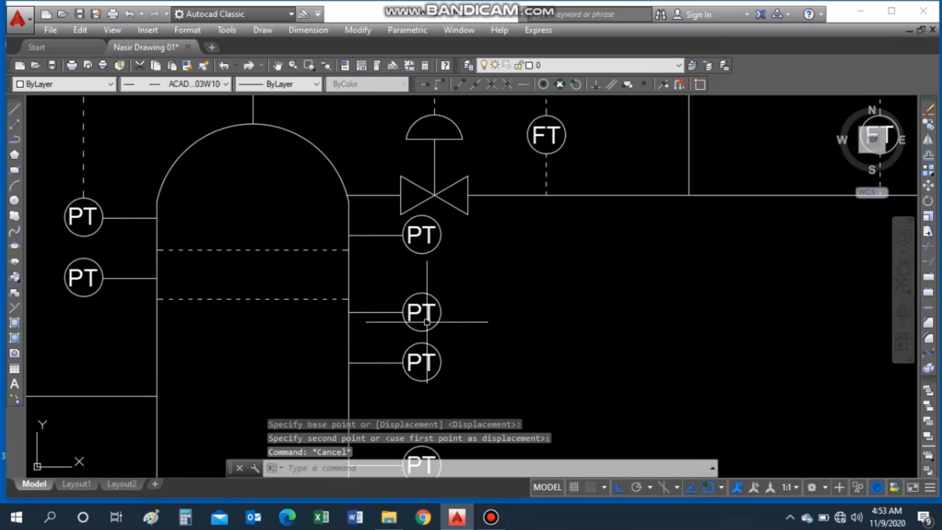
# Change the labels of the two uppermost PT circles on the column's right side to TI.
pyautogui.doubleClick(425, 321)
pyautogui.press('BackSpace')
pyautogui.click(491, 314)
pyautogui.scroll(-4, 421, 194)
pyautogui.scroll(6, 417, 208)
pyautogui.doubleClick(435, 219)
pyautogui.press('BackSpace')
pyautogui.press('BackSpace')
pyautogui.write('TI')
pyautogui.click(565, 277)
pyautogui.scroll(-2, 565, 278)
pyautogui.scroll(-4, 539, 282)
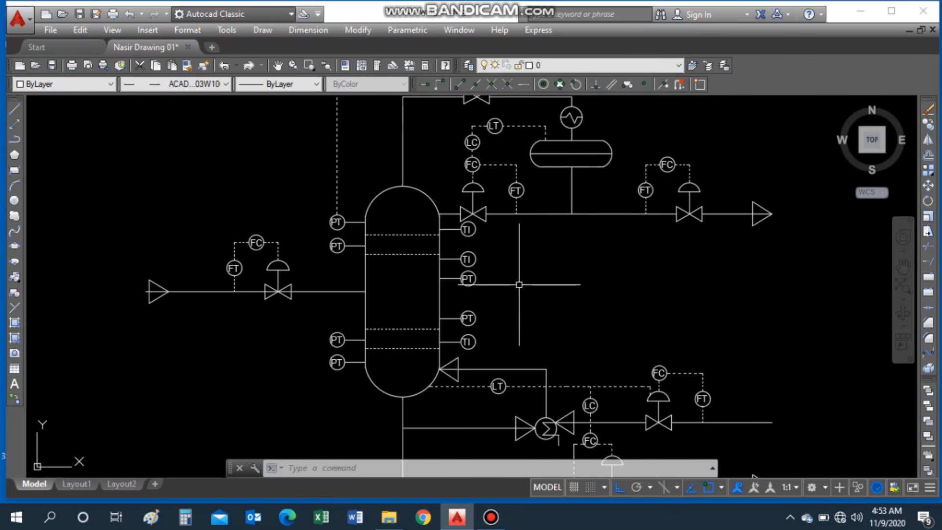
# Copy the lowest TI circle with its line into the empty space just to its right.
pyautogui.scroll(2, 468, 318)
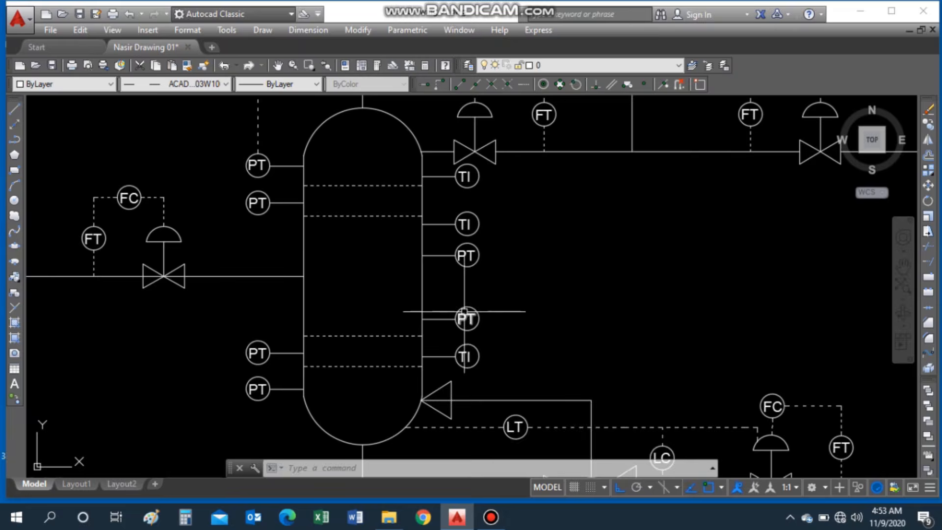
pyautogui.write('co')
pyautogui.press('Return')
pyautogui.click(422, 357)
pyautogui.click(519, 356)
pyautogui.press('Escape')
# Rotate the copied TI symbol a quarter turn about its line's free end so the circle stands above the line.
pyautogui.write('ro')
pyautogui.moveTo(581, 379); pyautogui.dragTo(510, 337)
pyautogui.press('Return')
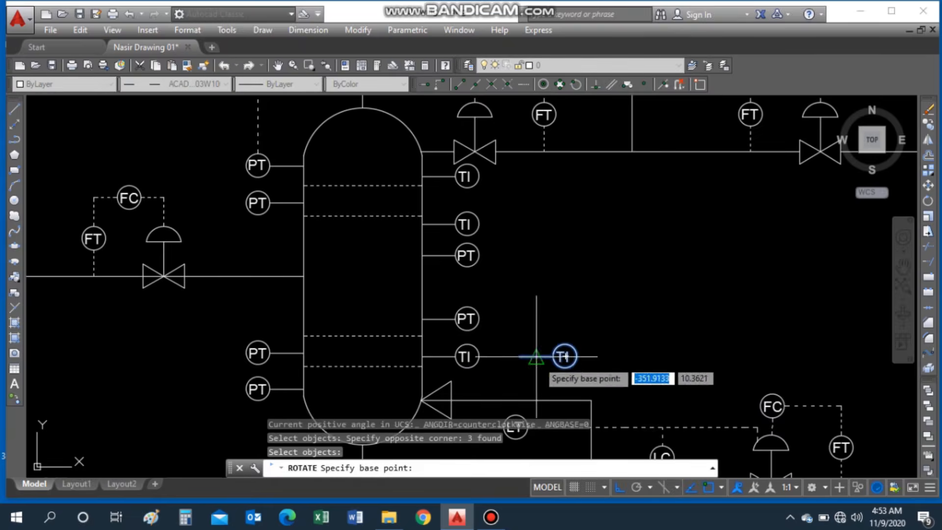
pyautogui.click(519, 356)
# Delete the sideways TI text from the rotated instrument circle.
pyautogui.doubleClick(521, 321)
pyautogui.press('Escape')
pyautogui.doubleClick(522, 327)
pyautogui.press('Escape')
pyautogui.click(521, 324)
pyautogui.press('Delete')
# Copy the PT text from the lower PT circle on the column's right side into the empty rotated circle.
pyautogui.click(466, 318)
pyautogui.write('cp')
pyautogui.press('Return')
pyautogui.click(466, 318)
pyautogui.scroll(5, 519, 311)
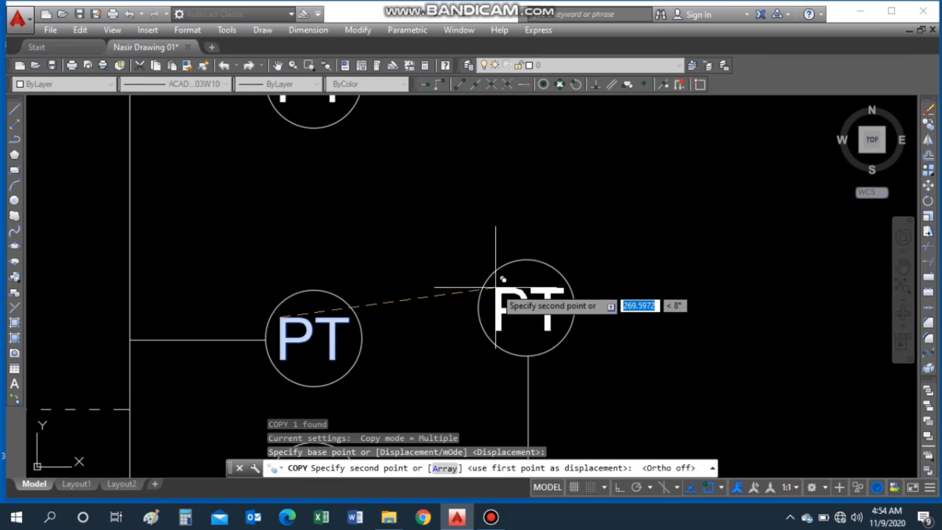
pyautogui.click(496, 287)
pyautogui.press('Escape')
pyautogui.scroll(-6, 532, 305)
# Change the copied PT text in the rotated instrument circle to TI.
pyautogui.doubleClick(530, 307)
pyautogui.hotkey('ctrl', 'a')
pyautogui.write('TI')
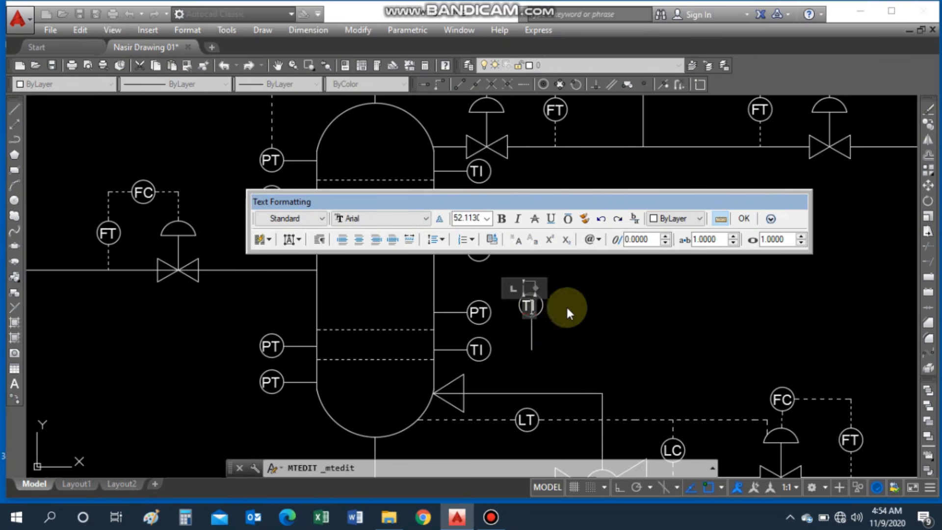
pyautogui.click(548, 315)
# Move the new TI text to the centre of its rotated instrument circle.
pyautogui.scroll(7, 536, 309)
pyautogui.press('m')
pyautogui.press('Return')
pyautogui.click(519, 302)
pyautogui.press('Return')
pyautogui.click(528, 302)
pyautogui.click(518, 299)
# Move the upright TI symbol so its line's free end rests on the horizontal process line entering the column's lower right side.
pyautogui.scroll(-10, 564, 341)
pyautogui.press('Return')
pyautogui.click(547, 323)
pyautogui.click(547, 366)
# Copy the upright TI symbol onto the upper process line between the column and the first control valve.
pyautogui.press('c')
pyautogui.press('o')
pyautogui.press('Return')
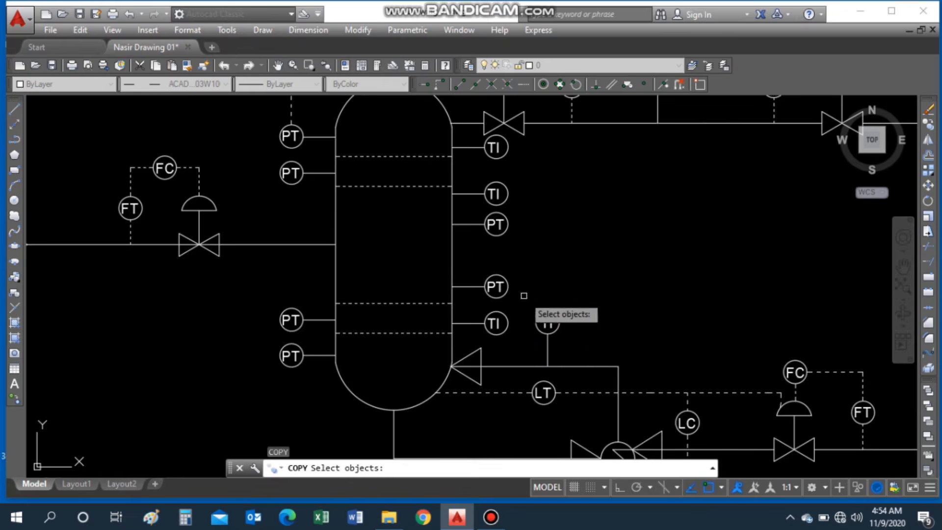
pyautogui.click(523, 296)
pyautogui.click(570, 372)
pyautogui.press('Return')
pyautogui.click(548, 366)
pyautogui.click(535, 333)
pyautogui.scroll(-8, 538, 297)
pyautogui.press('Escape')
# Shift the off-centre TI texts toward the middle of the upper TI circles on the column's right side.
pyautogui.scroll(10, 551, 318)
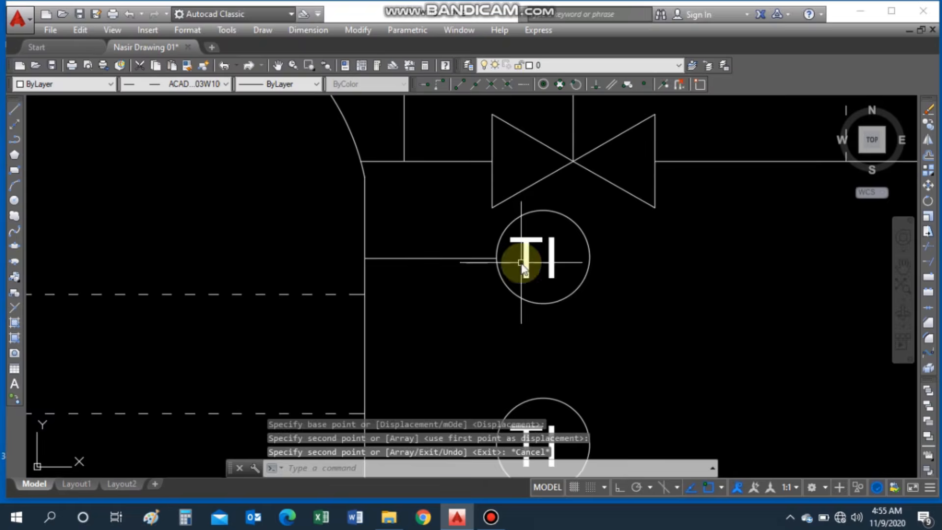
pyautogui.press('m')
pyautogui.press('Return')
pyautogui.click(521, 263)
pyautogui.press('Return')
pyautogui.click(526, 267)
pyautogui.click(523, 312)
pyautogui.press('Return')
pyautogui.click(525, 314)
pyautogui.click(536, 313)
# Zoom to a window framing the complete right-hand distillation column diagram to review it.
pyautogui.scroll(-4, 536, 313)
pyautogui.scroll(3, 533, 391)
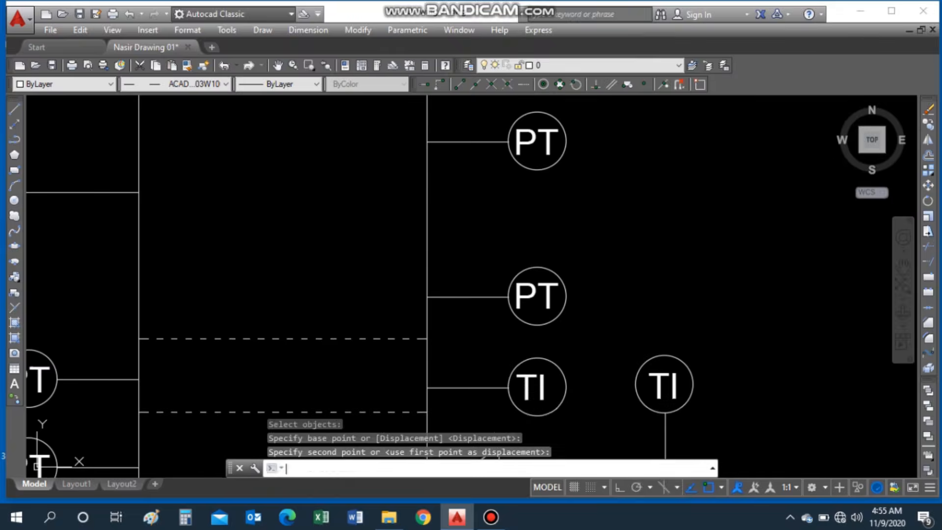
pyautogui.scroll(-3, 536, 314)
pyautogui.scroll(-3, 628, 297)
pyautogui.press('z')
pyautogui.press('Return')
pyautogui.press('w')
pyautogui.press('Return')
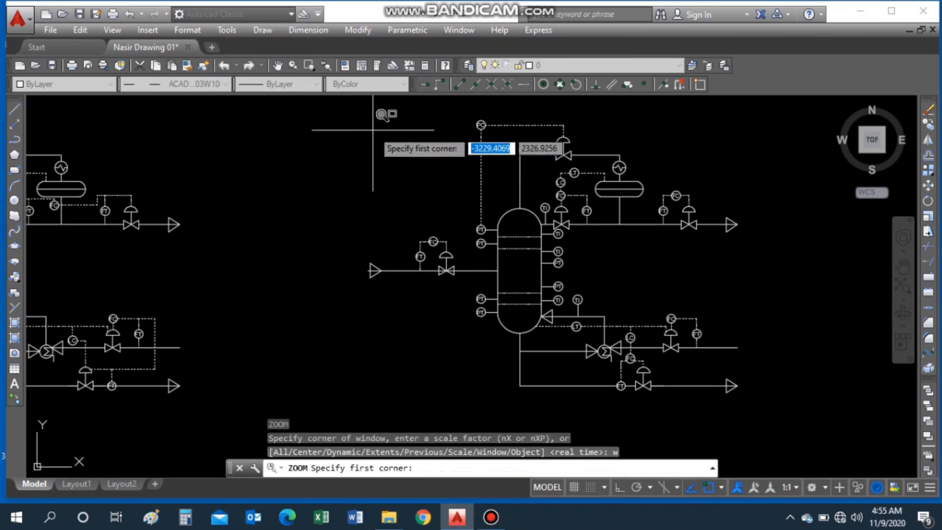
pyautogui.click(369, 117)
pyautogui.click(748, 411)
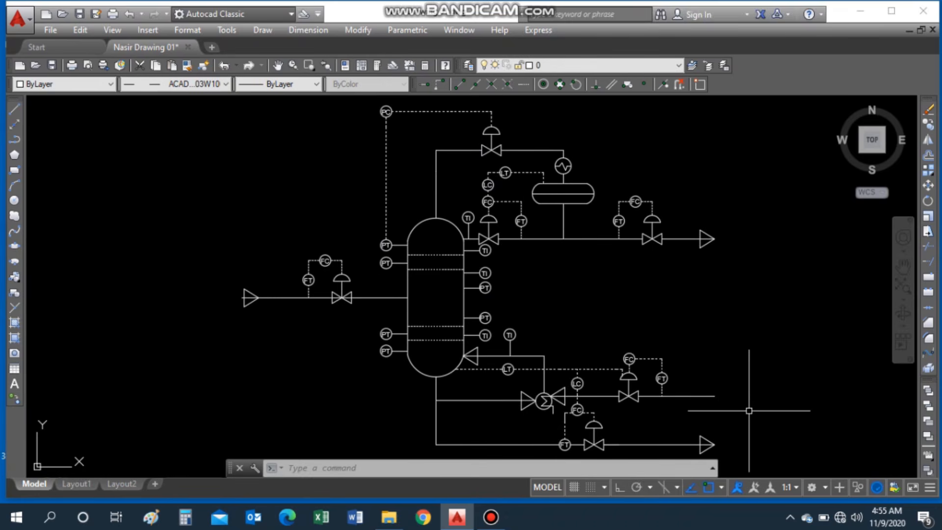